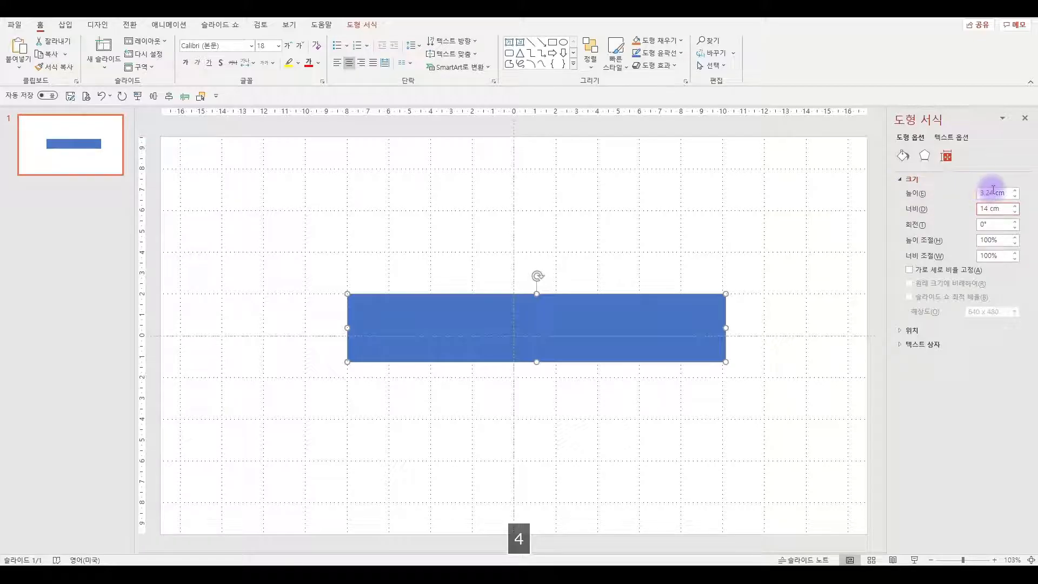
Set the blue rectangle's height to 4.5 cm and centre it both horizontally and vertically on the slide
{"action": "double_click", "coordinate": [993, 192]}
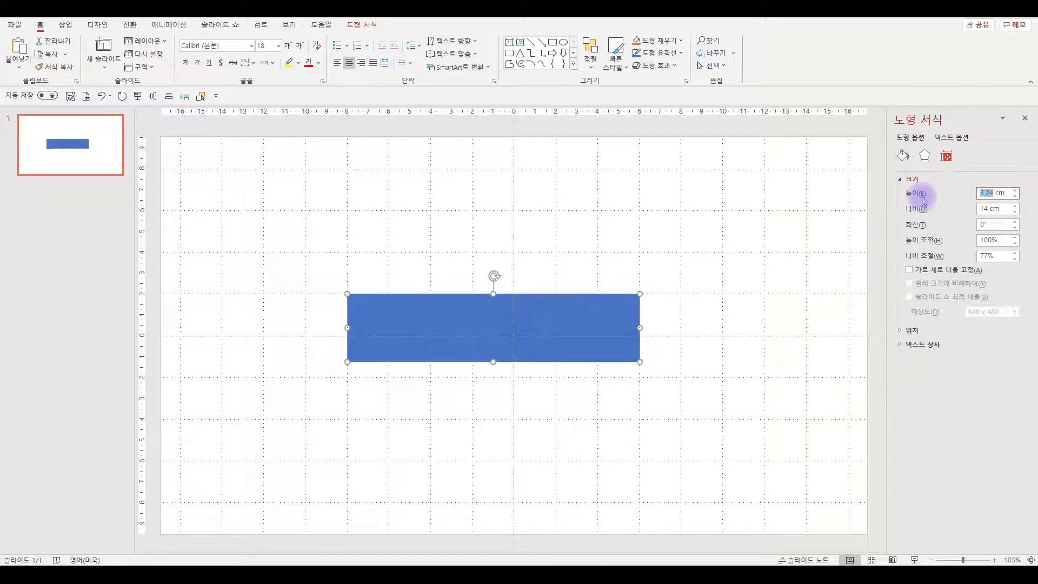
{"action": "type", "text": "4.5"}
{"action": "left_click", "coordinate": [762, 308]}
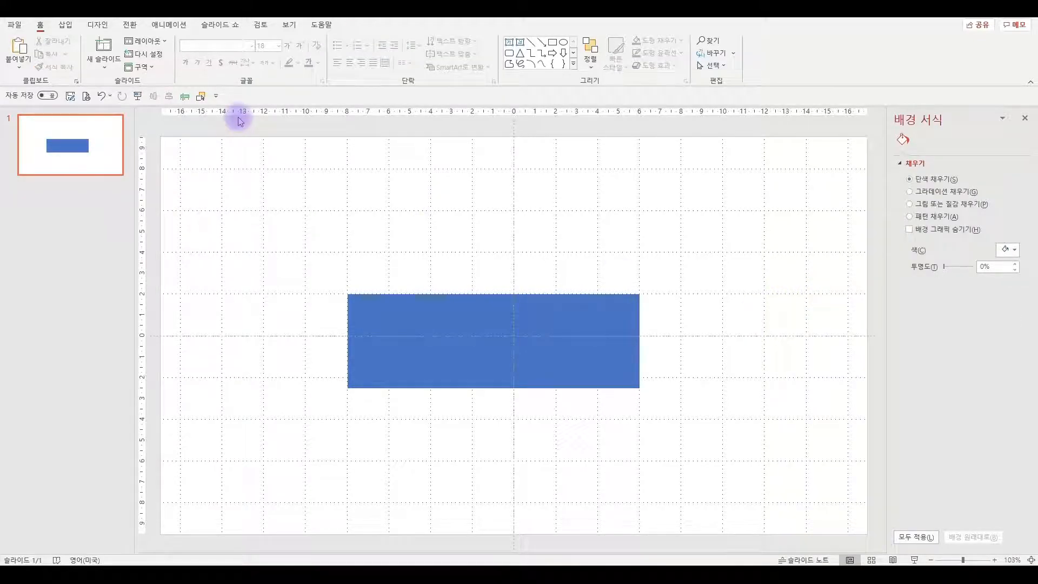
{"action": "left_click", "coordinate": [378, 309]}
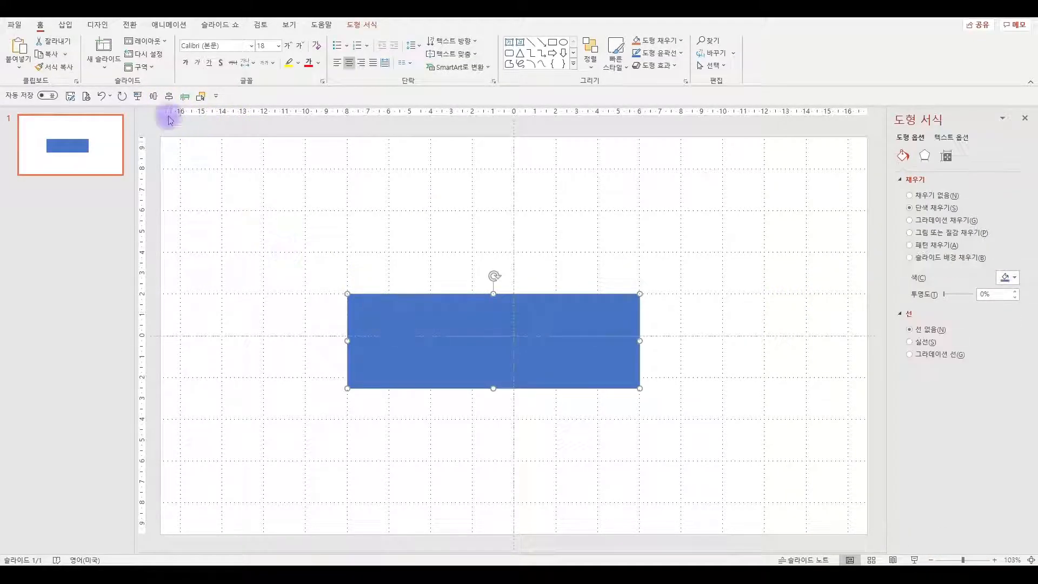
{"action": "left_click", "coordinate": [154, 97]}
{"action": "left_click", "coordinate": [169, 96]}
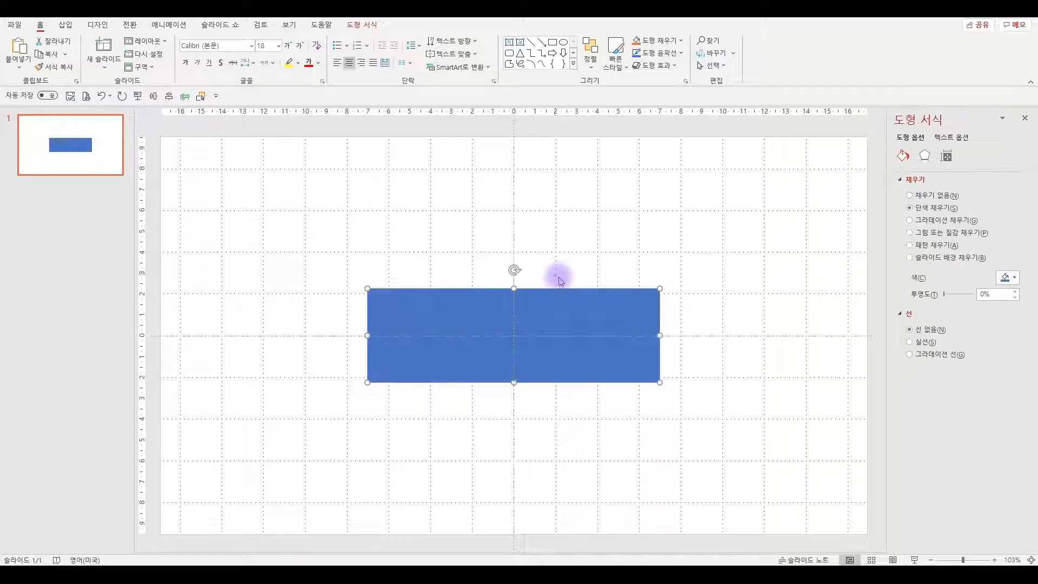
Duplicate the blue rectangle, move the copy off towards the slide's right side, and fill it with black
{"action": "key", "text": "ctrl+d"}
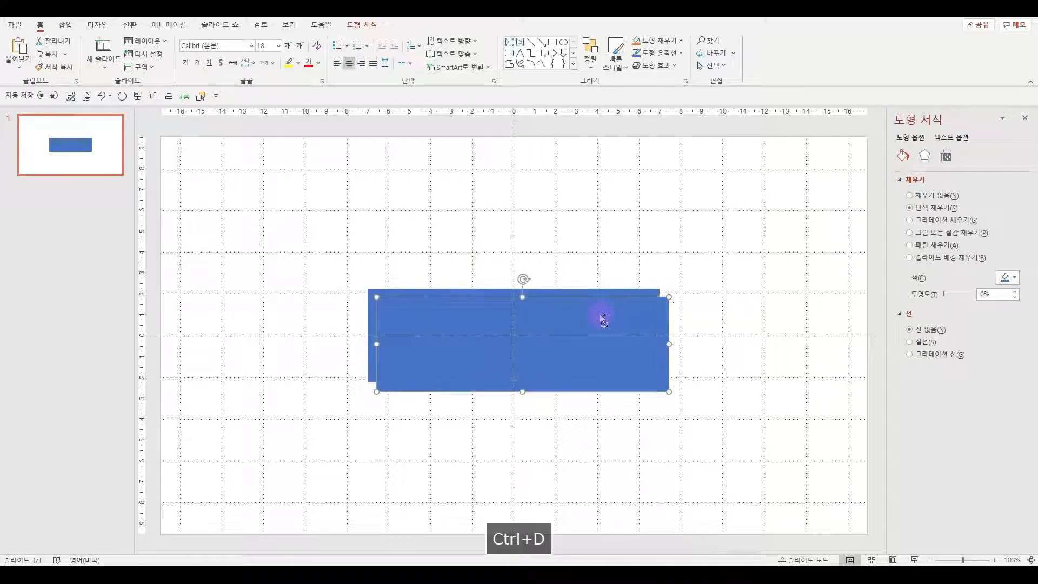
{"action": "left_click_drag", "start_coordinate": [598, 339], "coordinate": [756, 427]}
{"action": "left_click_drag", "start_coordinate": [653, 437], "coordinate": [665, 359]}
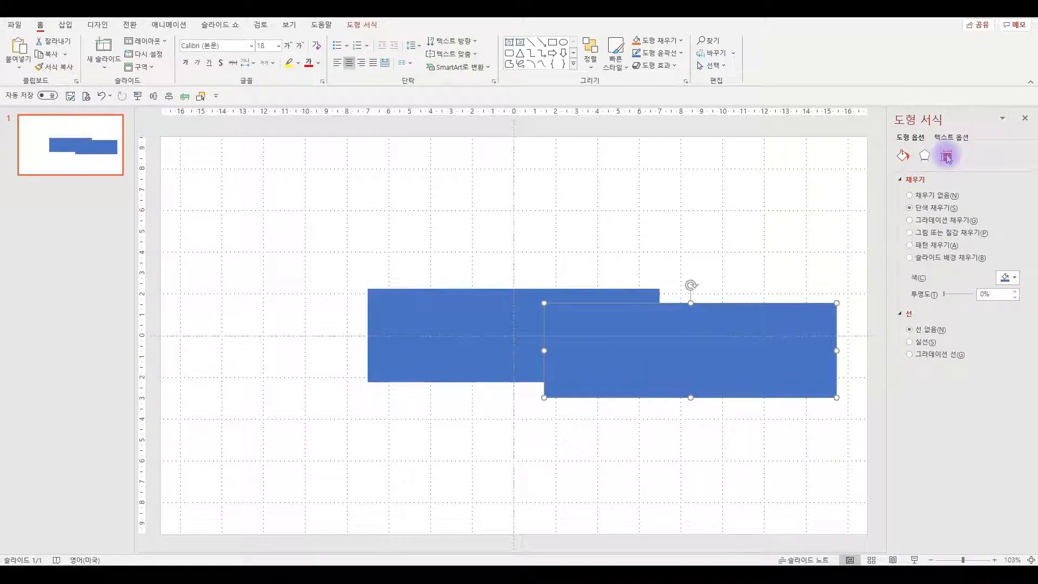
{"action": "left_click", "coordinate": [1007, 282]}
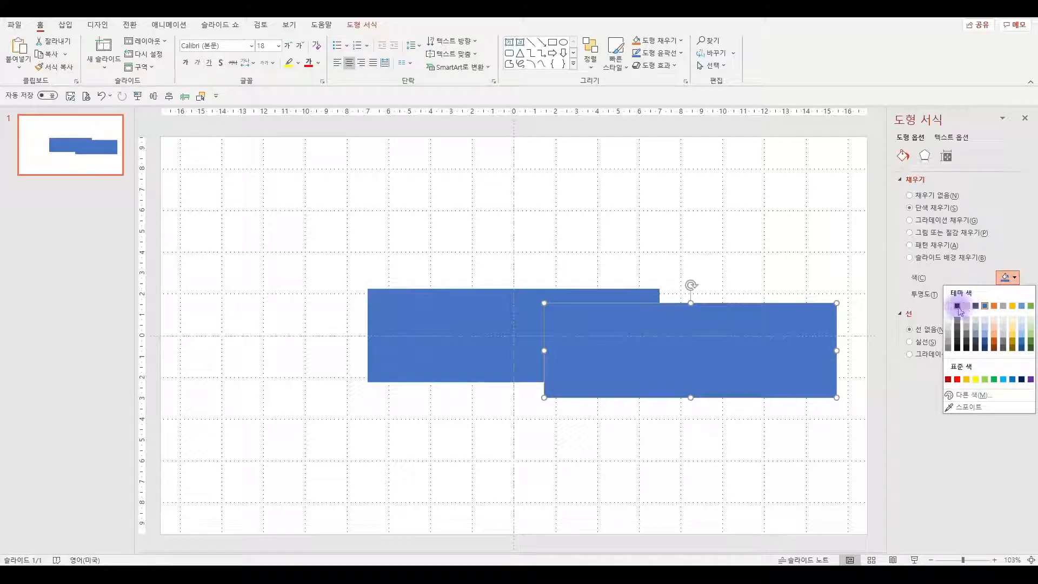
{"action": "left_click", "coordinate": [958, 306]}
Fit the black rectangle between the blue one's right edge and the slide edge, 5 cm high and vertically centred on the slide
{"action": "left_click_drag", "start_coordinate": [772, 345], "coordinate": [808, 332]}
{"action": "left_click_drag", "start_coordinate": [574, 336], "coordinate": [660, 336]}
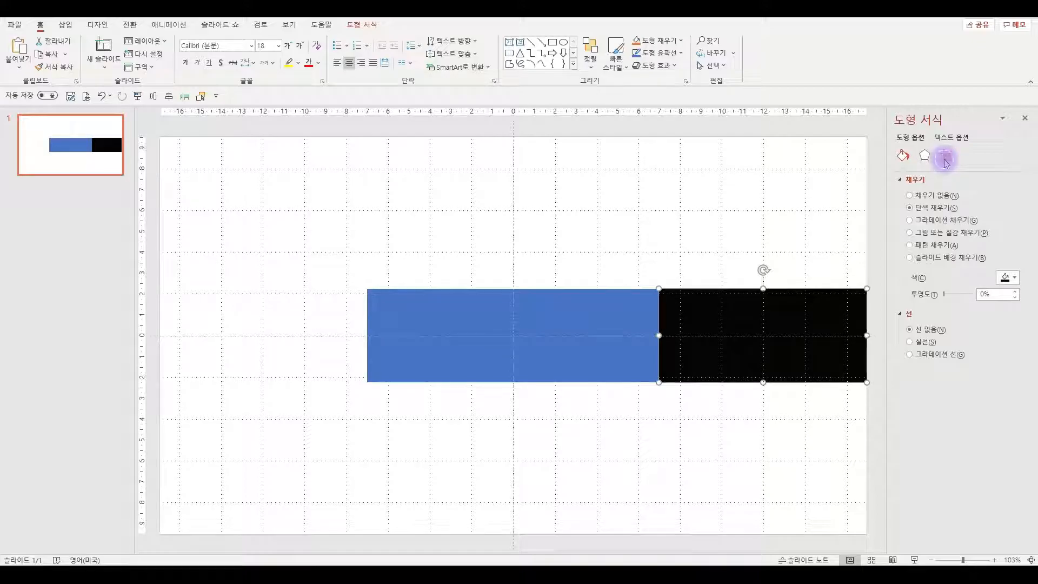
{"action": "left_click", "coordinate": [945, 157]}
{"action": "double_click", "coordinate": [991, 193]}
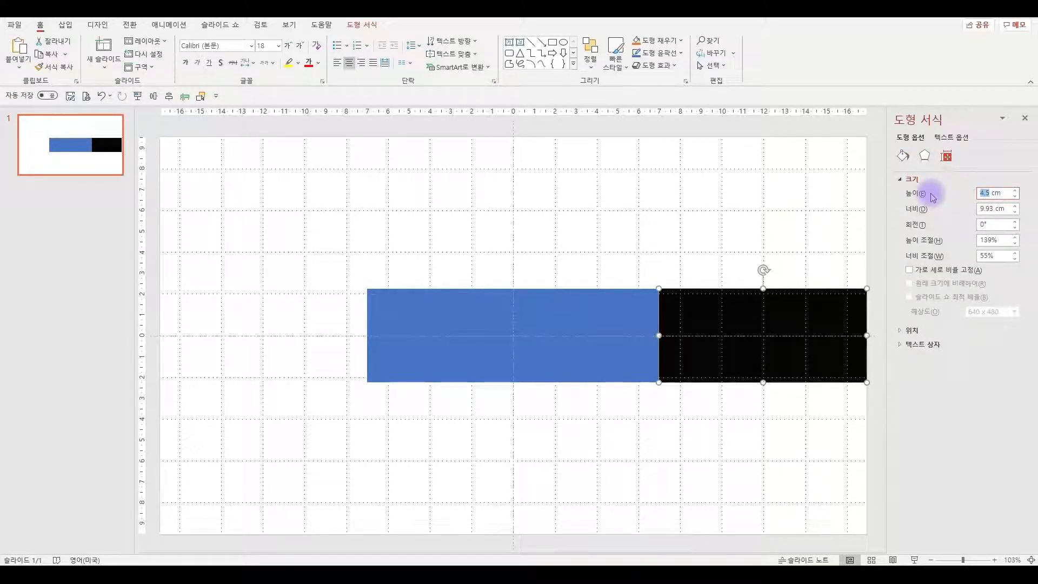
{"action": "type", "text": "5"}
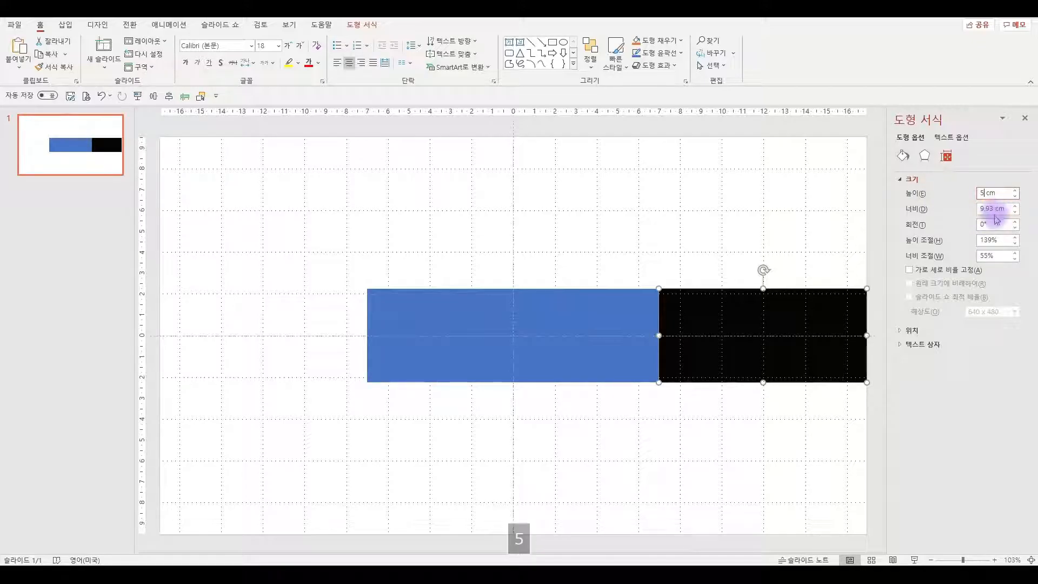
{"action": "left_click", "coordinate": [997, 224]}
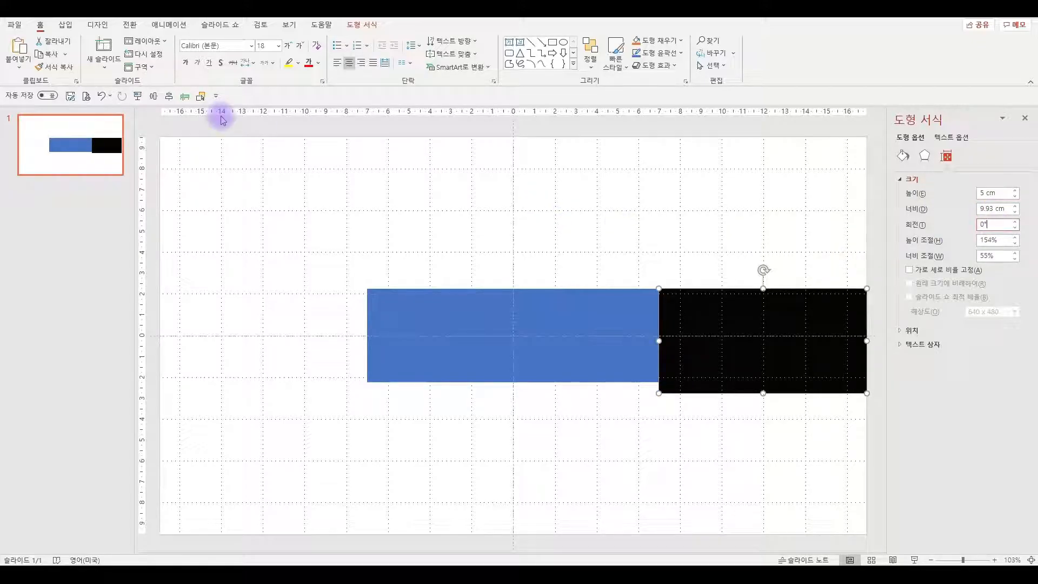
{"action": "left_click", "coordinate": [166, 98]}
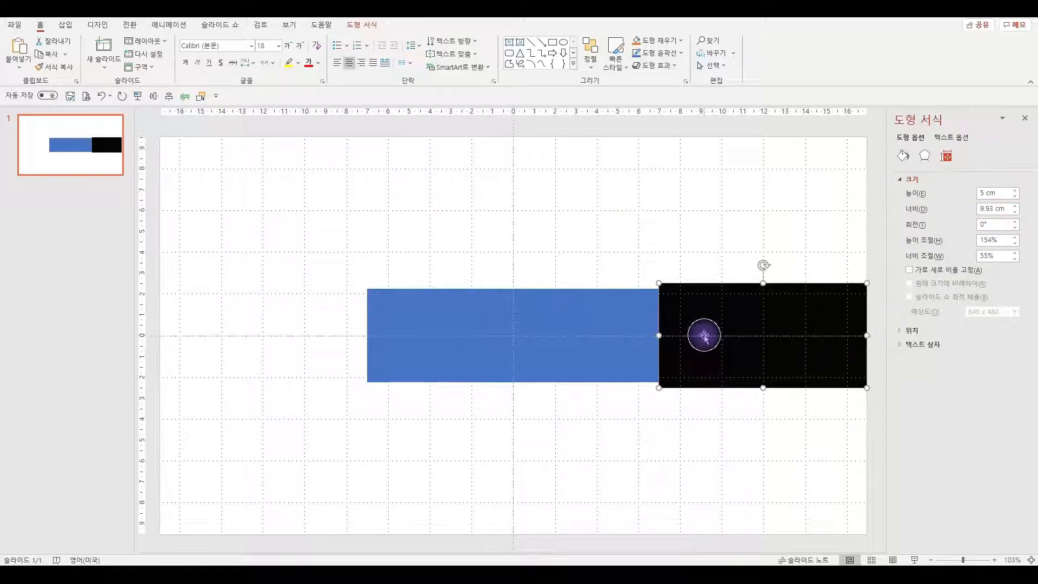
Duplicate the black rectangle and place the copy between the slide's left edge and the blue rectangle, vertically centred
{"action": "key", "text": "ctrl+d"}
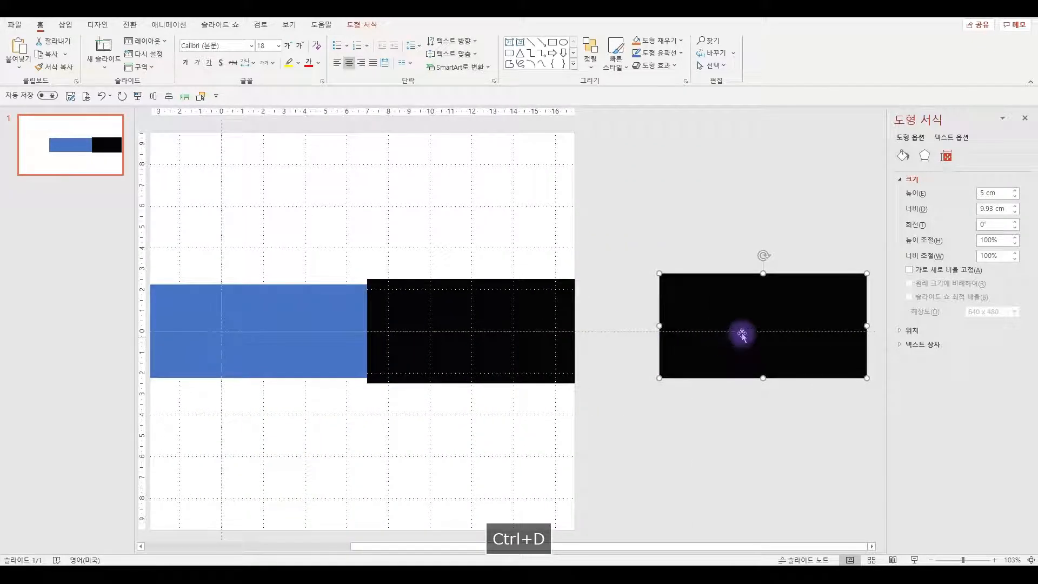
{"action": "left_click_drag", "start_coordinate": [734, 317], "coordinate": [278, 439]}
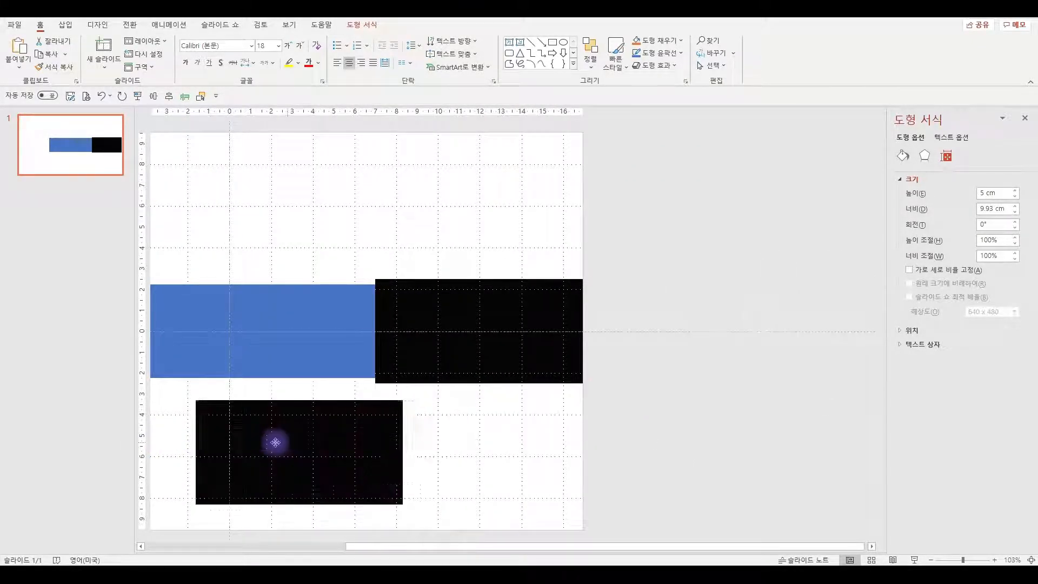
{"action": "left_click_drag", "start_coordinate": [493, 449], "coordinate": [197, 334]}
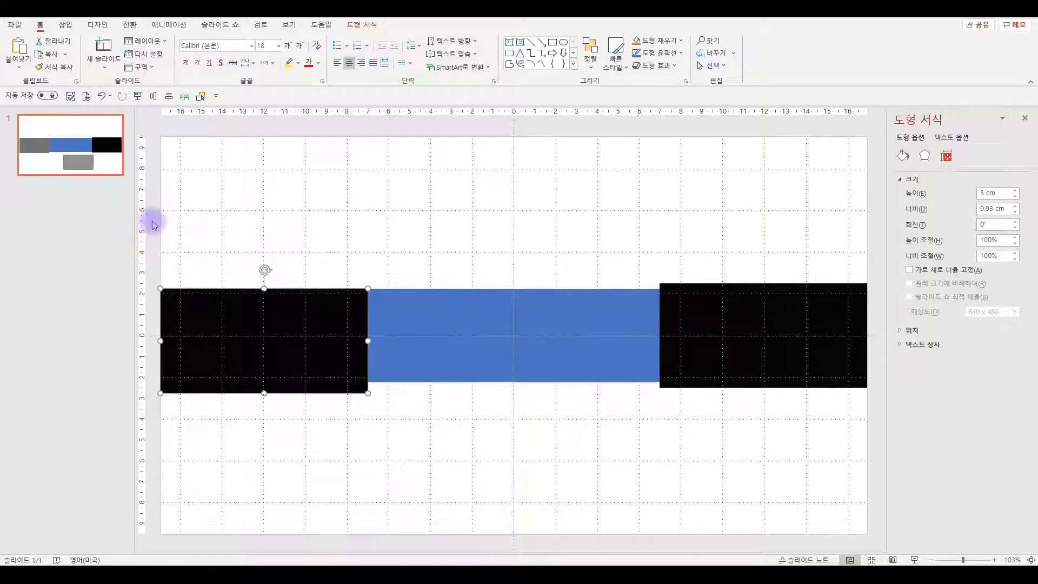
{"action": "left_click", "coordinate": [154, 96]}
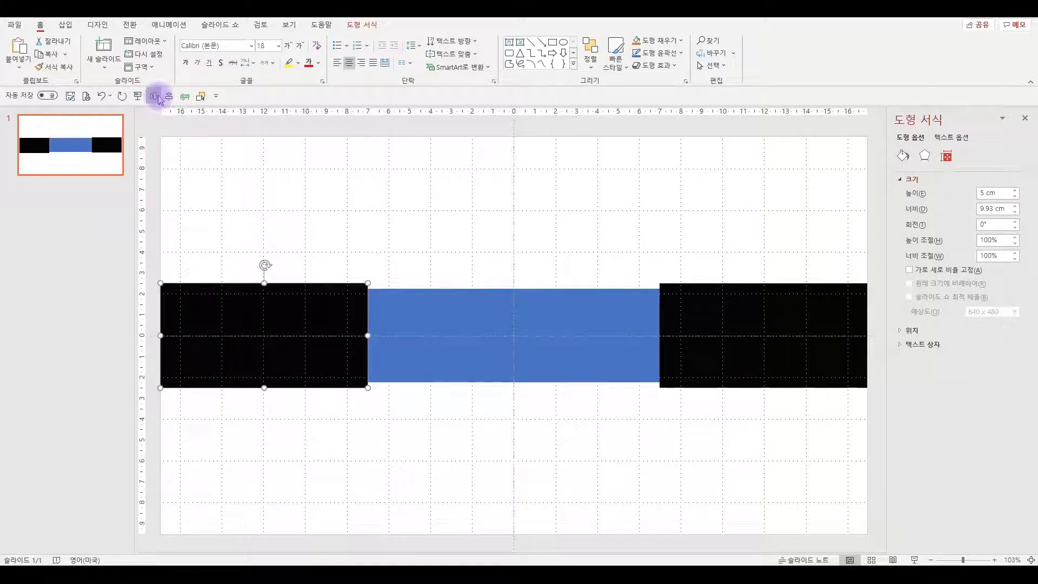
{"action": "left_click", "coordinate": [575, 240]}
Show the list of slide objects and rename the right-hand black rectangle "cover2 R"
{"action": "scroll", "coordinate": [575, 240], "scroll_direction": "down", "scroll_amount": 1}
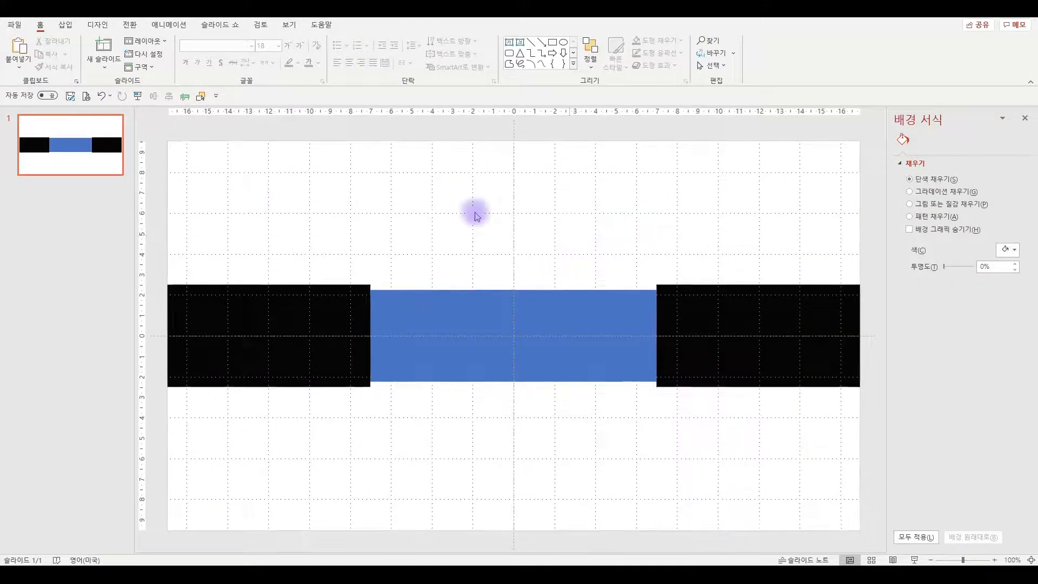
{"action": "left_click", "coordinate": [200, 98]}
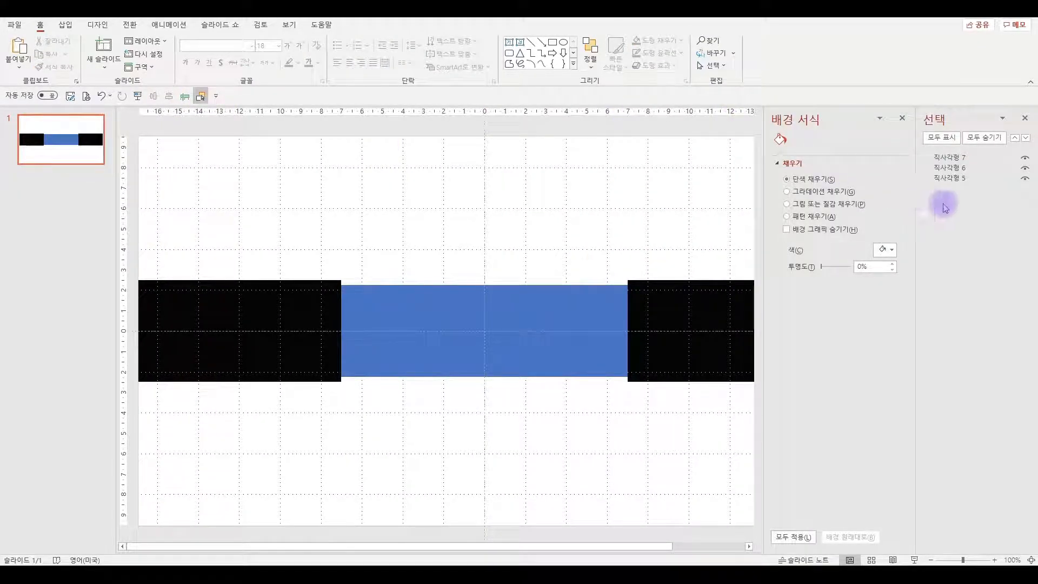
{"action": "left_click", "coordinate": [714, 329]}
{"action": "left_click", "coordinate": [969, 168]}
{"action": "left_click_drag", "start_coordinate": [969, 168], "coordinate": [878, 167]}
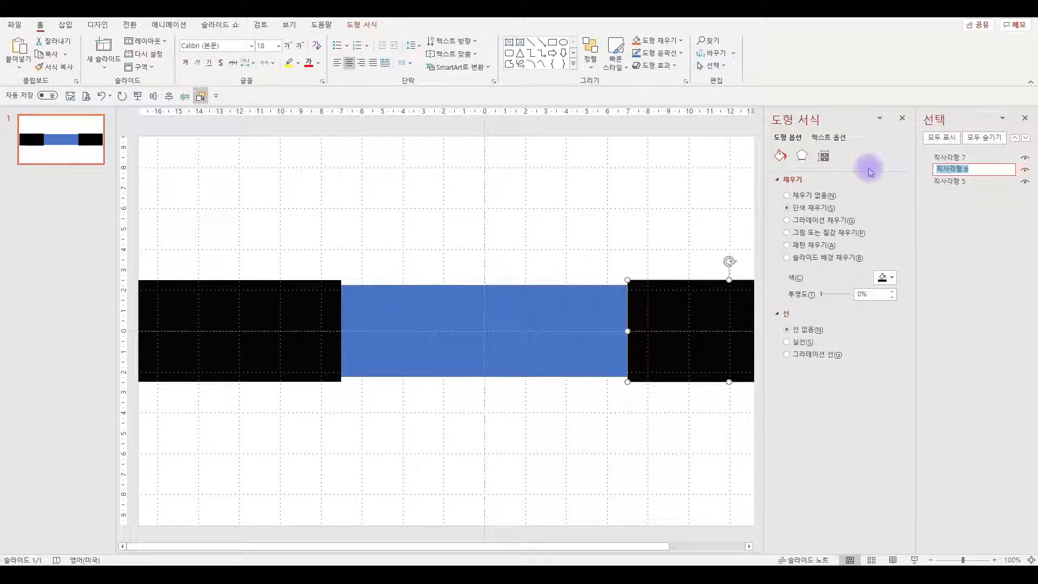
{"action": "type", "text": "cover"}
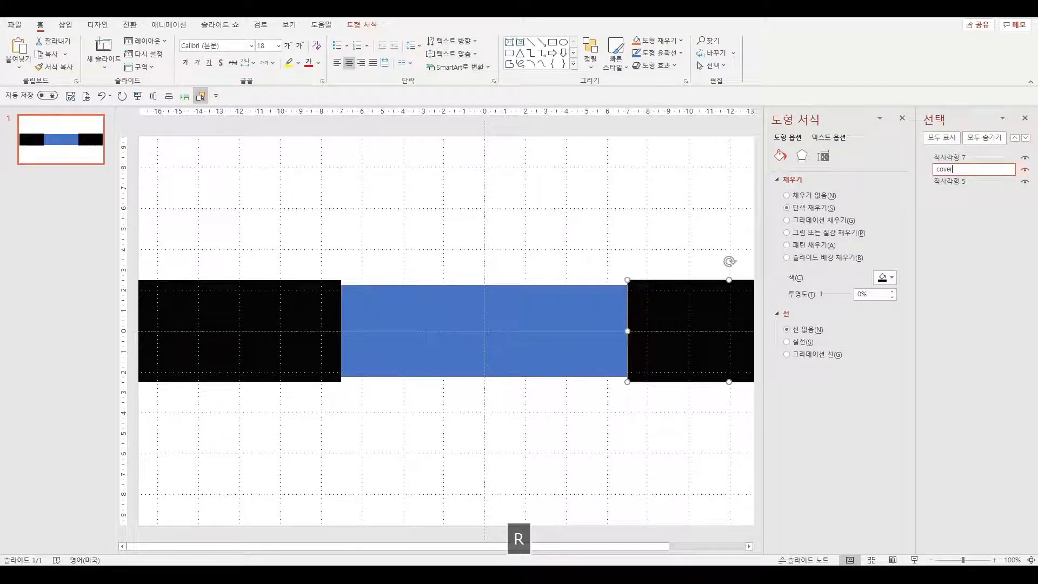
{"action": "type", "text": "2 "}
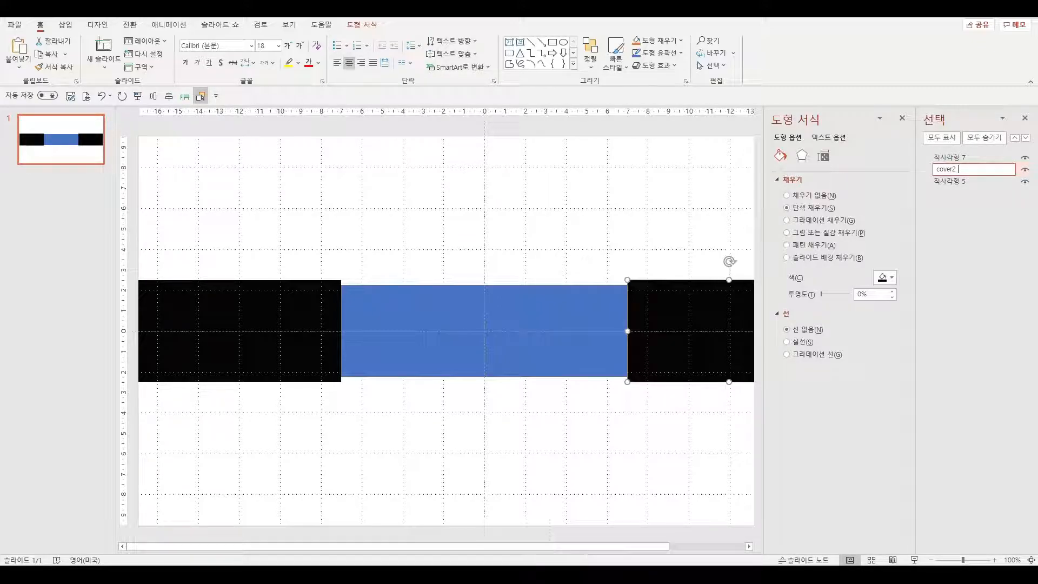
{"action": "type", "text": "R"}
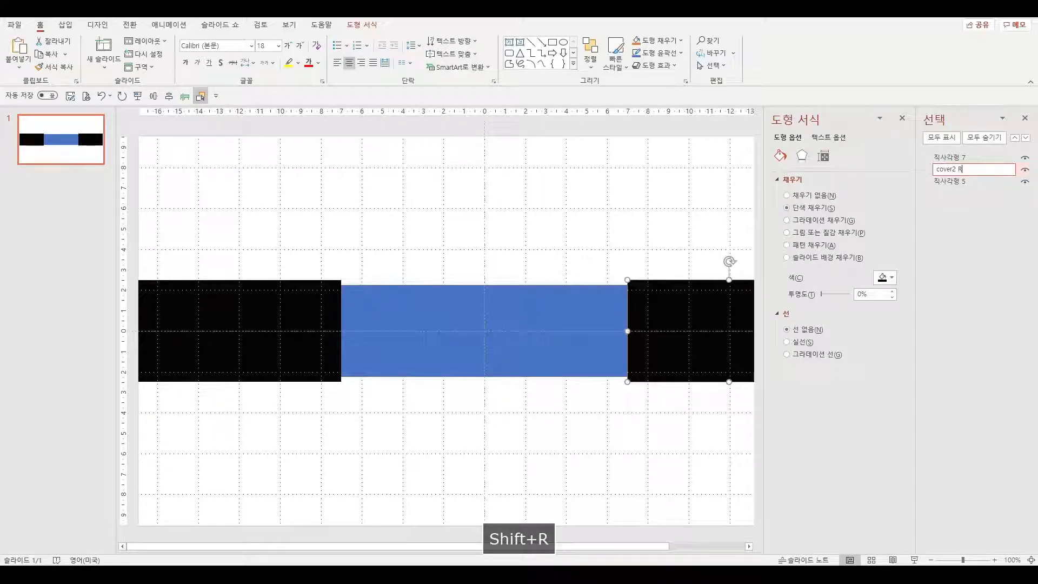
Rename the left-hand black rectangle "cover2 L"
{"action": "left_click", "coordinate": [947, 160]}
{"action": "left_click", "coordinate": [947, 160]}
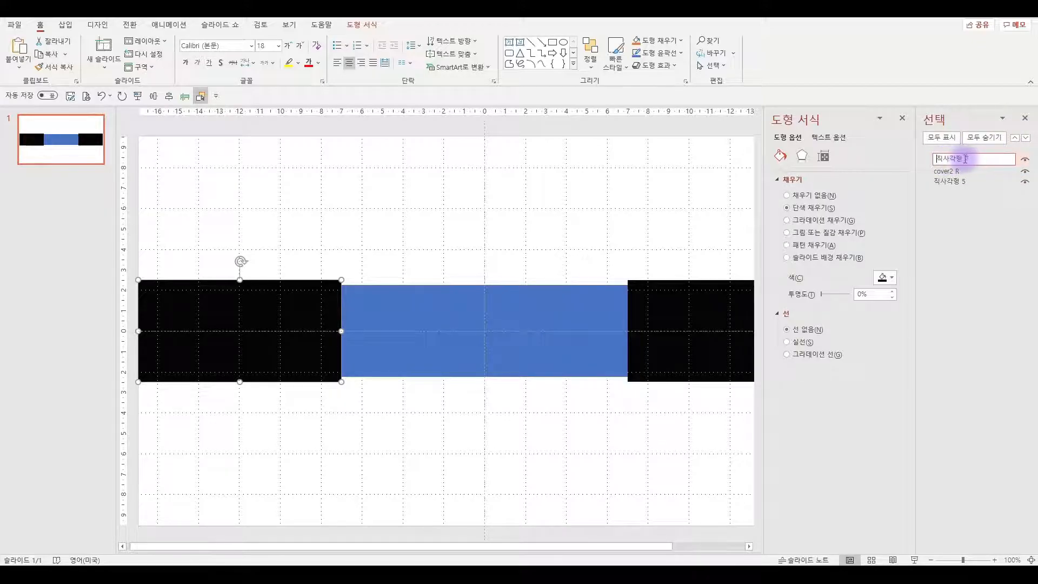
{"action": "left_click_drag", "start_coordinate": [971, 159], "coordinate": [870, 162]}
{"action": "key", "text": "ctrl+c"}
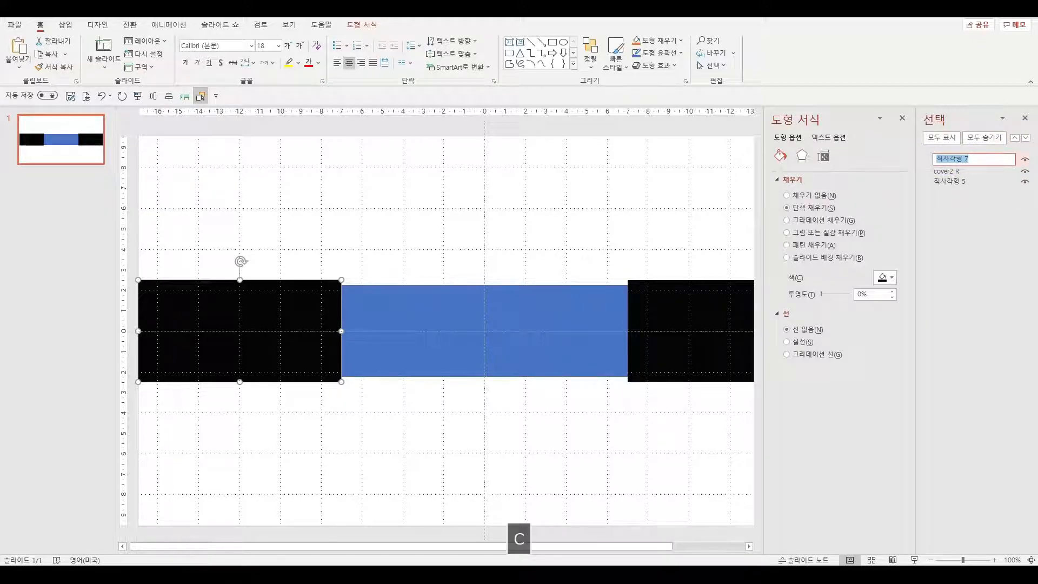
{"action": "type", "text": "cover2 L"}
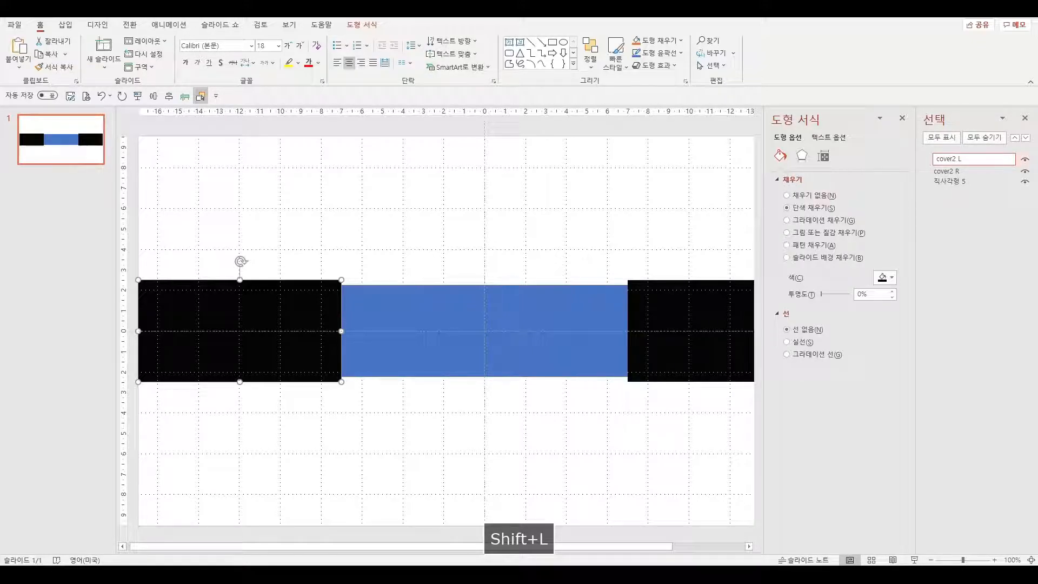
Rename the blue rectangle in the middle of the slide "BG TEXT"
{"action": "left_click", "coordinate": [950, 179]}
{"action": "left_click", "coordinate": [953, 183]}
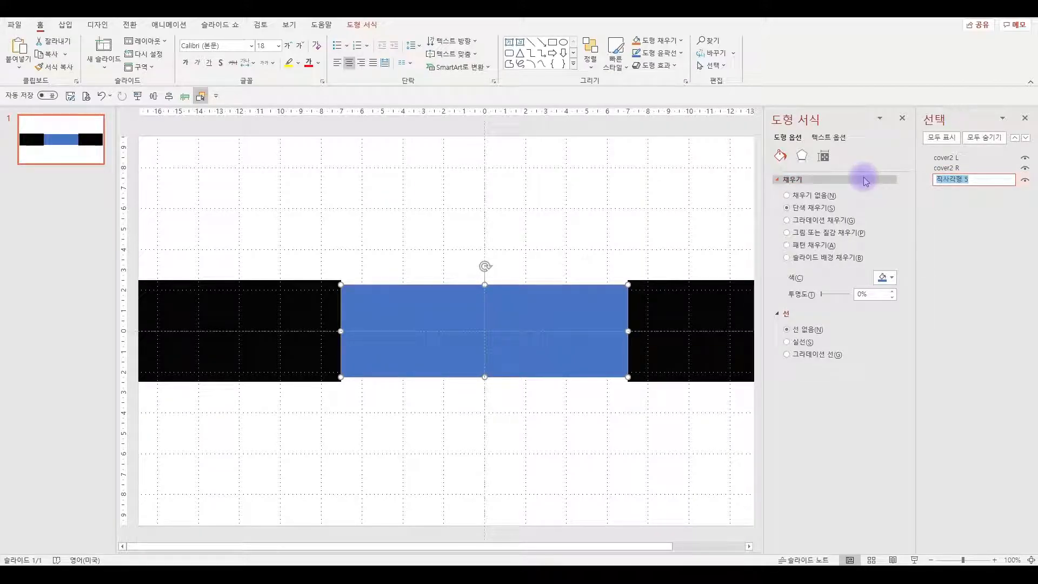
{"action": "type", "text": "BG TE"}
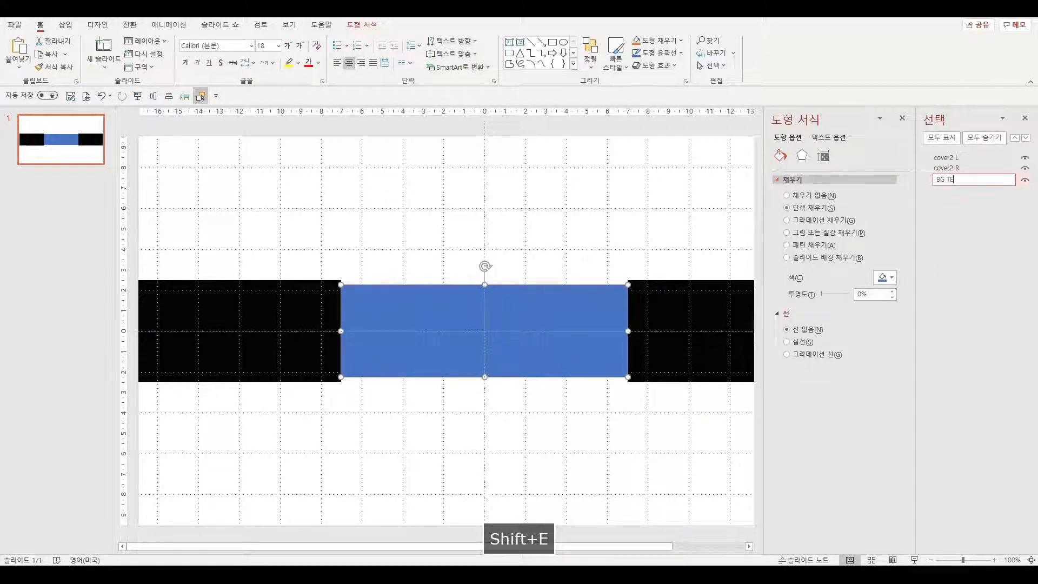
{"action": "type", "text": "XT"}
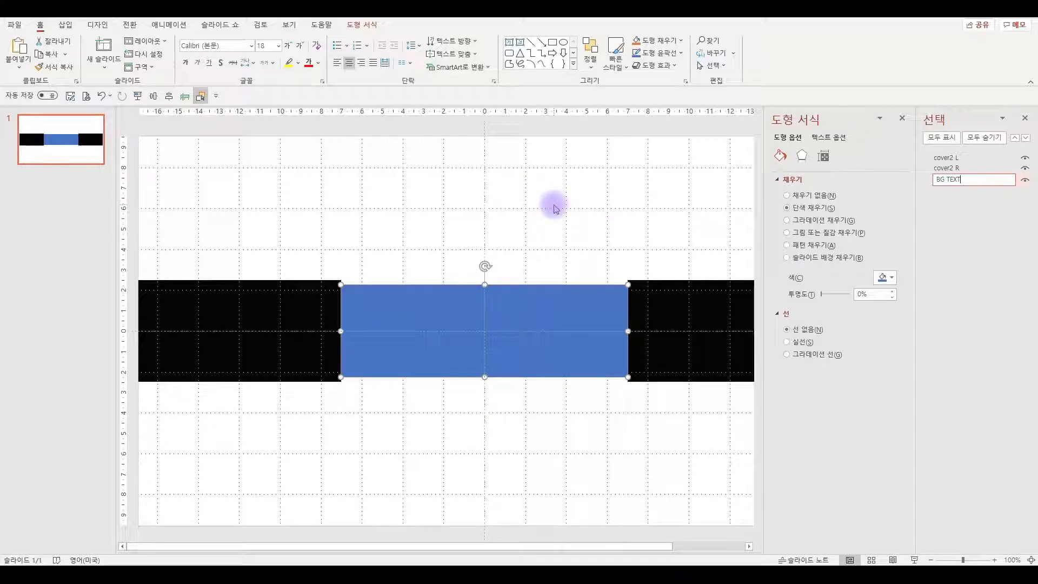
{"action": "left_click", "coordinate": [570, 204]}
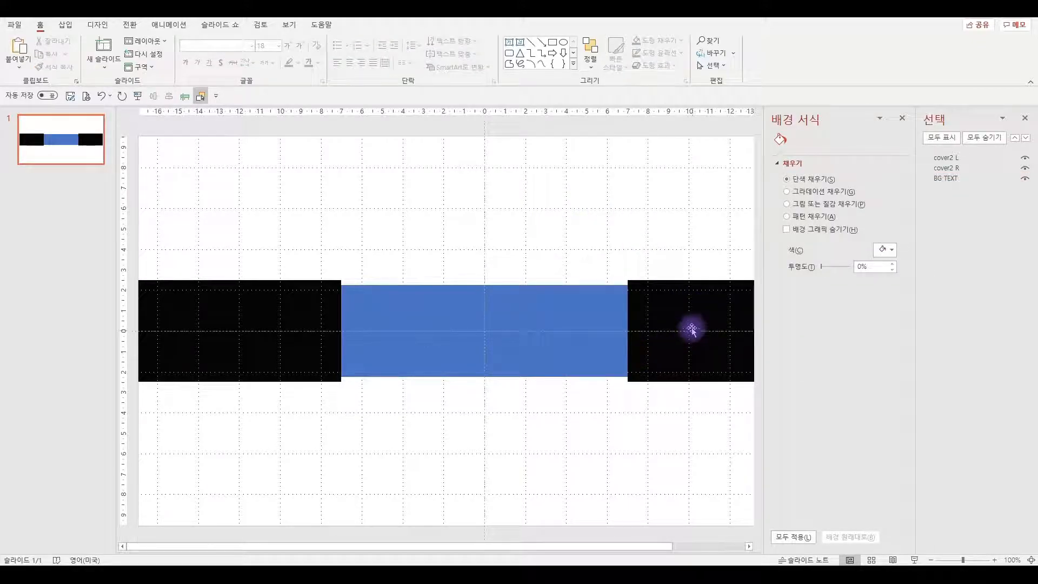
Duplicate cover2 R and make the copy span from the slide's vertical centre line to its right edge, vertically centred
{"action": "left_click", "coordinate": [693, 309]}
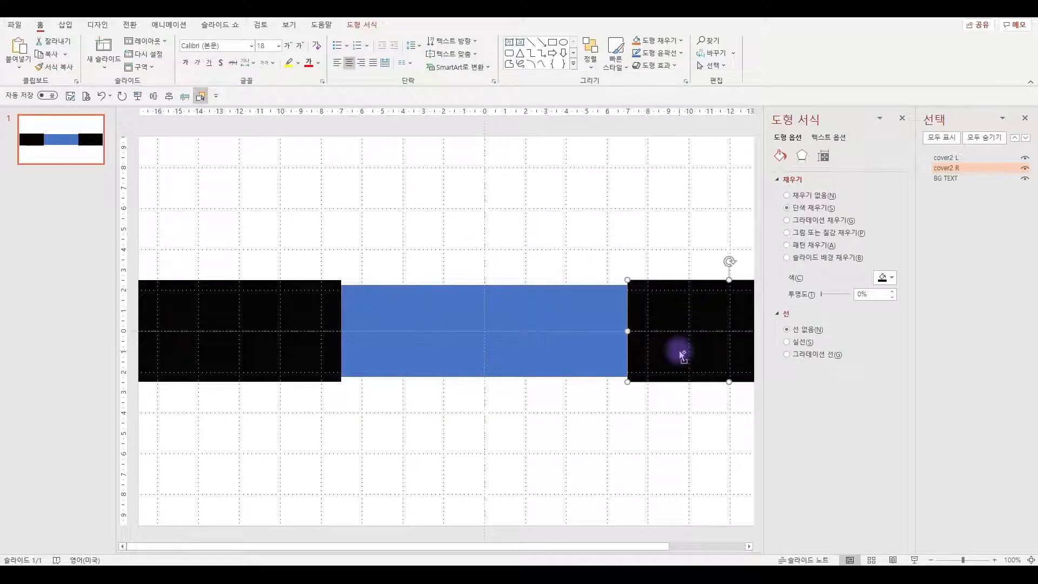
{"action": "key", "text": "ctrl+d"}
{"action": "left_click_drag", "start_coordinate": [677, 352], "coordinate": [508, 429]}
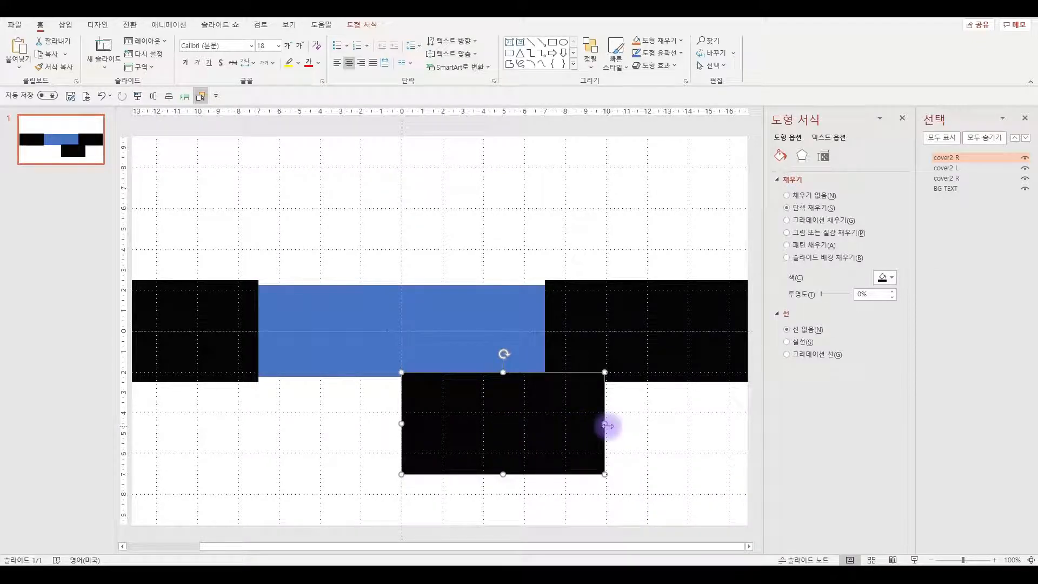
{"action": "left_click_drag", "start_coordinate": [606, 425], "coordinate": [747, 420]}
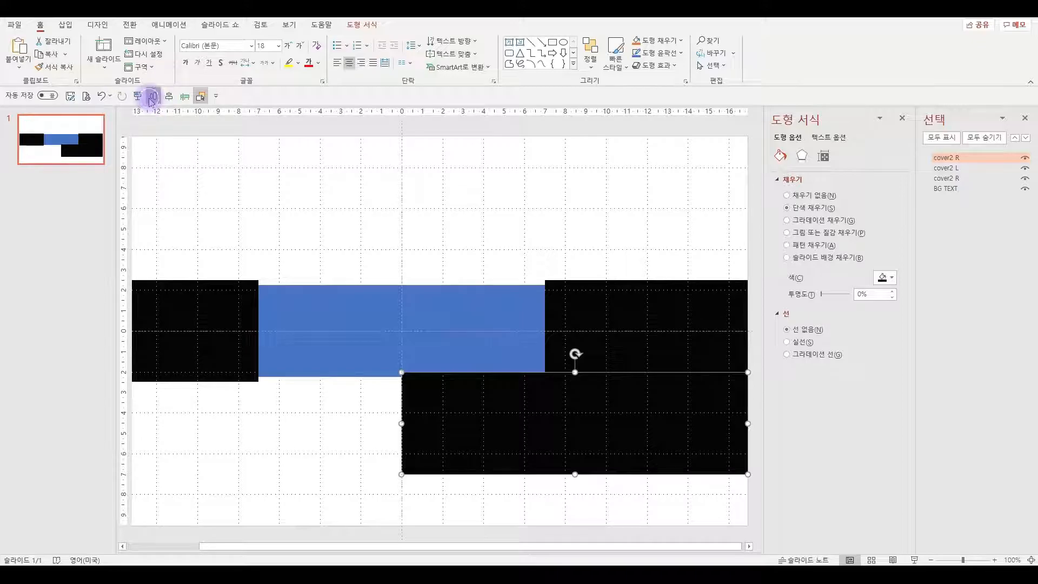
{"action": "left_click", "coordinate": [153, 97]}
Rename the wider black rectangle covering the right half of the slide "cover1 R"
{"action": "left_click", "coordinate": [954, 157]}
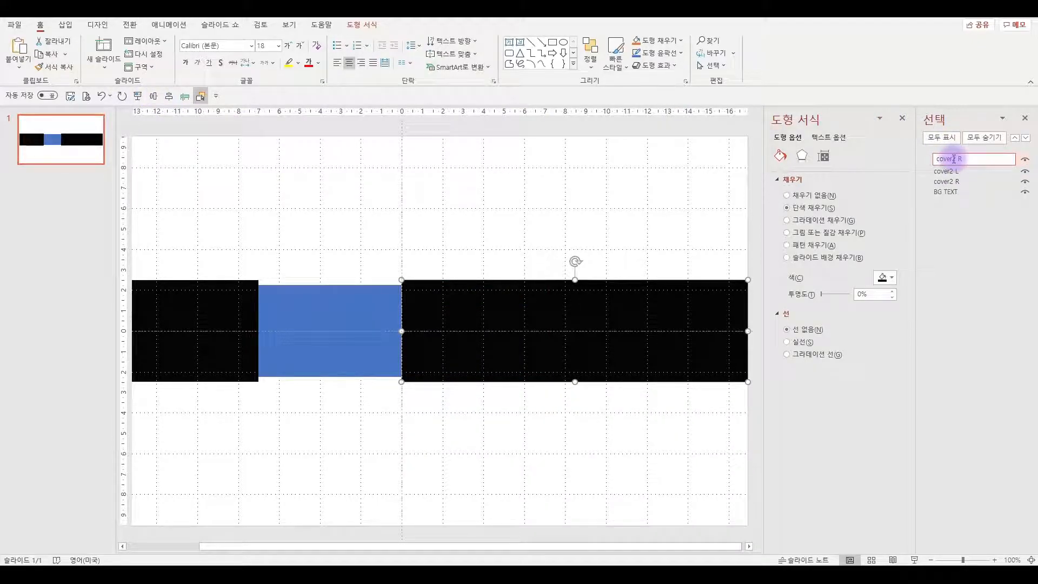
{"action": "type", "text": "1"}
{"action": "key", "text": "Delete"}
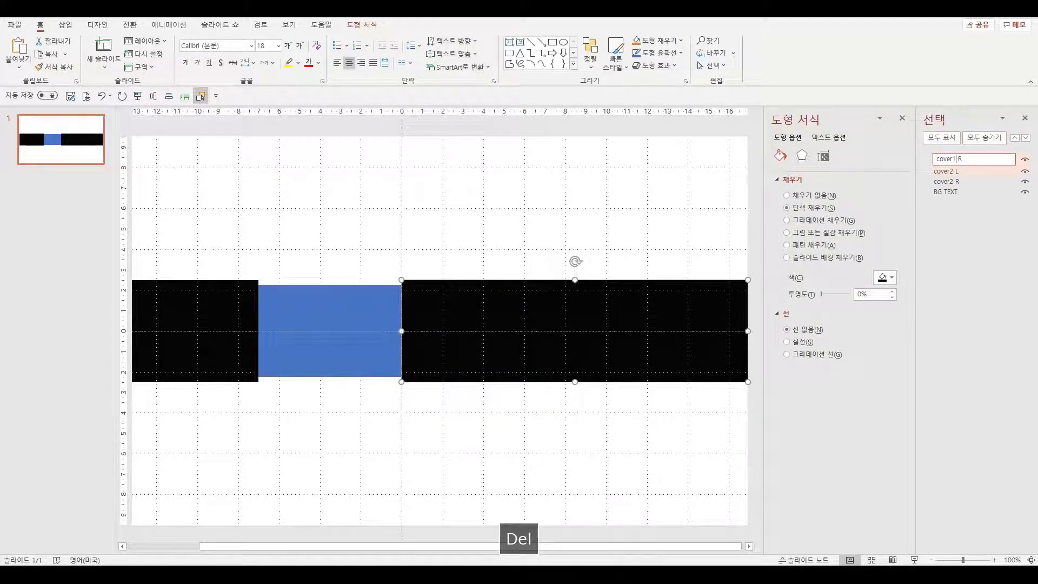
{"action": "left_click", "coordinate": [557, 200]}
Duplicate the cover1 R rectangle and rename the copy "cover1 L"
{"action": "left_click", "coordinate": [535, 356]}
{"action": "key", "text": "ctrl+d"}
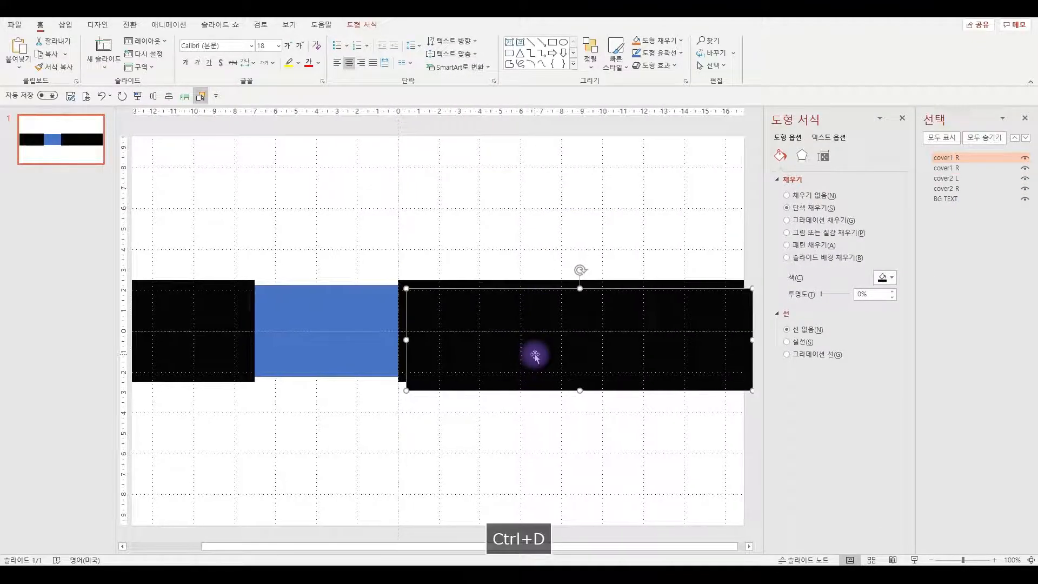
{"action": "left_click", "coordinate": [957, 157]}
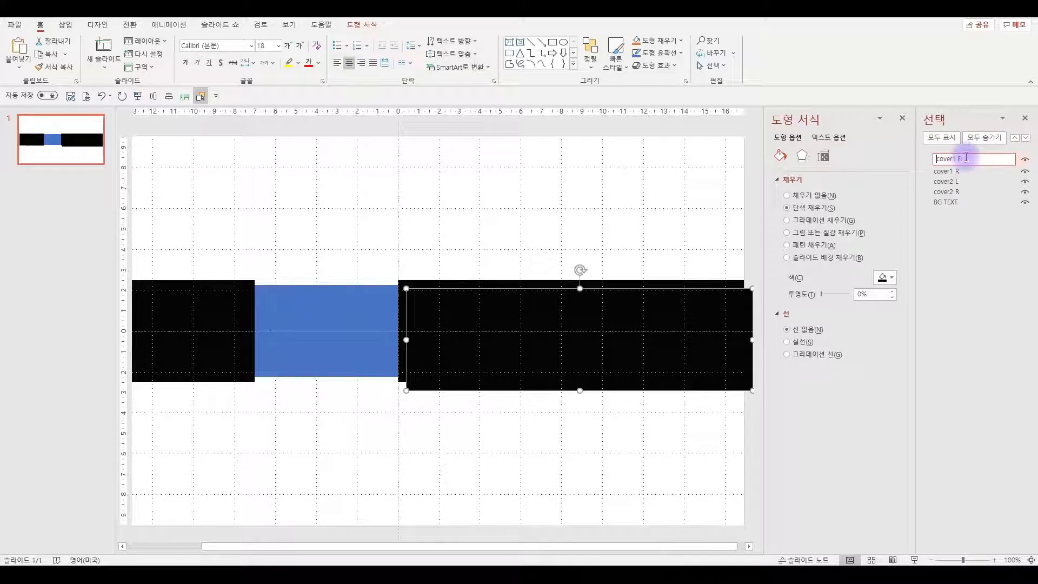
{"action": "key", "text": "BackSpace"}
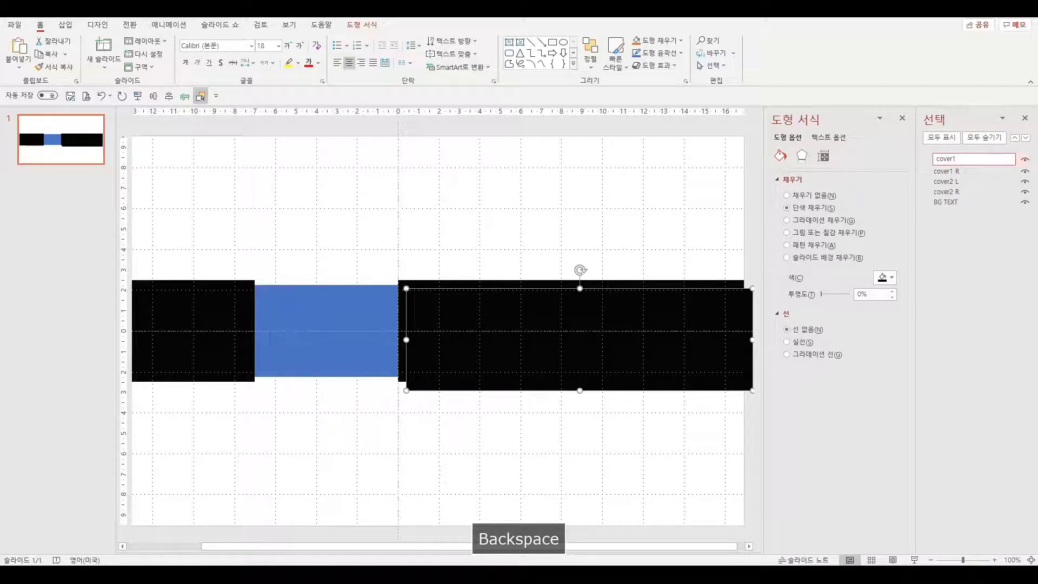
{"action": "type", "text": "L"}
{"action": "left_click", "coordinate": [647, 339]}
Move cover1 L so it spans from the slide's left edge to the vertical centre line, vertically centred on the slide
{"action": "left_click_drag", "start_coordinate": [631, 349], "coordinate": [335, 454]}
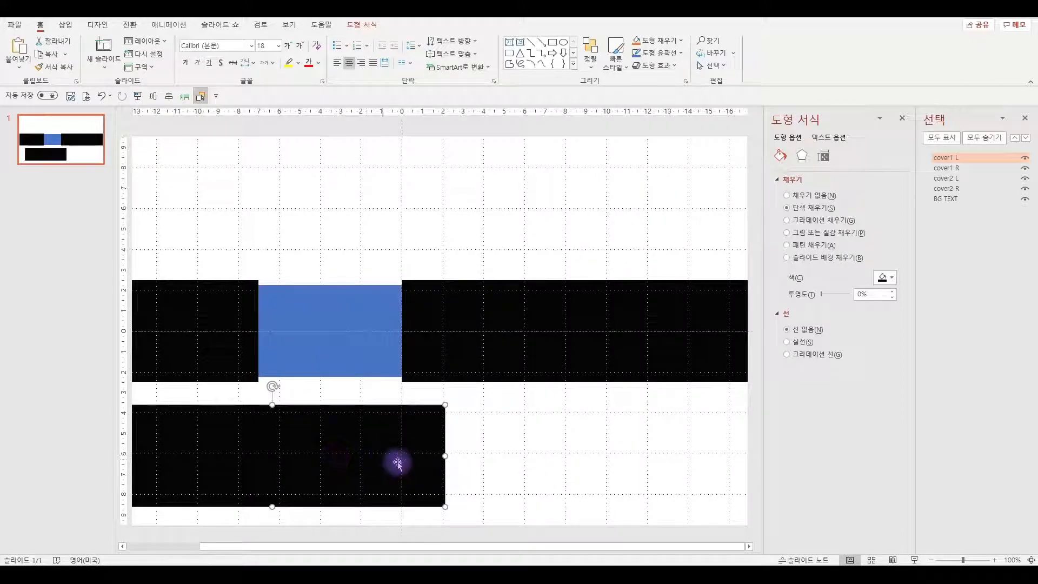
{"action": "scroll", "coordinate": [396, 463], "scroll_direction": "down", "scroll_amount": 3}
{"action": "left_click_drag", "start_coordinate": [391, 448], "coordinate": [357, 433]}
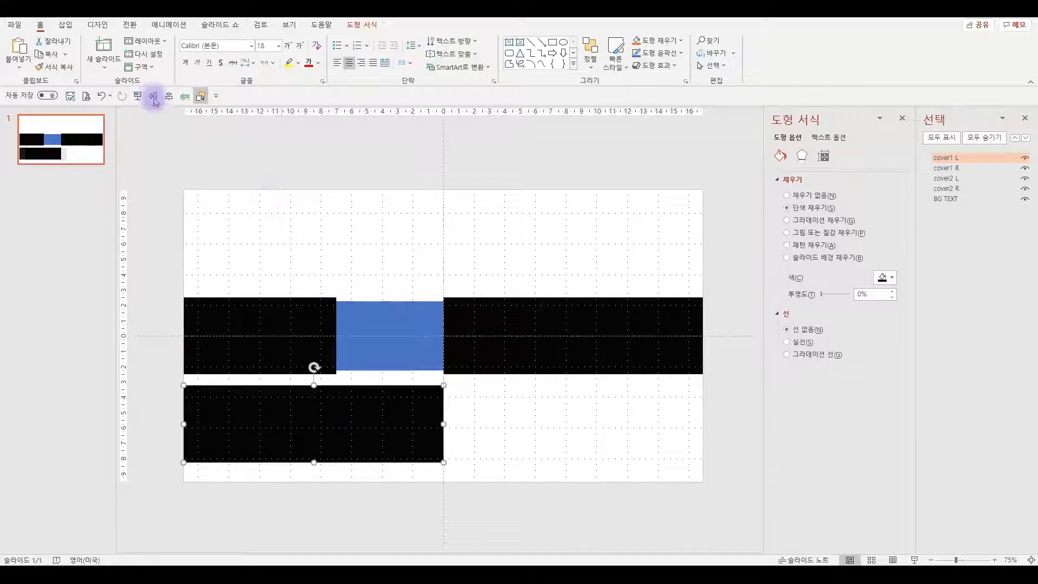
{"action": "left_click", "coordinate": [154, 96]}
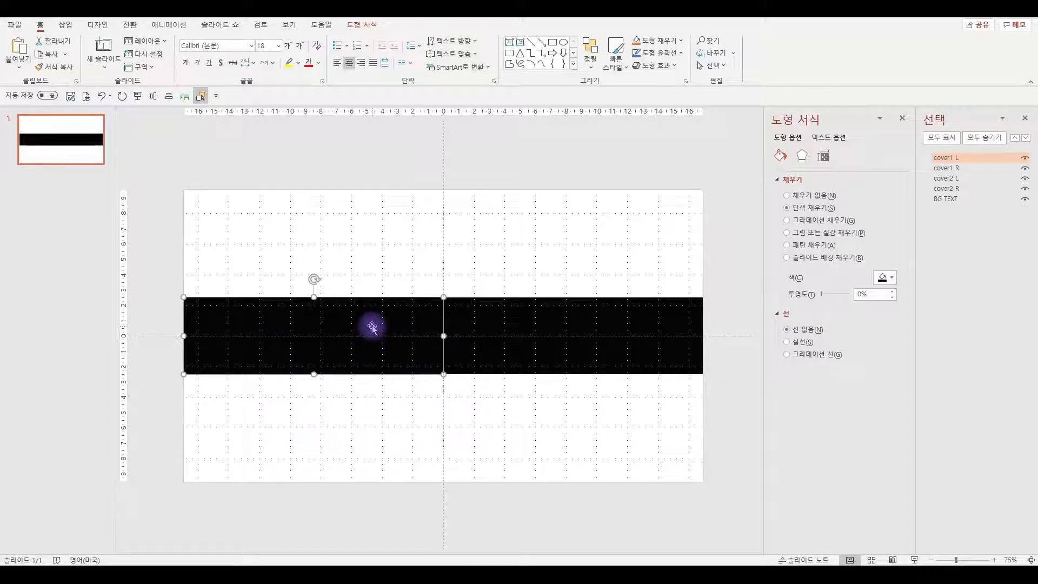
Duplicate cover1 L, place the copy below the black band and fill it with gold
{"action": "key", "text": "ctrl+d"}
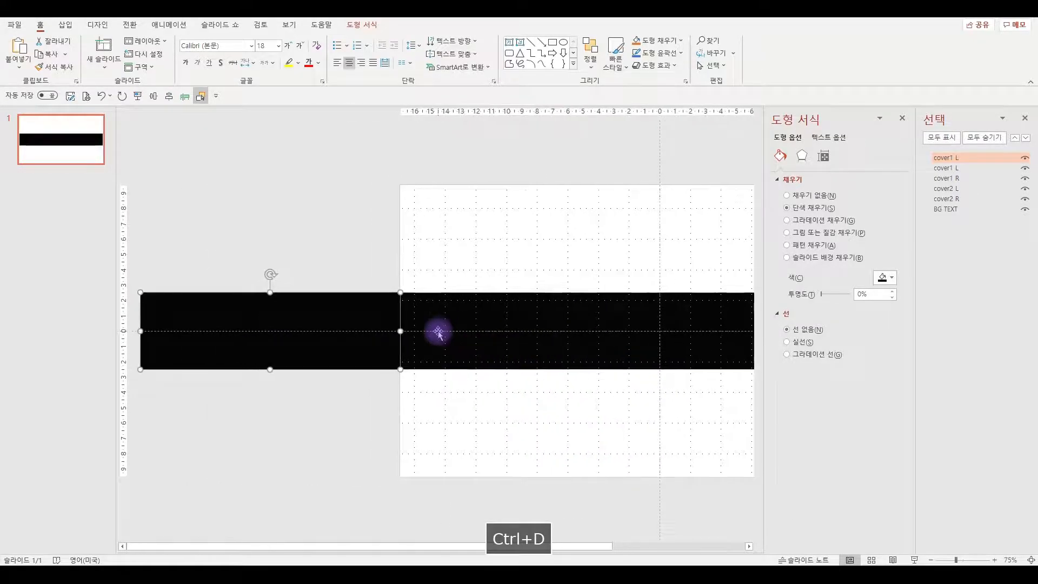
{"action": "left_click_drag", "start_coordinate": [309, 331], "coordinate": [566, 448]}
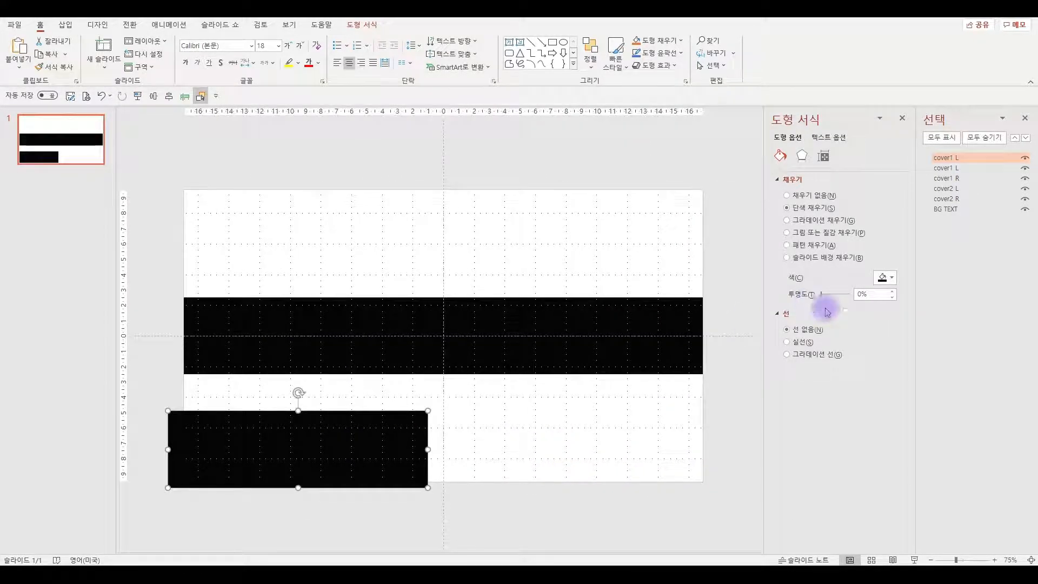
{"action": "left_click", "coordinate": [887, 277]}
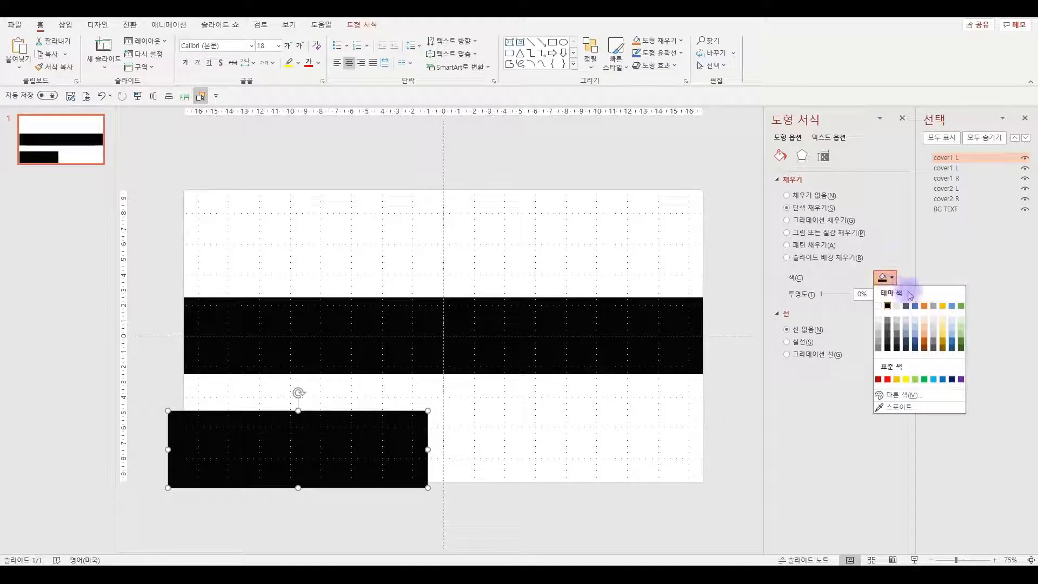
{"action": "left_click", "coordinate": [943, 305]}
Set the gold rectangle's width to 0.1 cm and centre it horizontally and vertically on the slide
{"action": "left_click", "coordinate": [822, 157]}
{"action": "left_click", "coordinate": [867, 208]}
{"action": "left_click_drag", "start_coordinate": [875, 209], "coordinate": [814, 206]}
{"action": "type", "text": "0.1"}
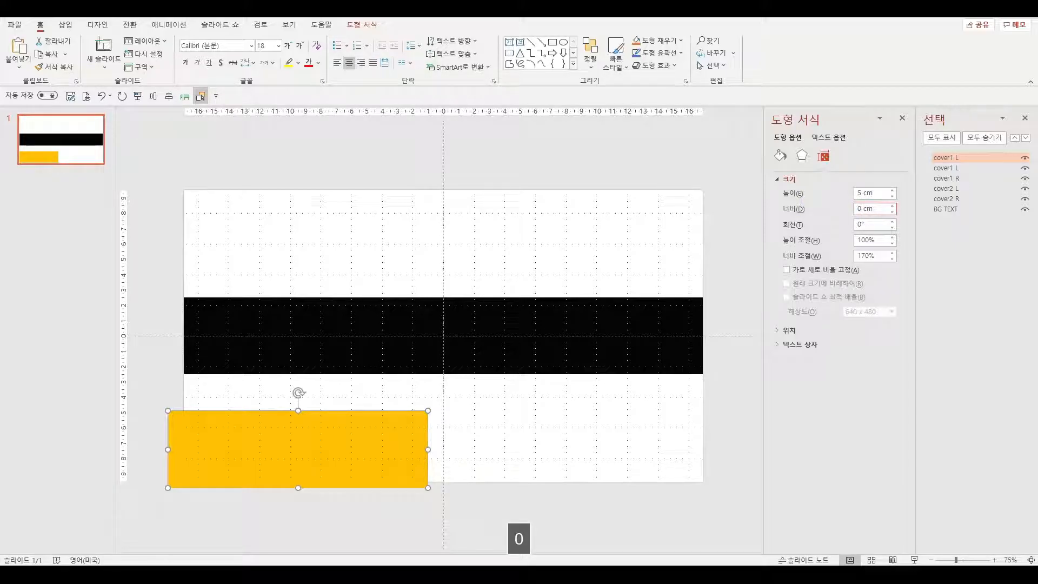
{"action": "left_click", "coordinate": [884, 228]}
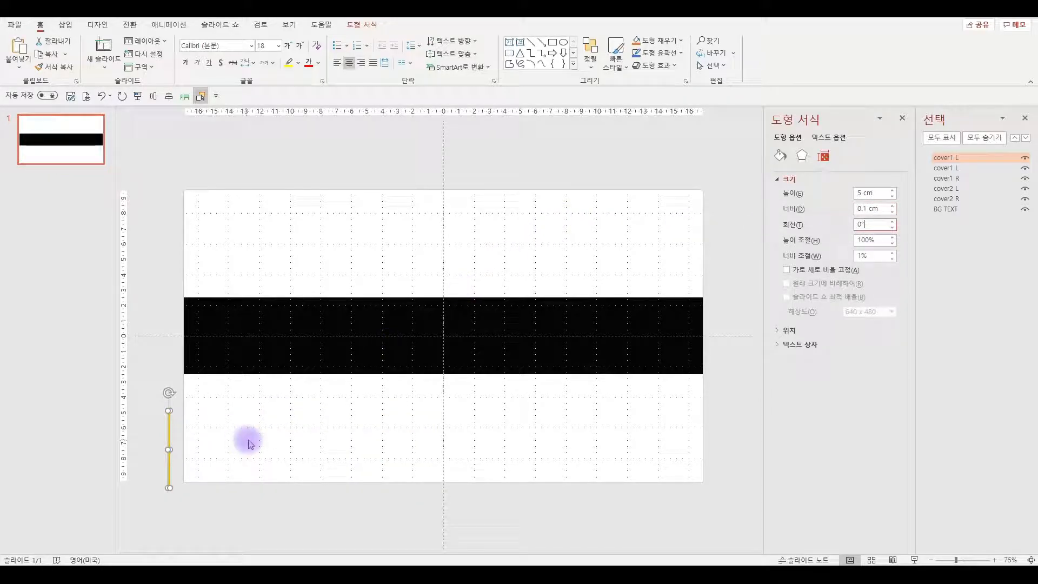
{"action": "left_click", "coordinate": [154, 95]}
{"action": "left_click", "coordinate": [168, 96]}
Rename the thin gold line "Line L"
{"action": "left_click", "coordinate": [964, 159]}
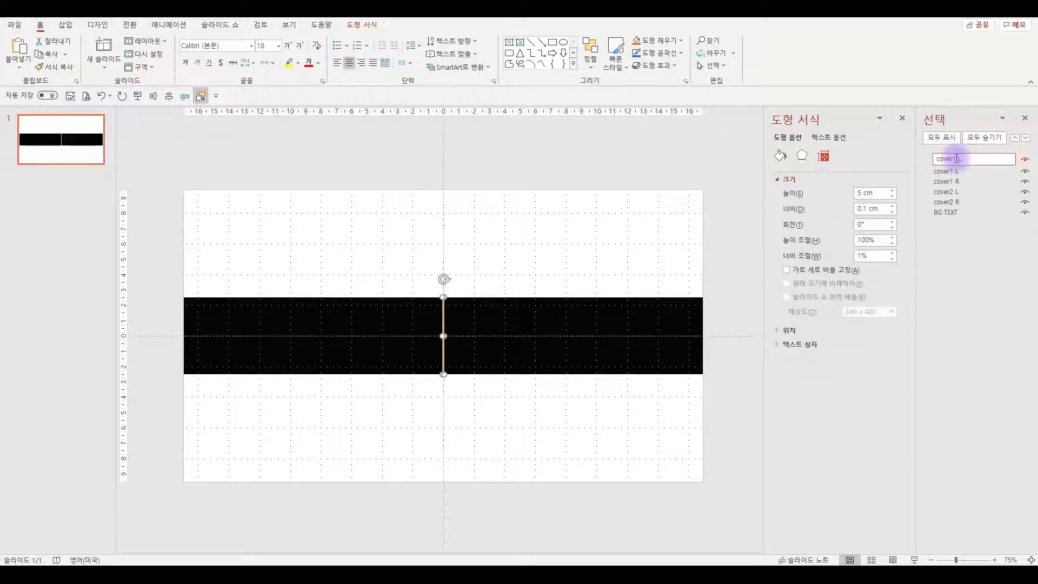
{"action": "double_click", "coordinate": [949, 158]}
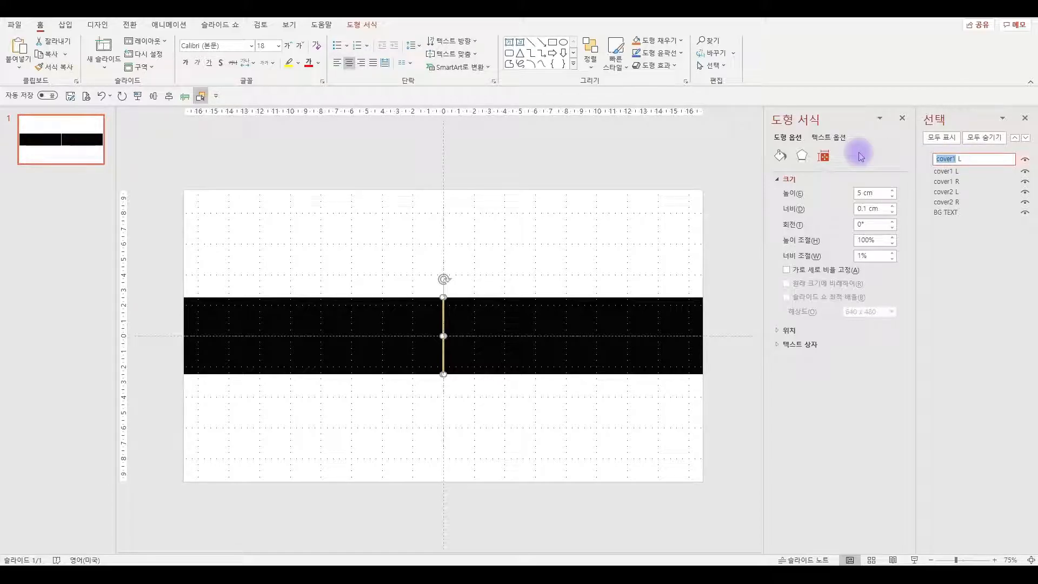
{"action": "type", "text": "Line"}
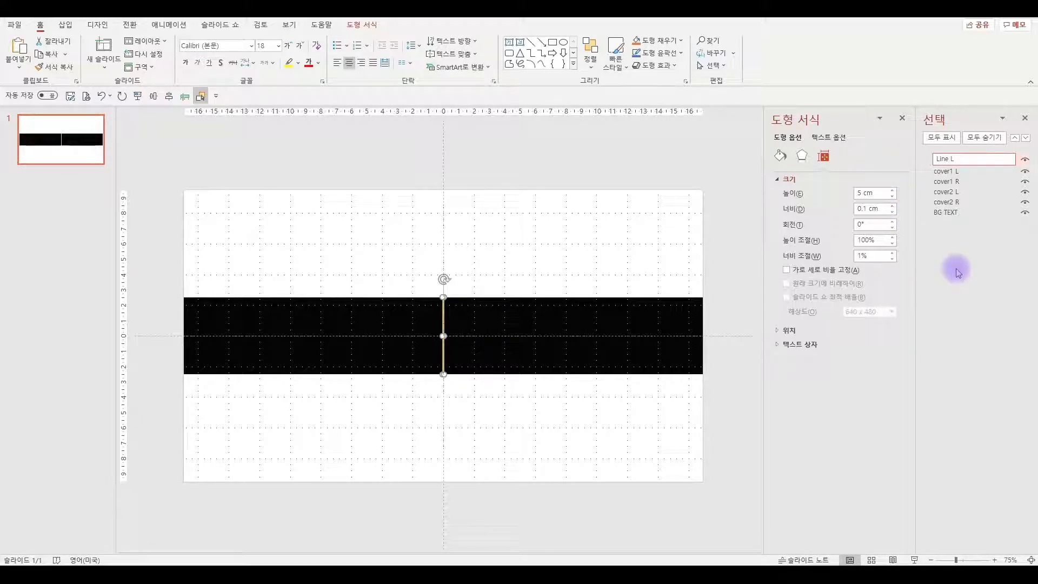
Duplicate Line L and rename the copy "Line R"
{"action": "left_click_drag", "start_coordinate": [457, 412], "coordinate": [434, 254]}
{"action": "key", "text": "ctrl+d"}
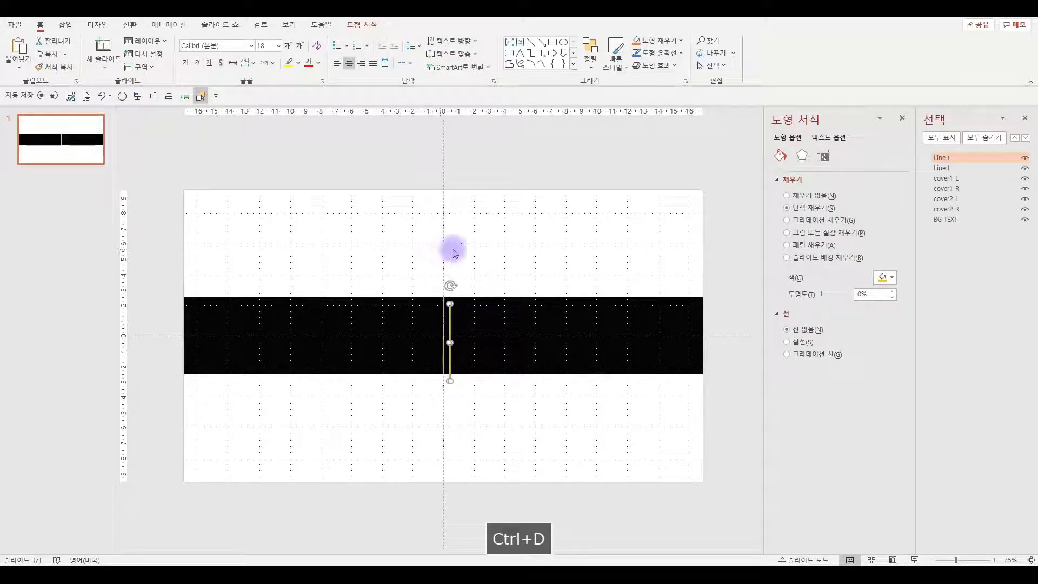
{"action": "left_click", "coordinate": [957, 159]}
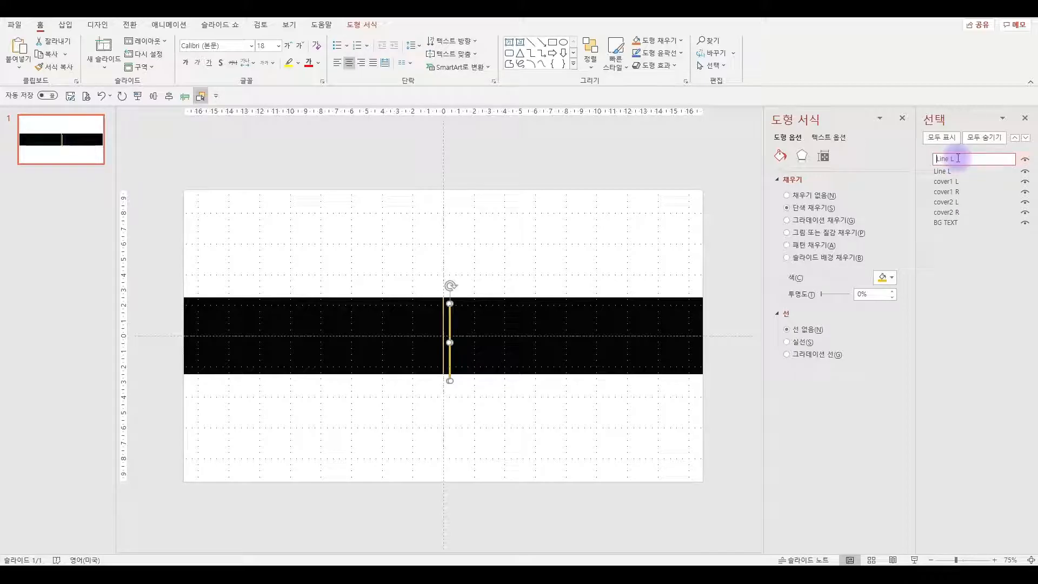
{"action": "key", "text": "BackSpace"}
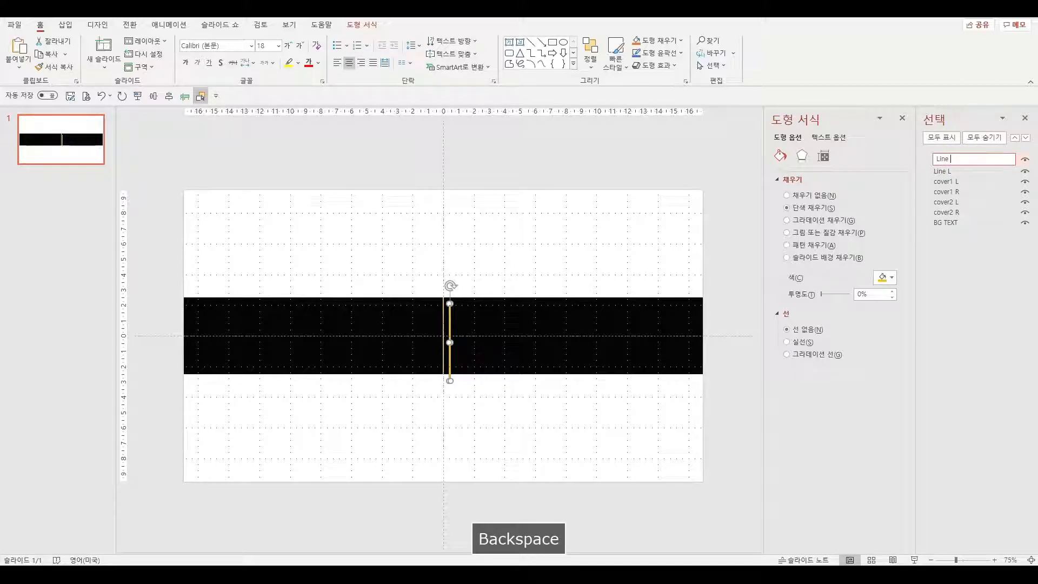
{"action": "type", "text": "R"}
{"action": "left_click", "coordinate": [591, 238]}
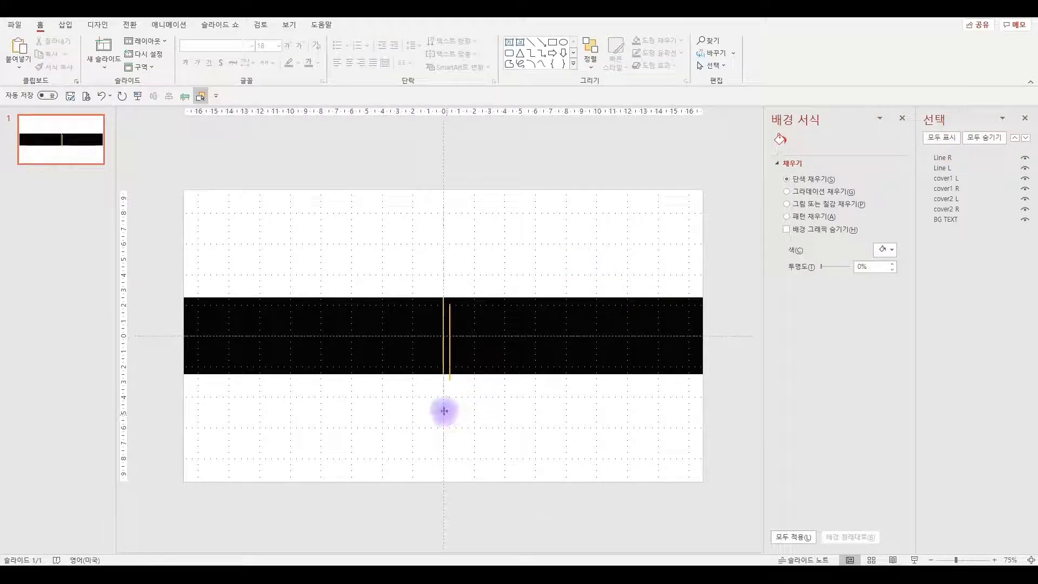
Group Line L with cover1 L and name the group "G L"
{"action": "left_click_drag", "start_coordinate": [413, 389], "coordinate": [446, 282]}
{"action": "left_click", "coordinate": [406, 323], "text": "ctrl"}
{"action": "key", "text": "ctrl+g"}
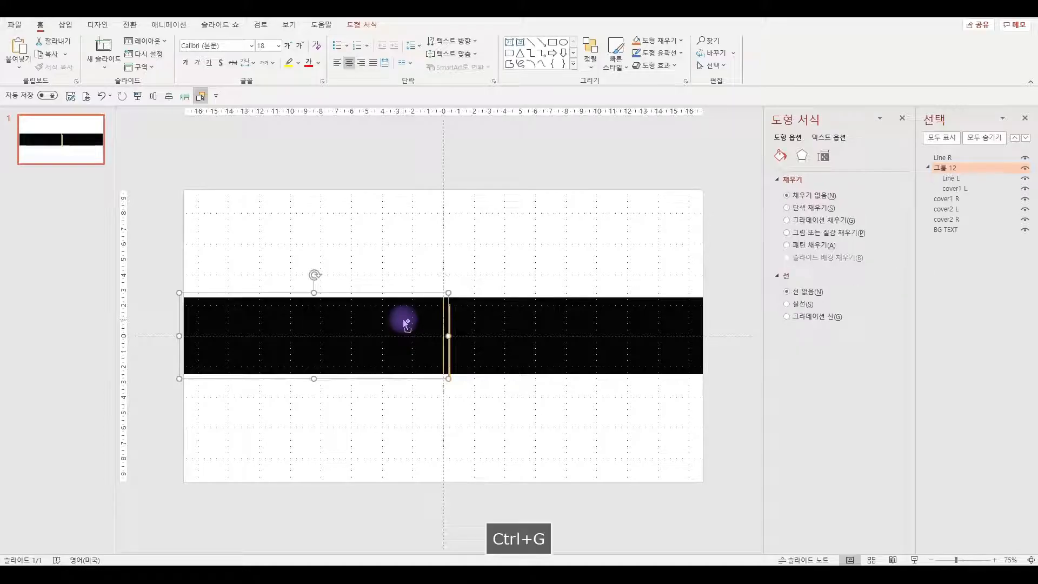
{"action": "left_click", "coordinate": [953, 169]}
{"action": "left_click_drag", "start_coordinate": [966, 169], "coordinate": [880, 164]}
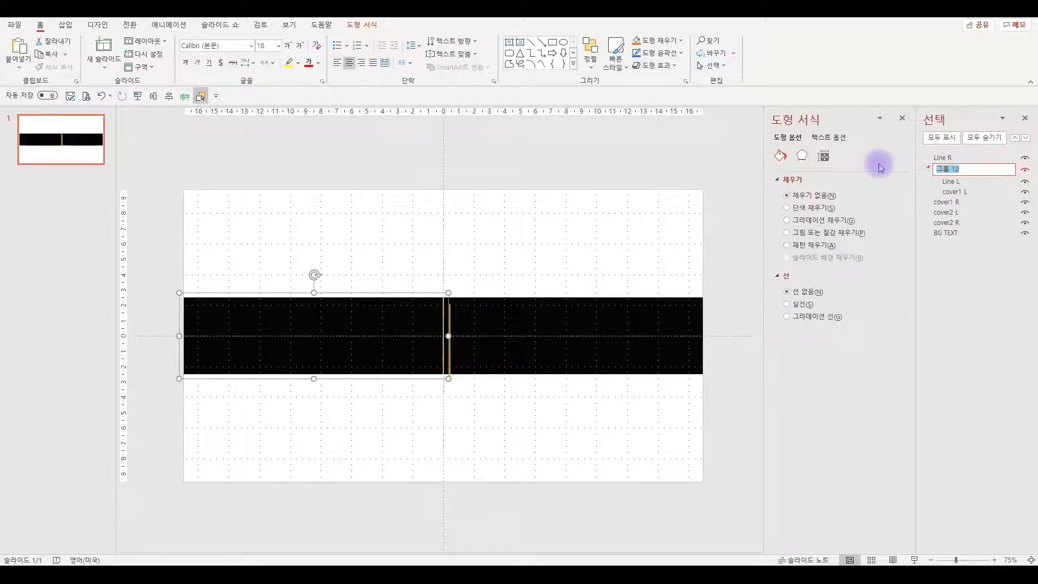
{"action": "type", "text": "G L"}
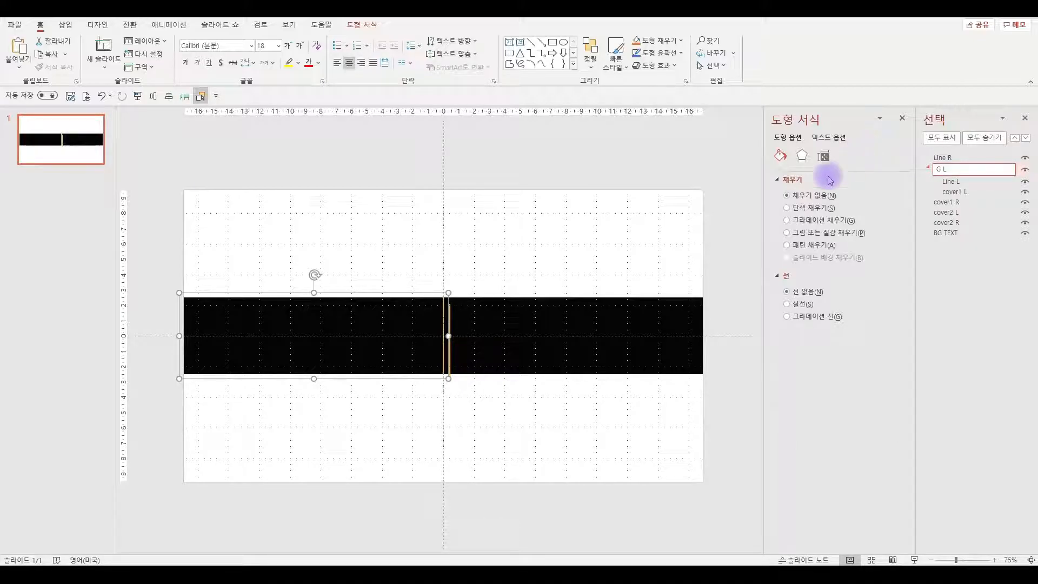
{"action": "left_click", "coordinate": [722, 176]}
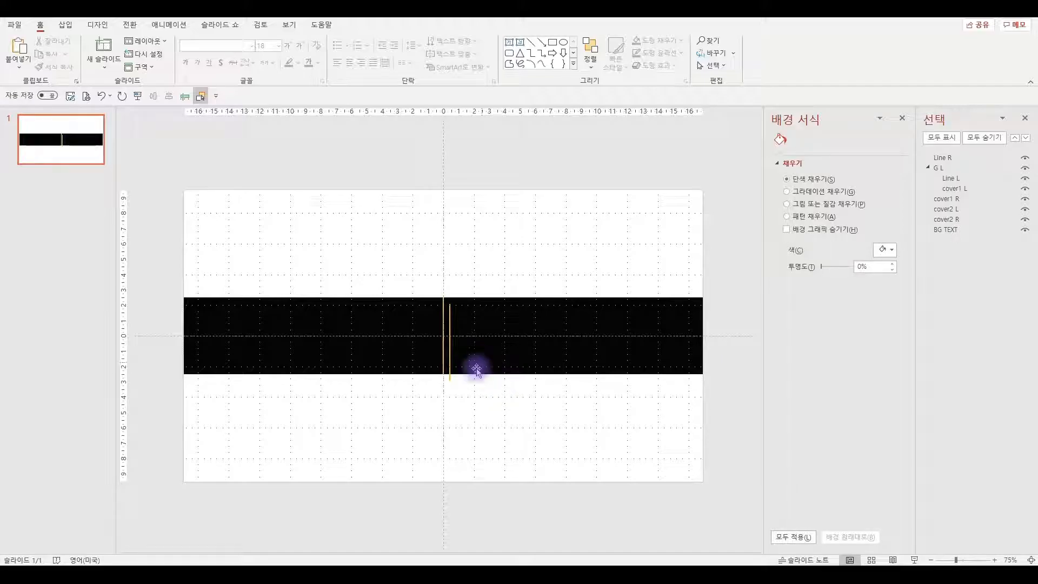
{"action": "left_click_drag", "start_coordinate": [464, 405], "coordinate": [446, 284]}
{"action": "left_click", "coordinate": [529, 328], "text": "ctrl"}
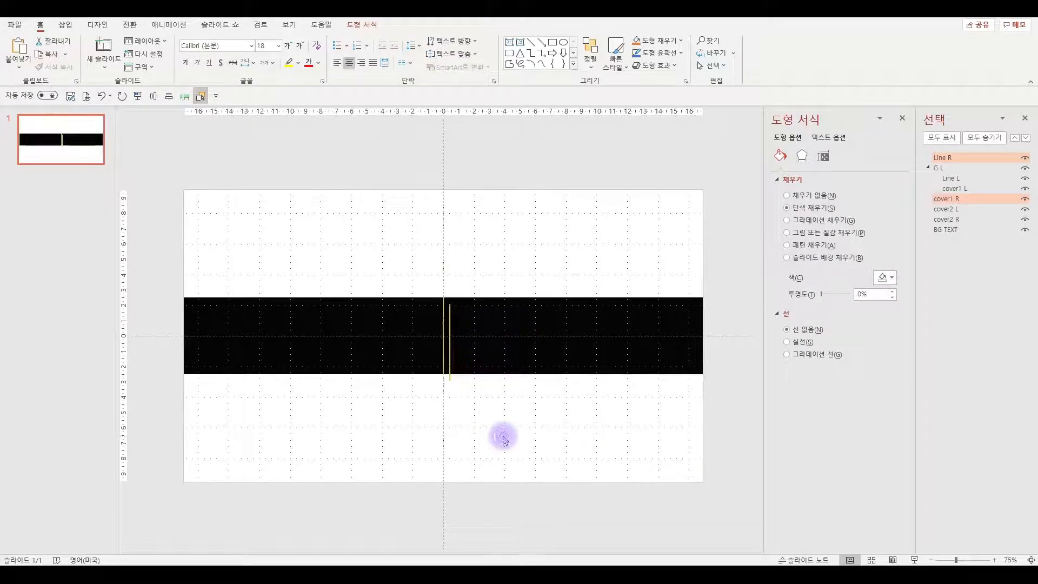
{"action": "left_click", "coordinate": [480, 404]}
Centre Line R on the slide and group it with cover1 R
{"action": "left_click_drag", "start_coordinate": [479, 404], "coordinate": [450, 283]}
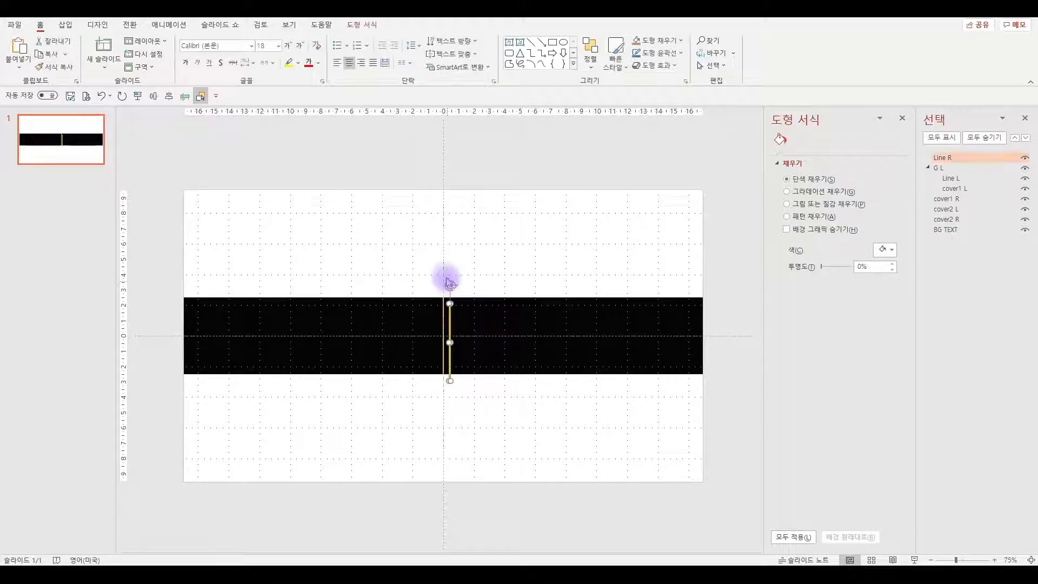
{"action": "left_click", "coordinate": [154, 98]}
{"action": "left_click", "coordinate": [557, 323], "text": "ctrl"}
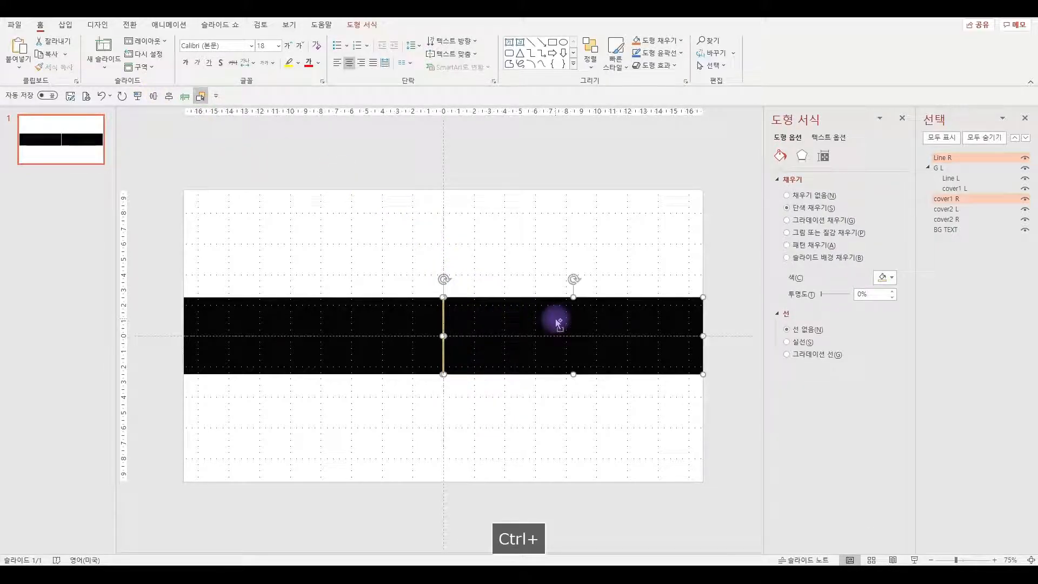
{"action": "key", "text": "ctrl+g"}
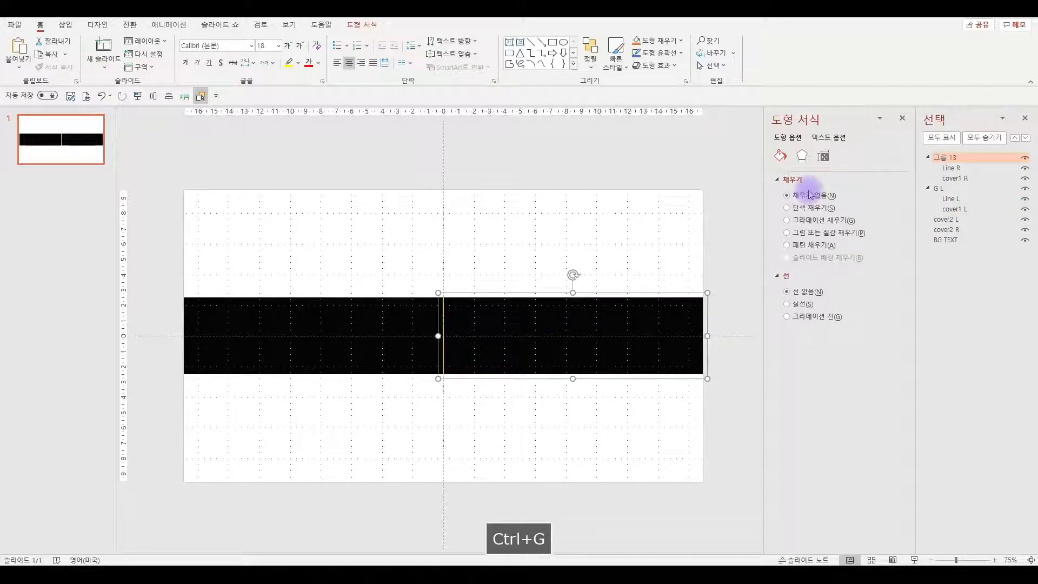
Rename the group containing Line R and cover1 R "G R"
{"action": "double_click", "coordinate": [950, 157]}
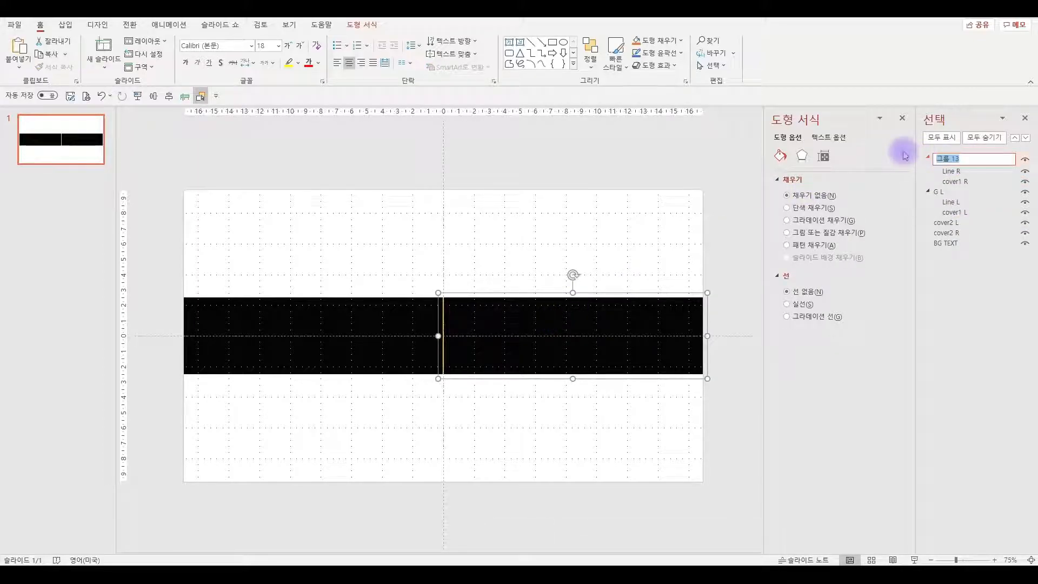
{"action": "key", "text": "shift+g"}
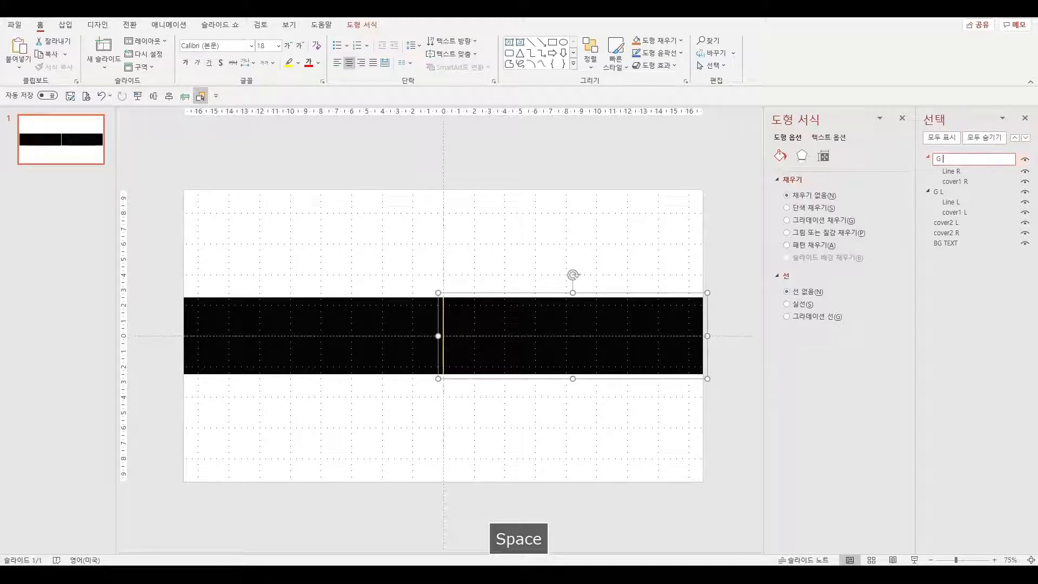
{"action": "type", "text": "R"}
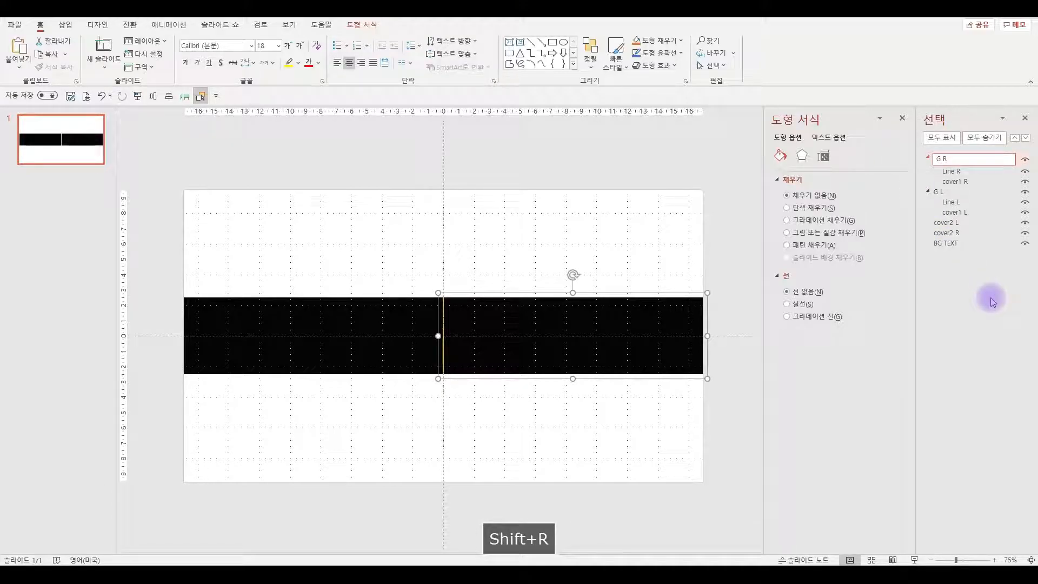
{"action": "left_click", "coordinate": [671, 143]}
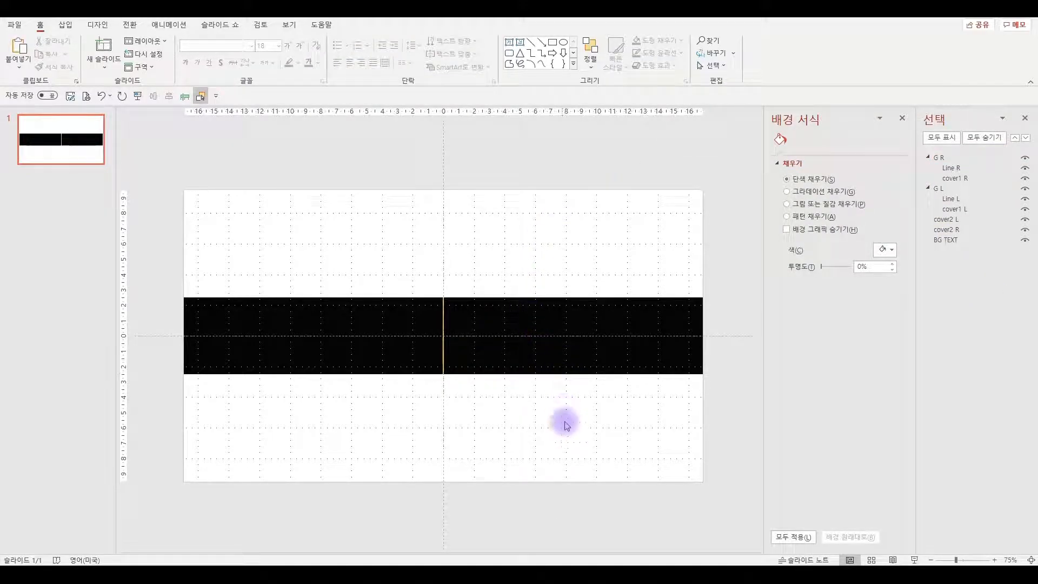
Set the slide background to a solid black fill
{"action": "left_click", "coordinate": [886, 250]}
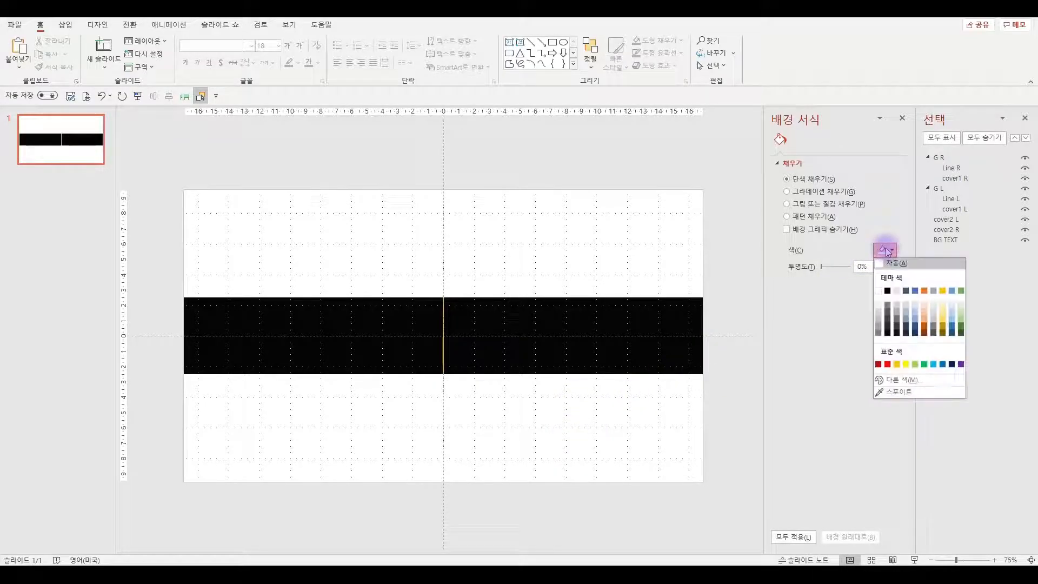
{"action": "left_click", "coordinate": [879, 291]}
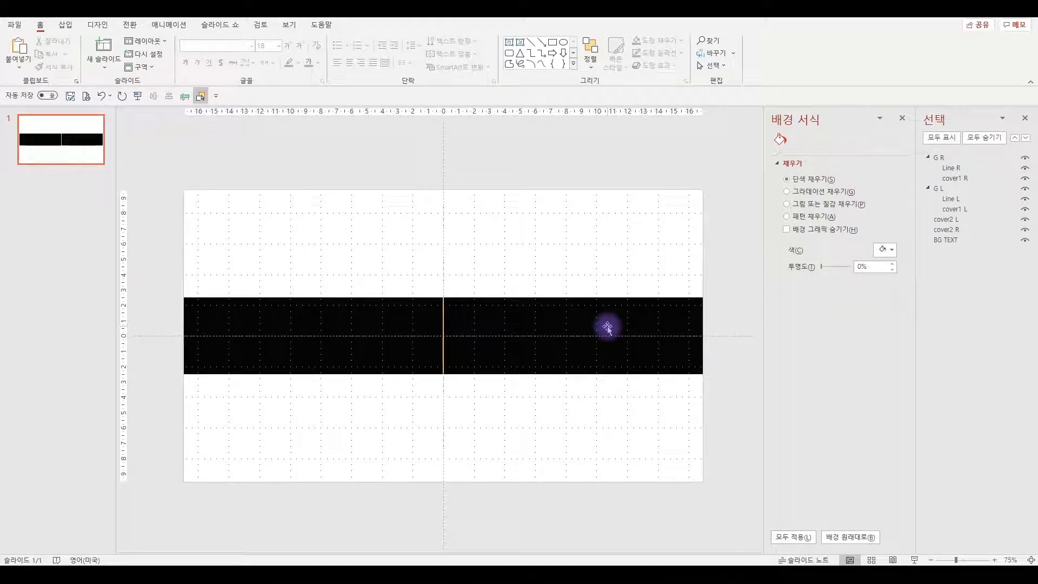
{"action": "left_click", "coordinate": [886, 249]}
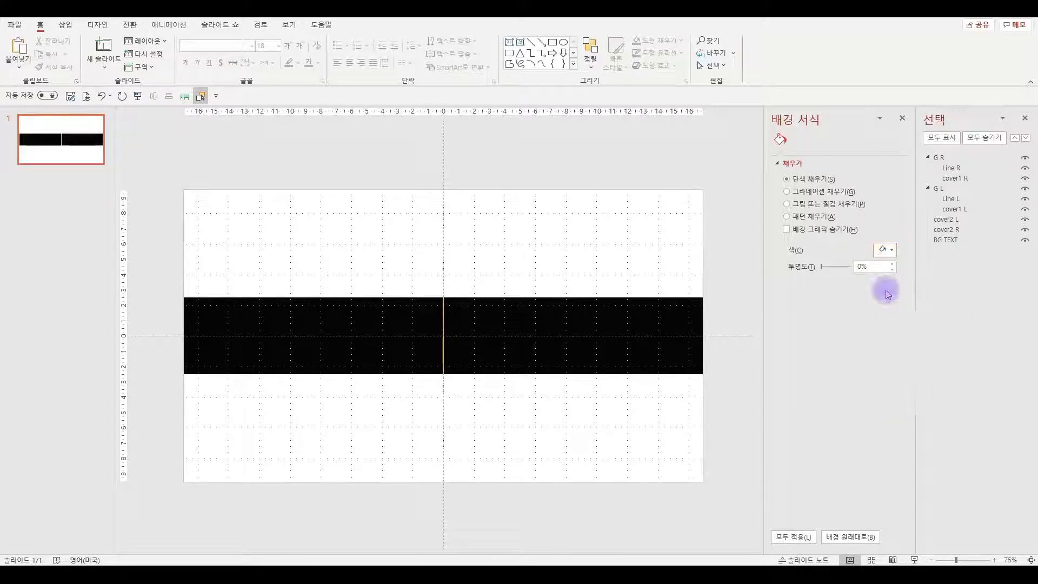
{"action": "left_click", "coordinate": [888, 291]}
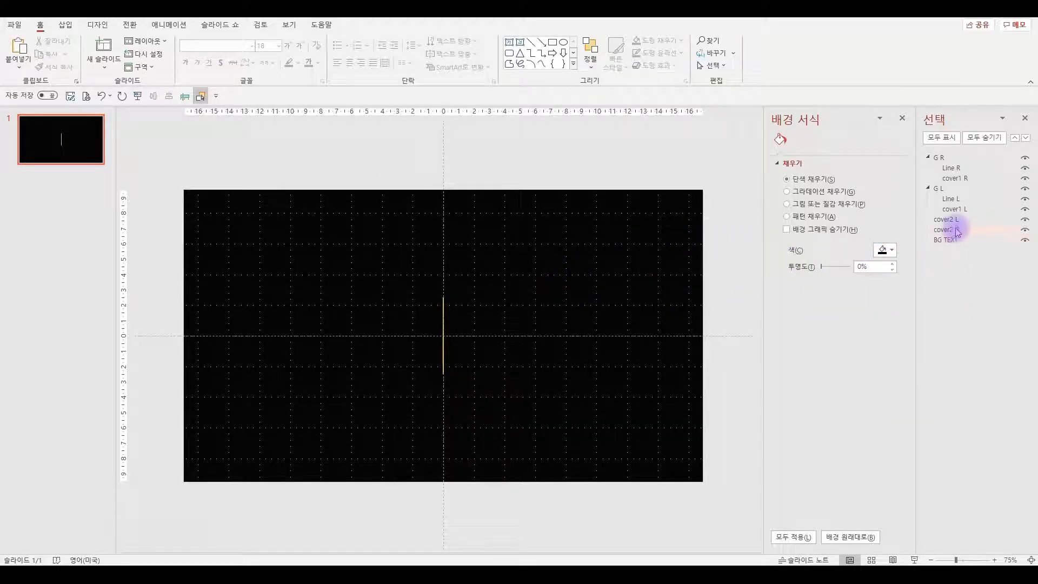
{"action": "left_click", "coordinate": [955, 232]}
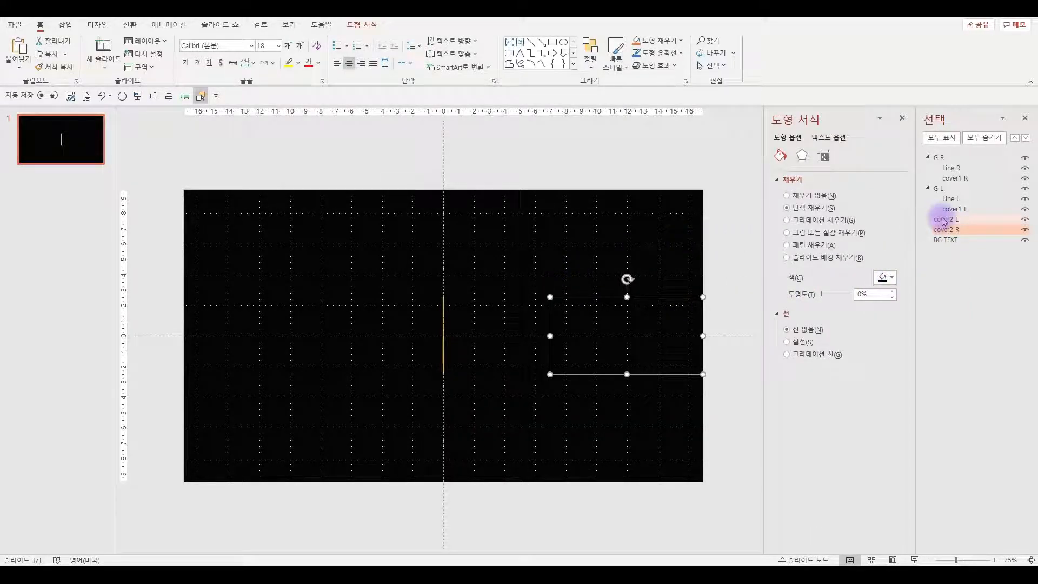
{"action": "left_click", "coordinate": [943, 222]}
{"action": "left_click", "coordinate": [641, 145]}
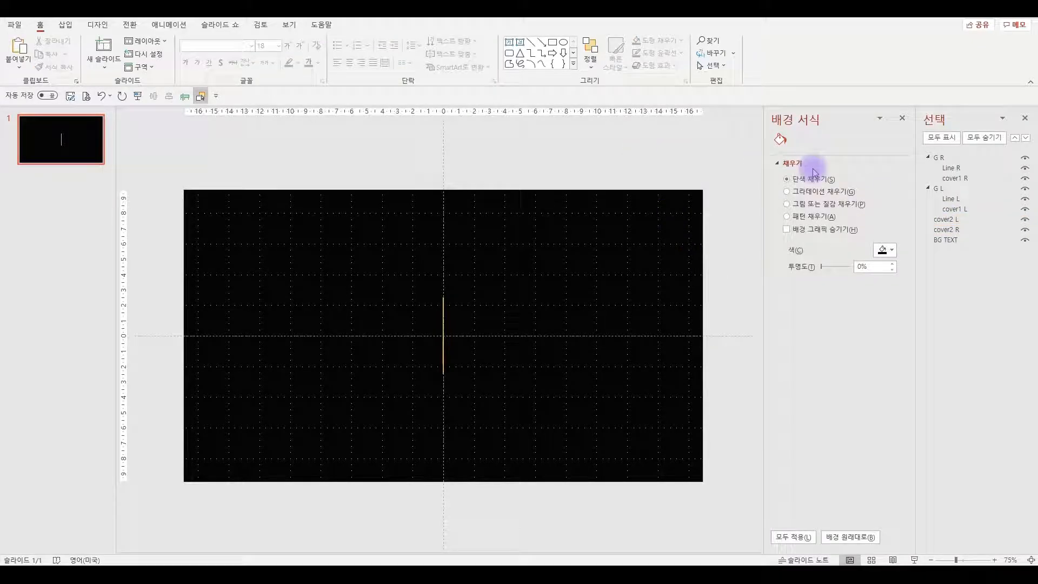
Add a text box reading "MAMAMOO" just above the slide
{"action": "left_click", "coordinate": [510, 45]}
{"action": "left_click", "coordinate": [378, 165]}
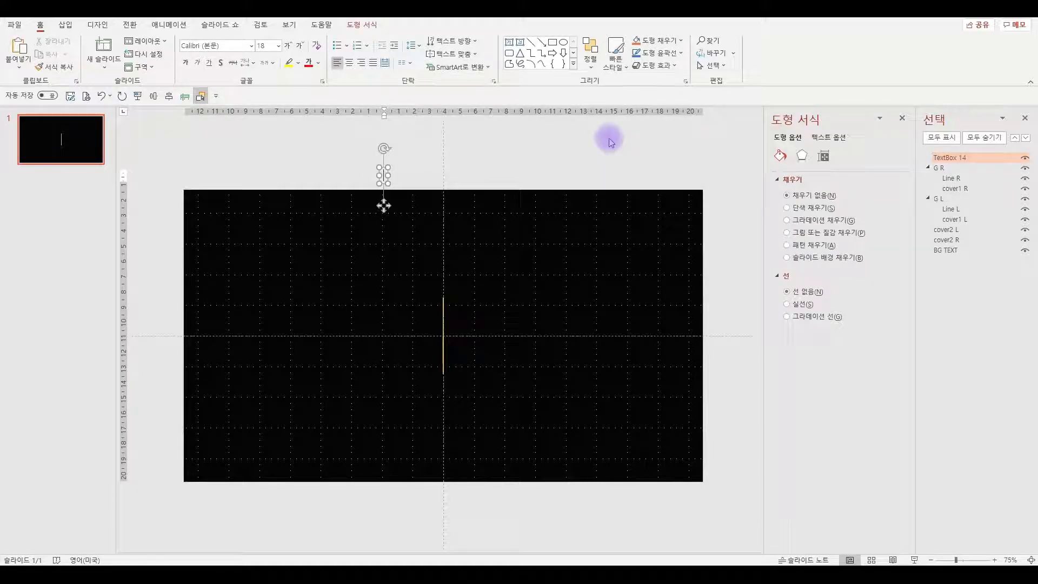
{"action": "type", "text": "MAMAMOO"}
Centre the MAMAMOO text horizontally and align it to the middle of its text box
{"action": "left_click_drag", "start_coordinate": [347, 138], "coordinate": [508, 203]}
{"action": "left_click", "coordinate": [341, 66]}
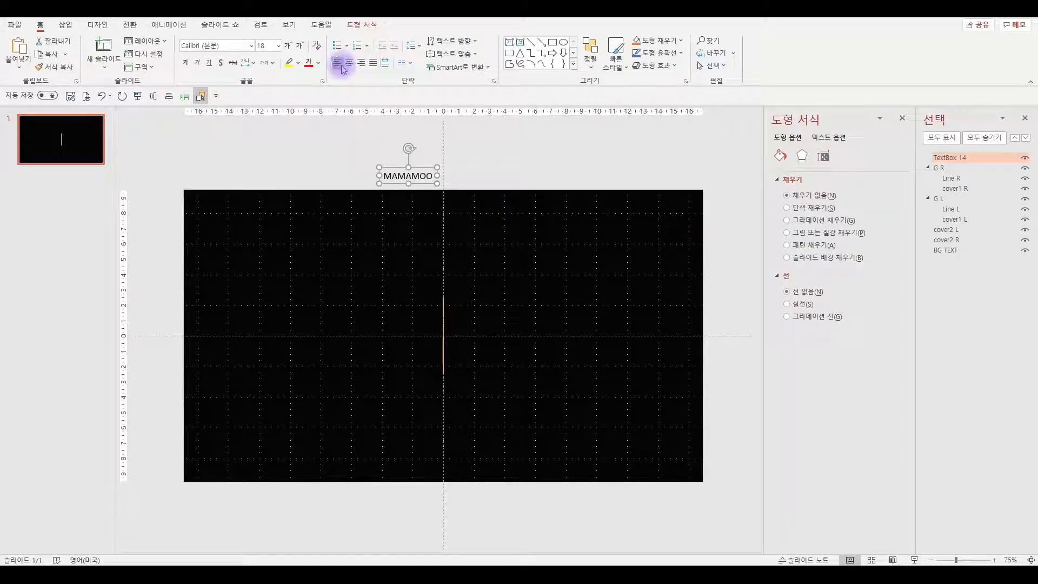
{"action": "left_click", "coordinate": [349, 65]}
{"action": "left_click", "coordinate": [451, 54]}
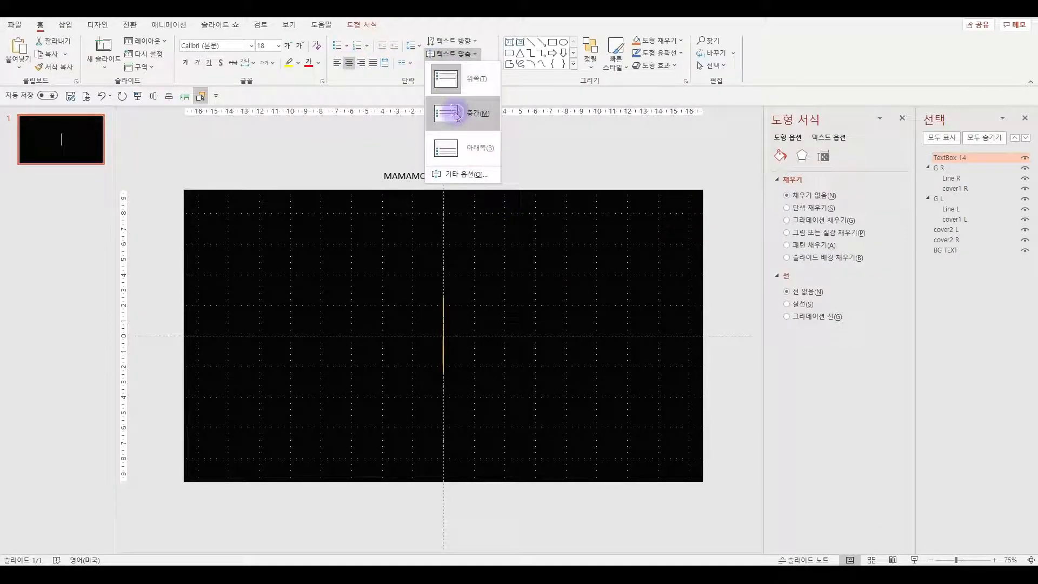
{"action": "left_click", "coordinate": [473, 113]}
Give the MAMAMOO text the gold theme colour and a font size of 50
{"action": "left_click", "coordinate": [318, 63]}
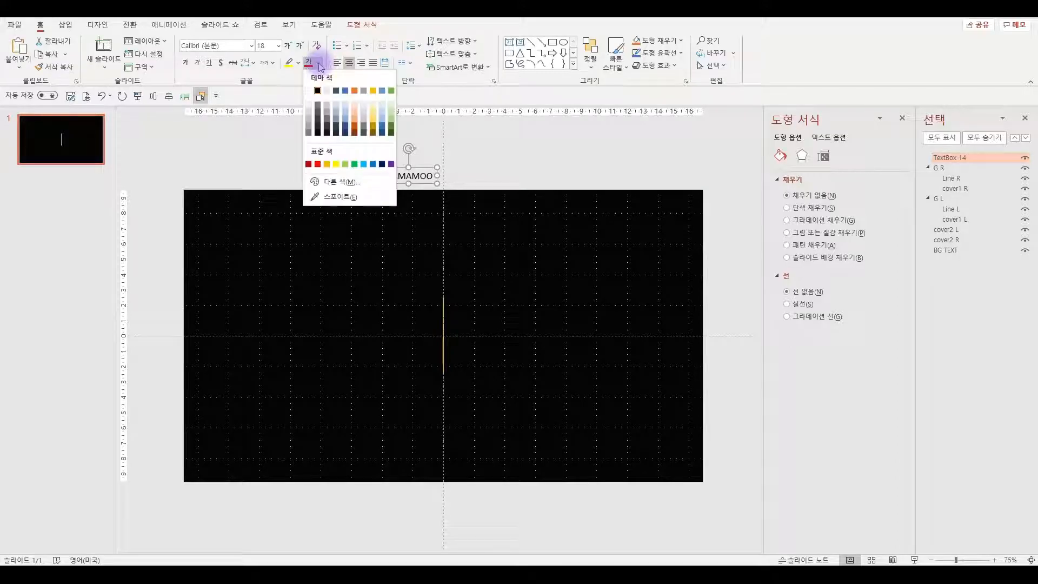
{"action": "left_click", "coordinate": [372, 91]}
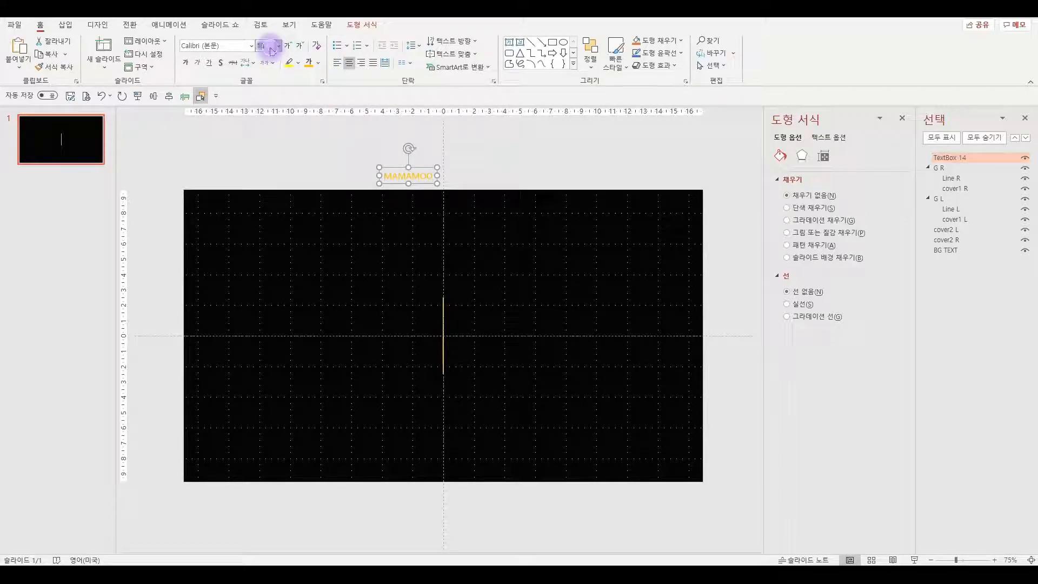
{"action": "type", "text": "50"}
{"action": "key", "text": "Return"}
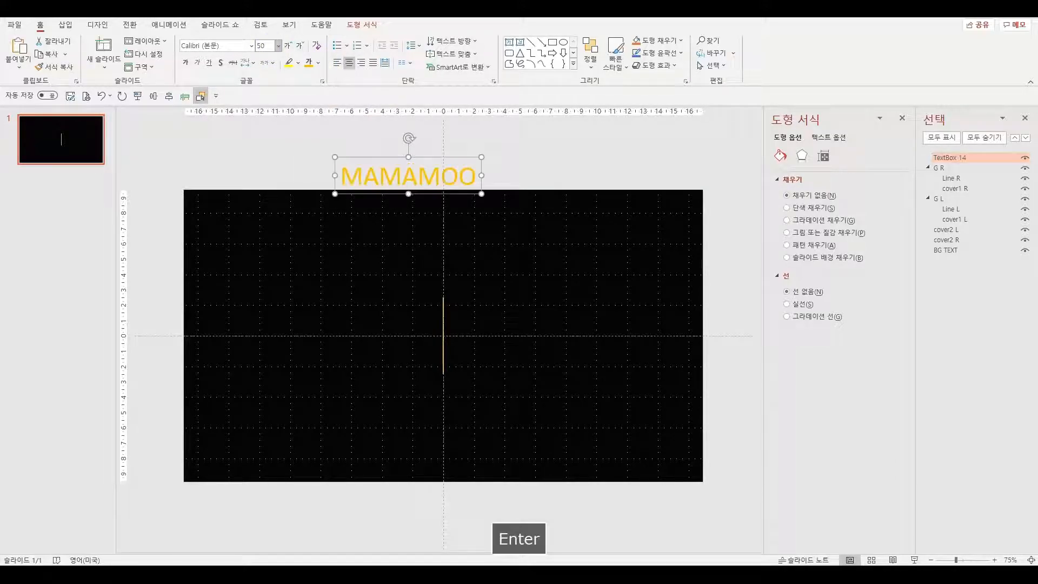
Change the MAMAMOO text's font to Monoton
{"action": "left_click", "coordinate": [250, 48]}
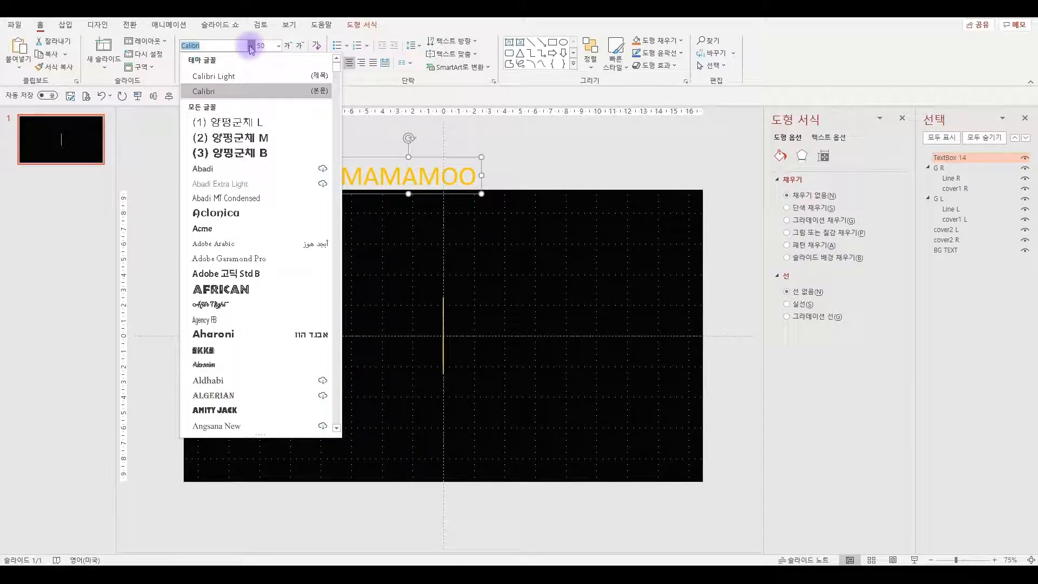
{"action": "type", "text": "monot"}
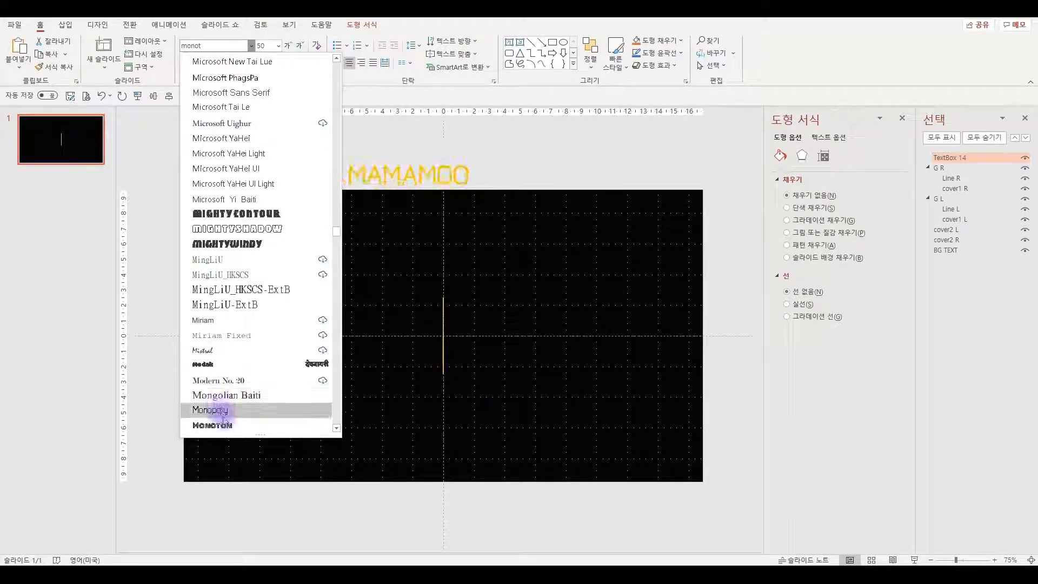
{"action": "left_click", "coordinate": [225, 425]}
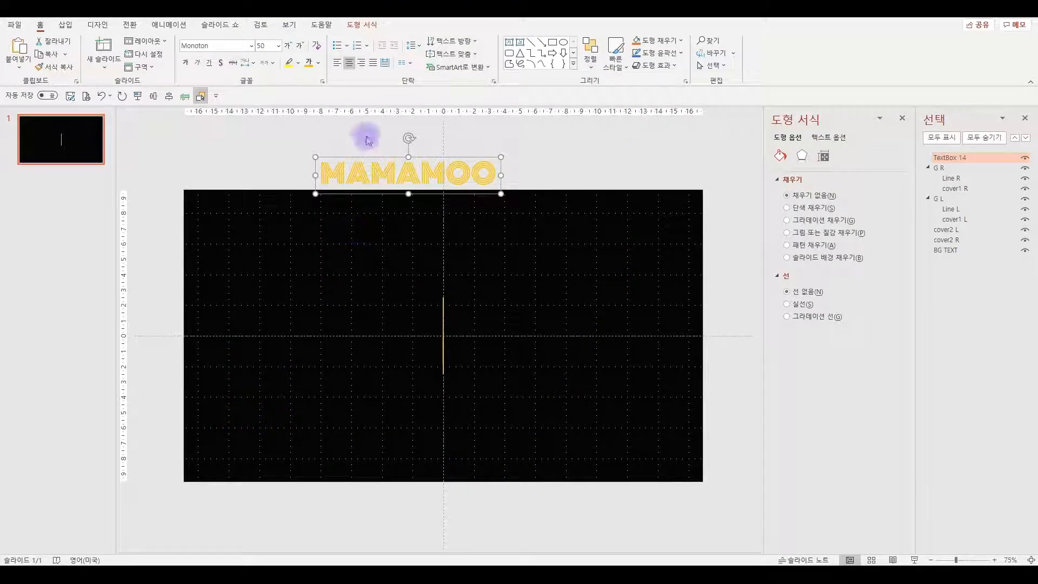
Centre the MAMAMOO text box on the slide and order it between cover2 R and BG TEXT
{"action": "left_click", "coordinate": [154, 96]}
{"action": "left_click", "coordinate": [169, 96]}
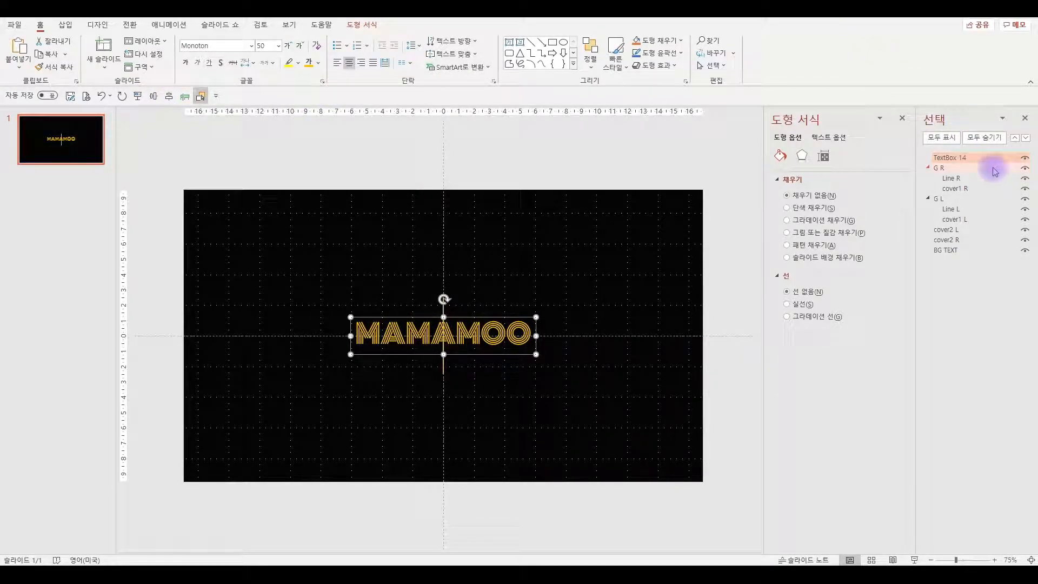
{"action": "left_click_drag", "start_coordinate": [982, 157], "coordinate": [985, 242]}
Hide groups G R and G L and nudge the MAMAMOO text down to the vertical centre of the blue background
{"action": "left_click", "coordinate": [1025, 161]}
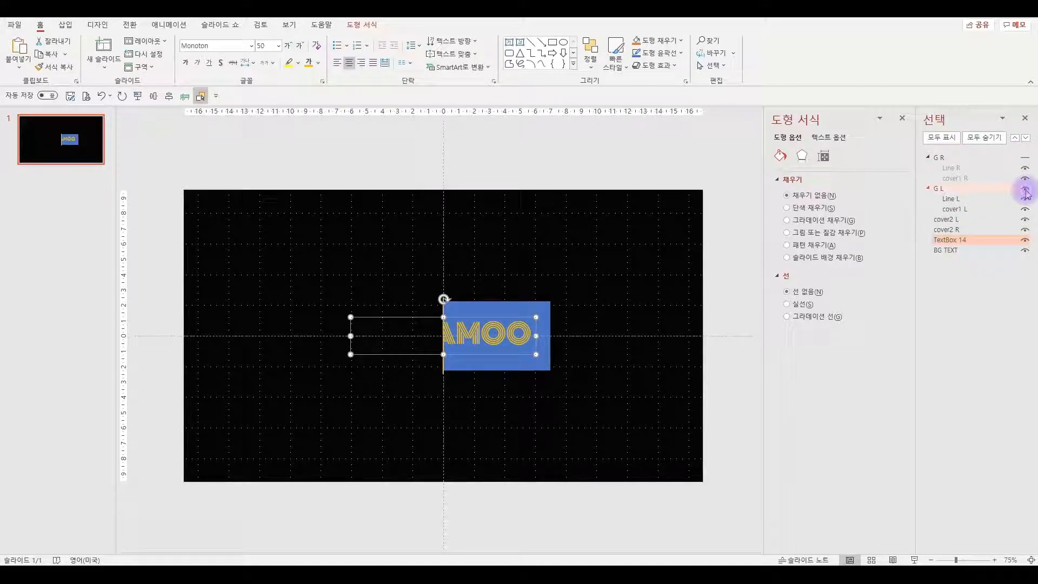
{"action": "left_click", "coordinate": [1025, 190]}
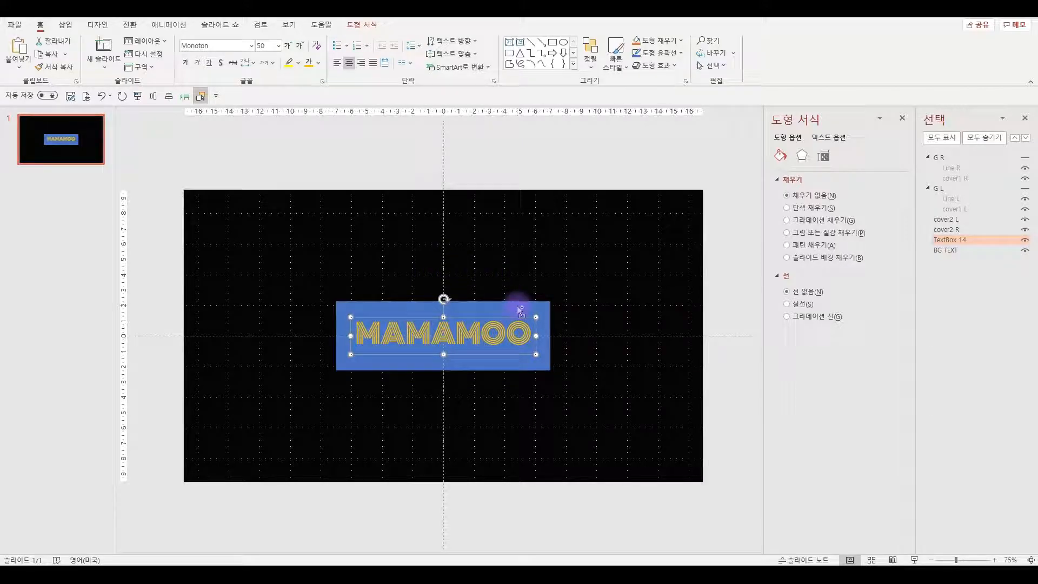
{"action": "scroll", "coordinate": [519, 309], "scroll_direction": "up", "scroll_amount": 10}
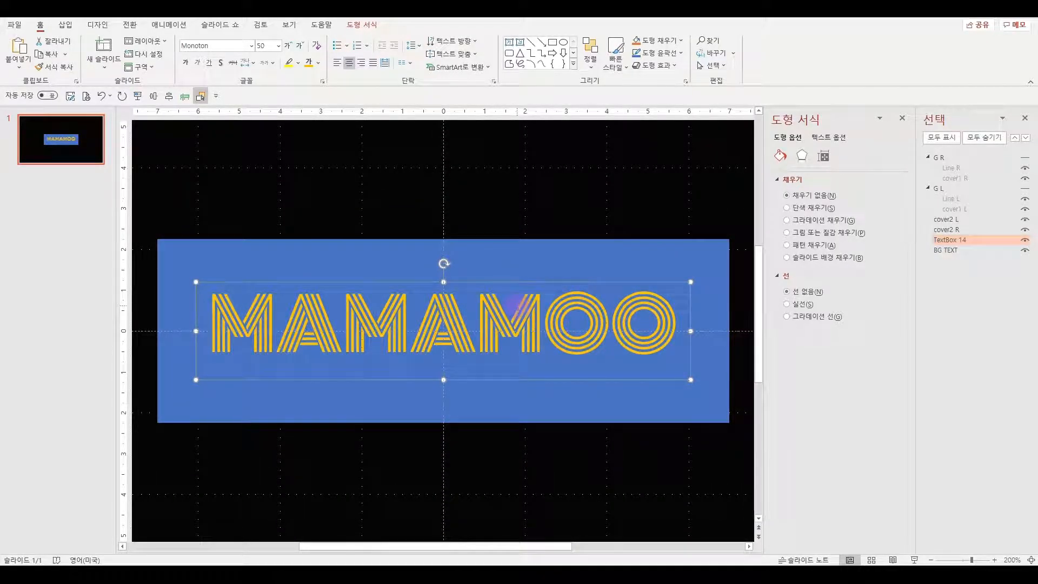
{"action": "scroll", "coordinate": [518, 306], "scroll_direction": "up", "scroll_amount": 8}
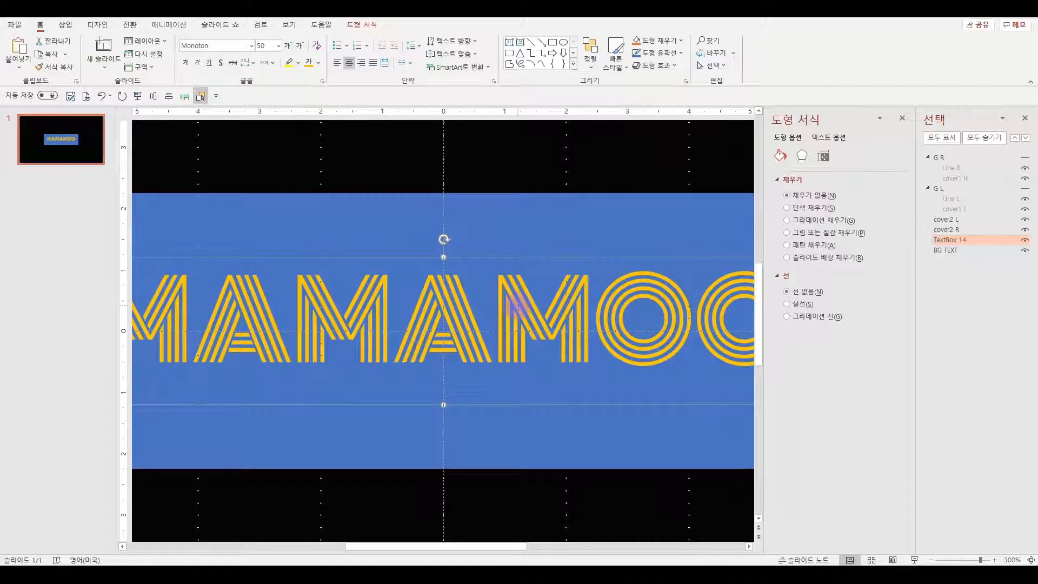
{"action": "key", "text": "Down"}
{"action": "key", "text": "Down"}
{"action": "key", "text": "Down"}
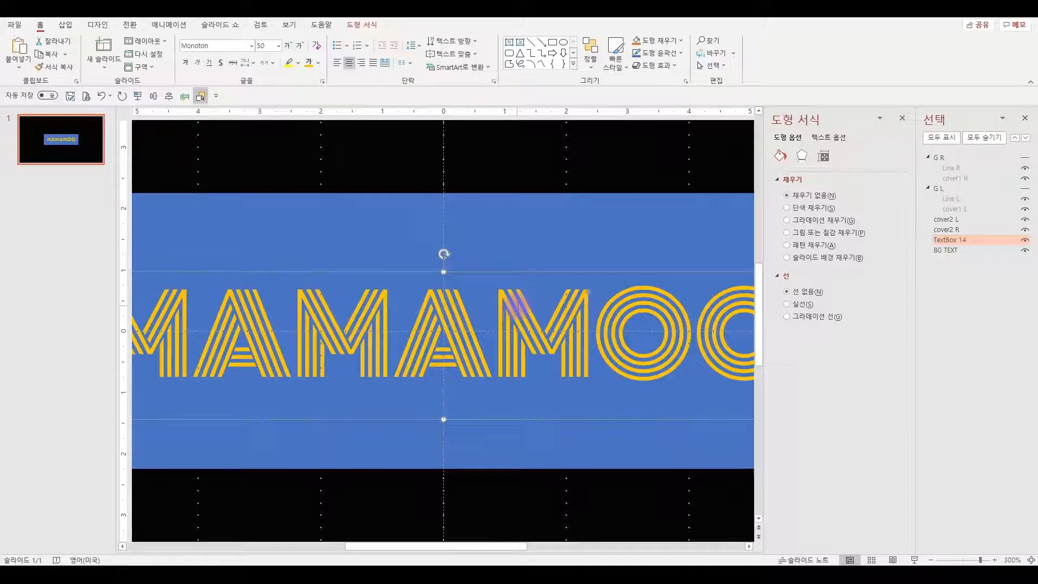
{"action": "key", "text": "Up"}
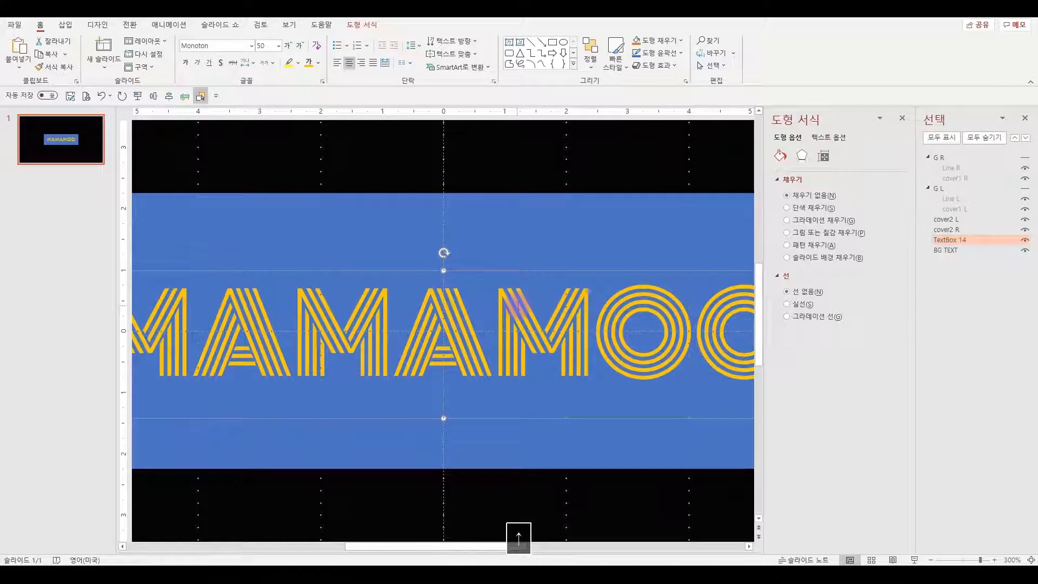
{"action": "key", "text": "Up"}
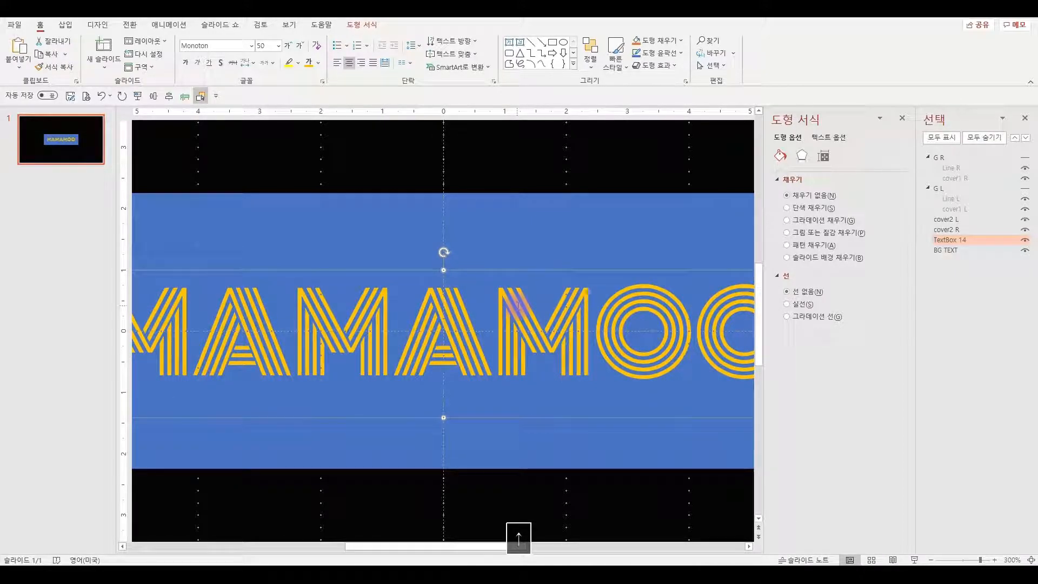
{"action": "scroll", "coordinate": [518, 306], "scroll_direction": "down", "scroll_amount": 5}
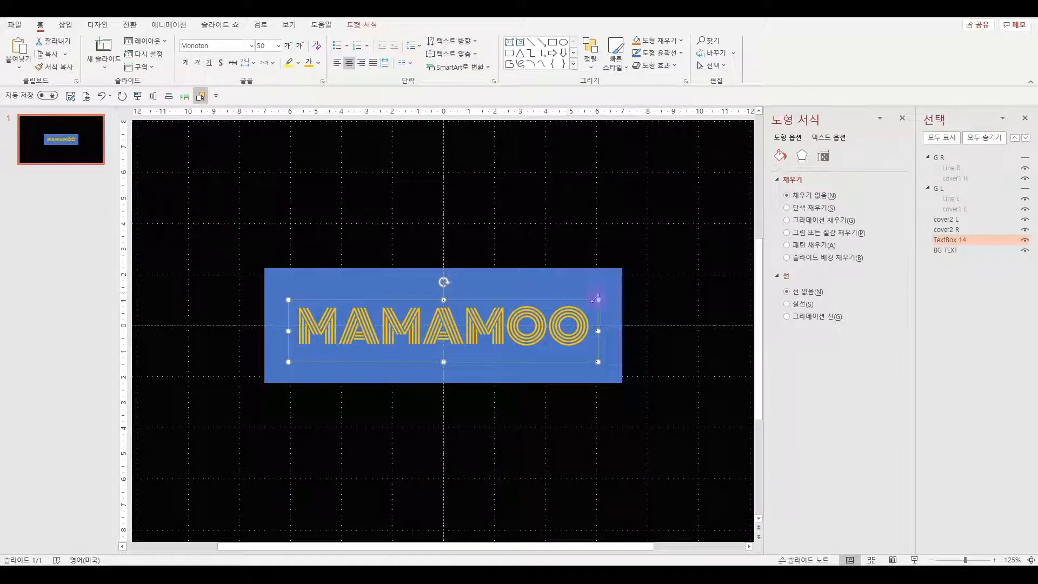
{"action": "scroll", "coordinate": [584, 292], "scroll_direction": "down", "scroll_amount": 3}
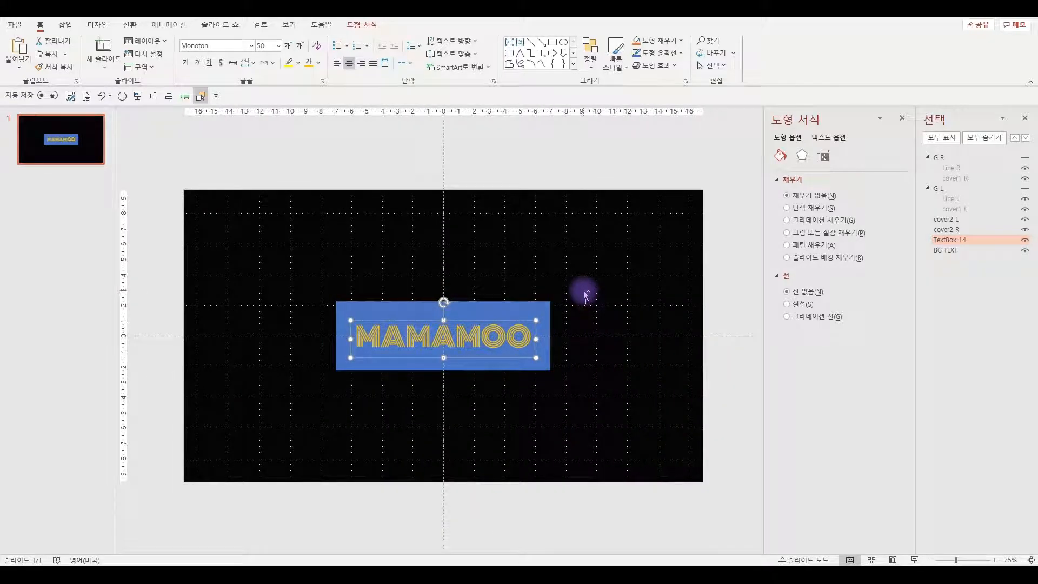
Fill the BG TEXT rectangle with white at 50% transparency
{"action": "left_click", "coordinate": [953, 252]}
{"action": "left_click", "coordinate": [886, 278]}
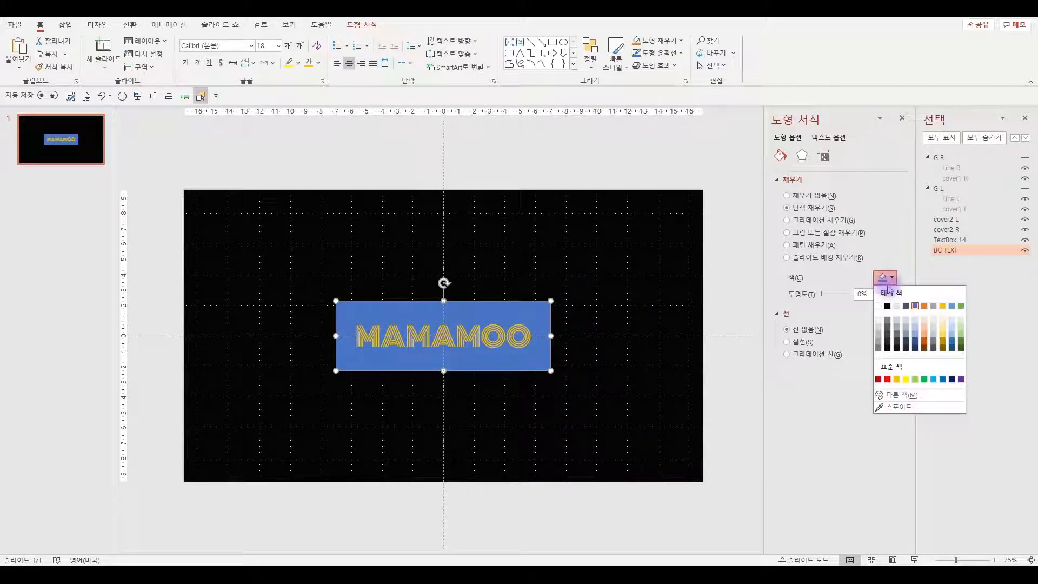
{"action": "left_click", "coordinate": [879, 306]}
{"action": "left_click_drag", "start_coordinate": [821, 297], "coordinate": [835, 294]}
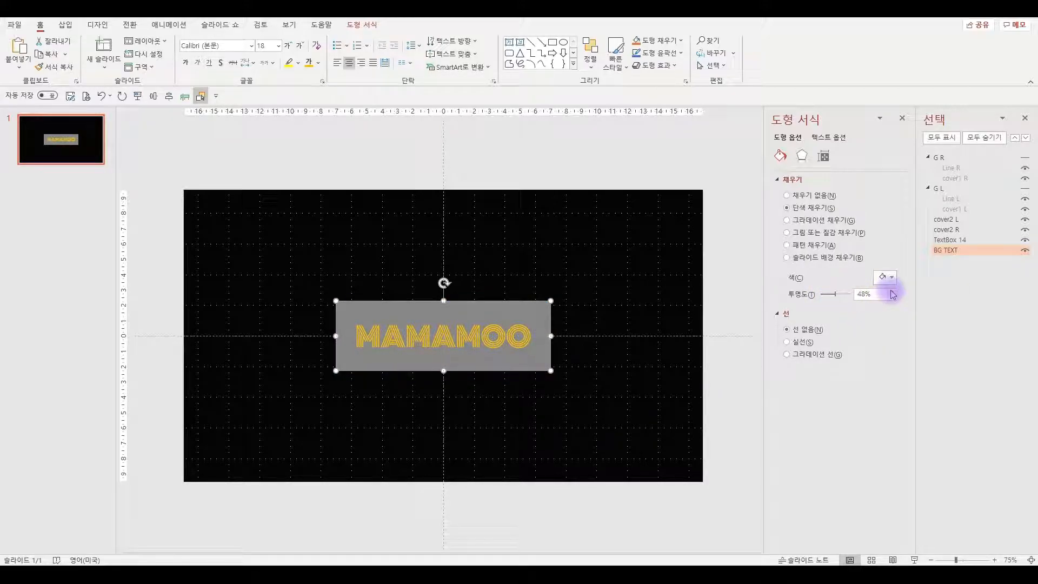
{"action": "left_click", "coordinate": [704, 137]}
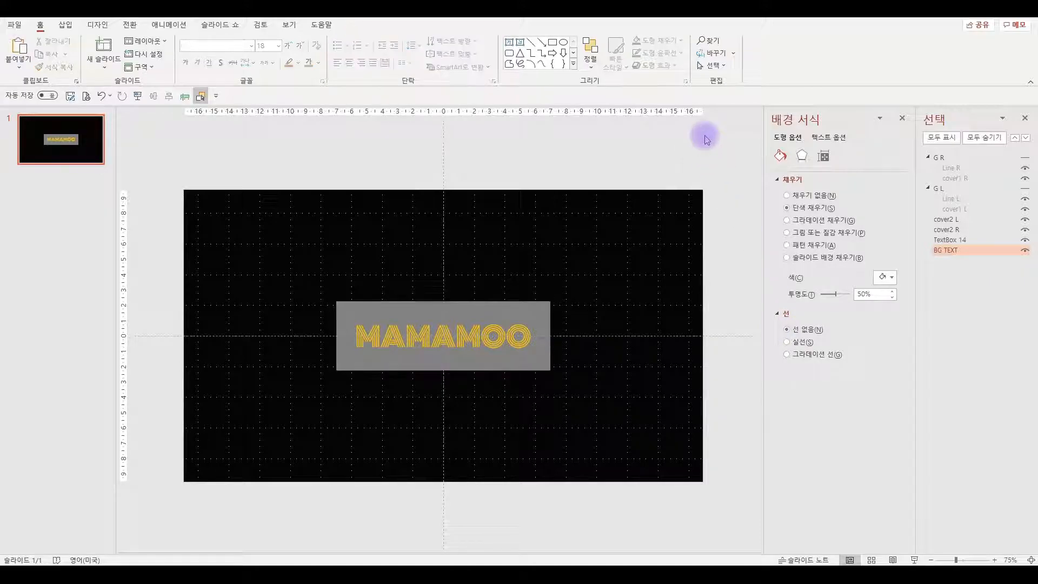
Show all hidden objects and apply a Split entrance animation with the Horizontal Out direction to groups G R and G L
{"action": "left_click", "coordinate": [940, 138]}
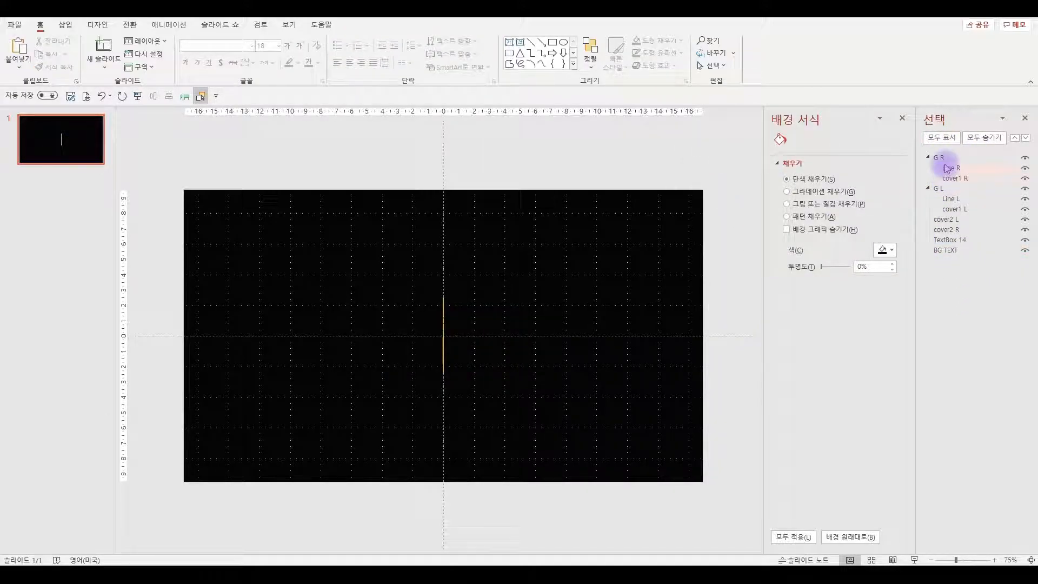
{"action": "left_click", "coordinate": [946, 159]}
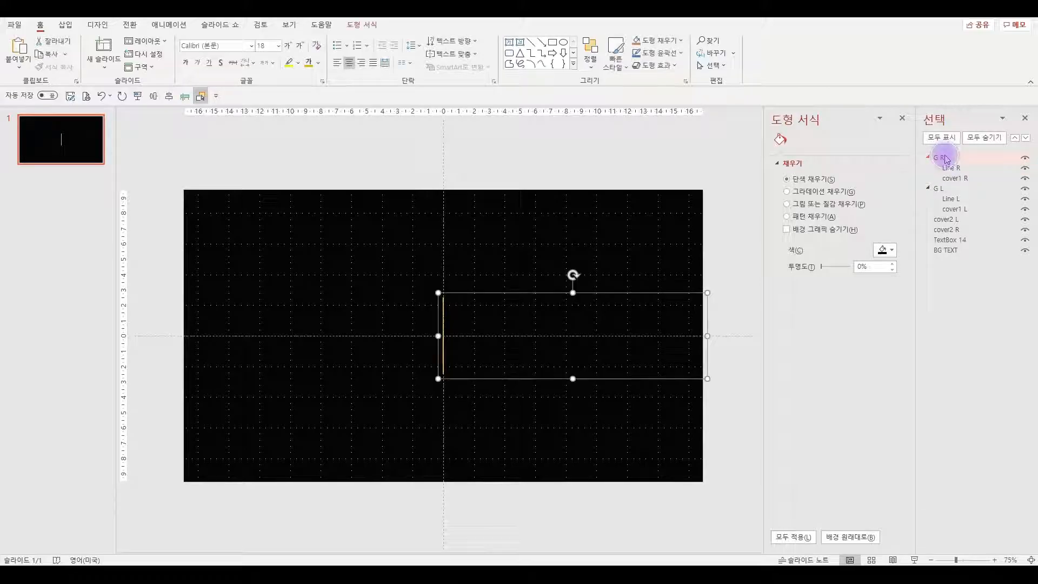
{"action": "left_click", "coordinate": [952, 193], "text": "ctrl"}
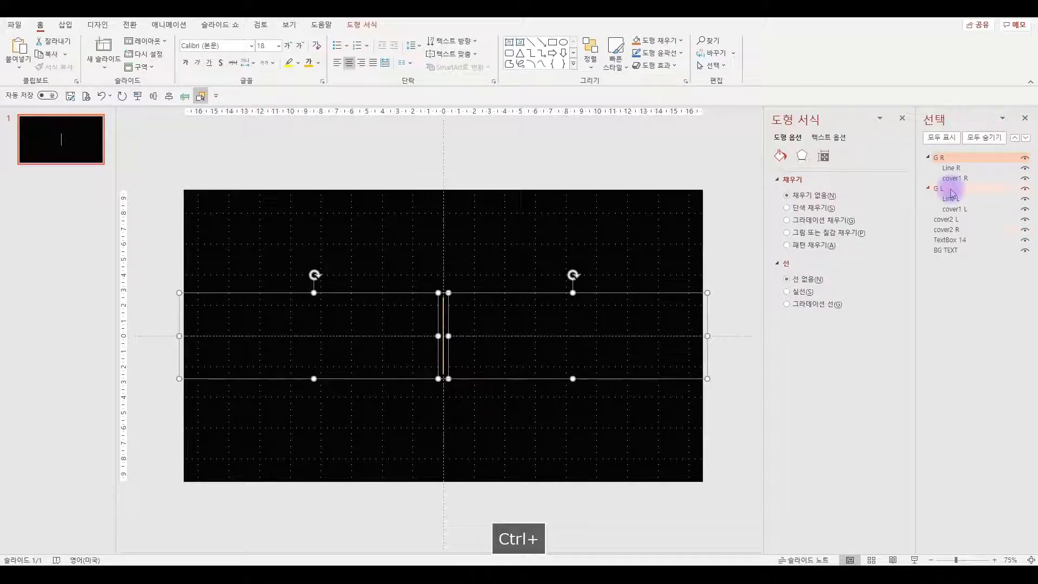
{"action": "left_click", "coordinate": [177, 31]}
{"action": "left_click", "coordinate": [200, 96]}
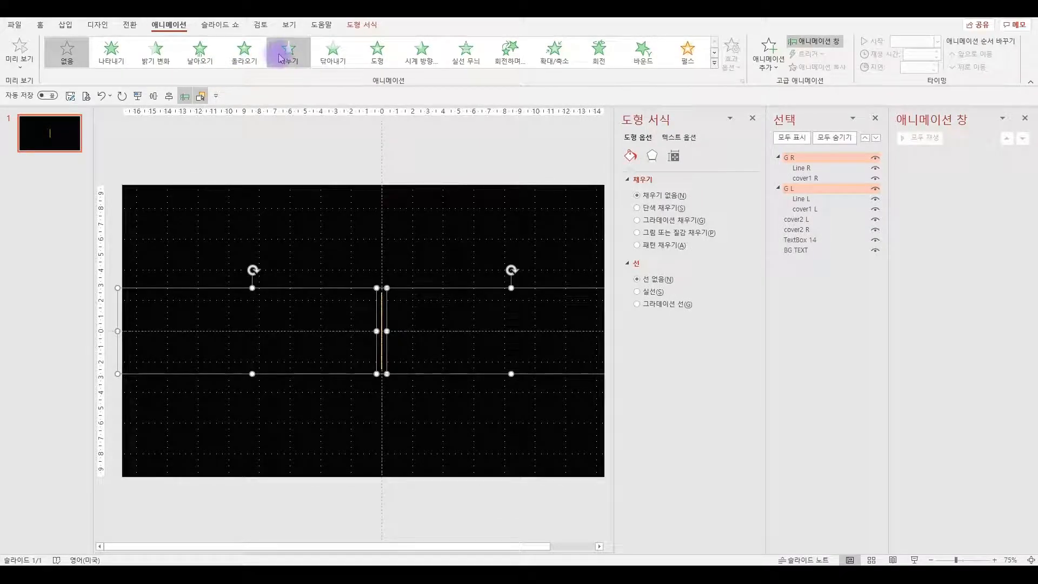
{"action": "left_click", "coordinate": [281, 54]}
{"action": "left_click", "coordinate": [741, 68]}
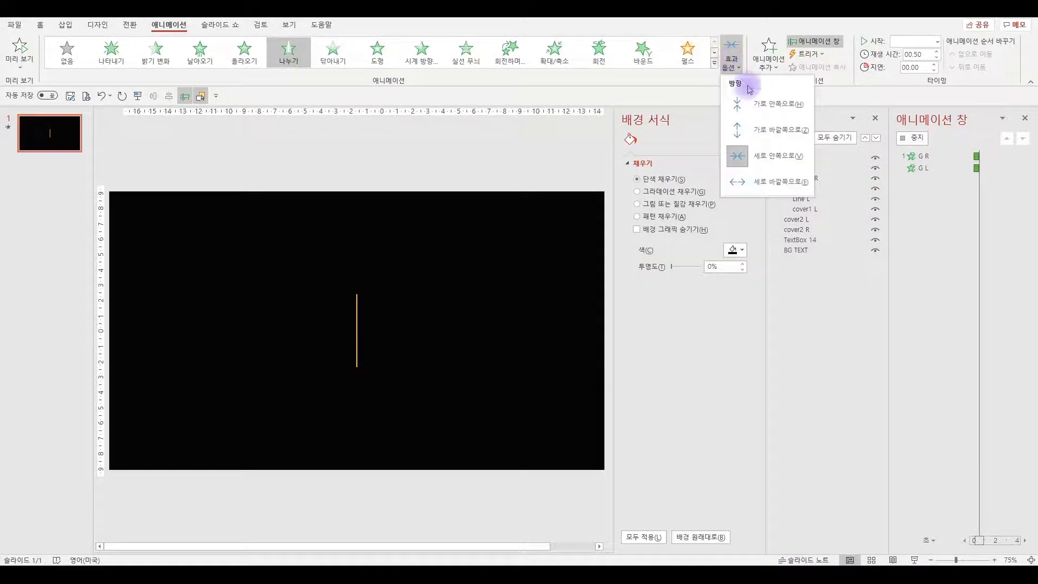
{"action": "left_click", "coordinate": [768, 130]}
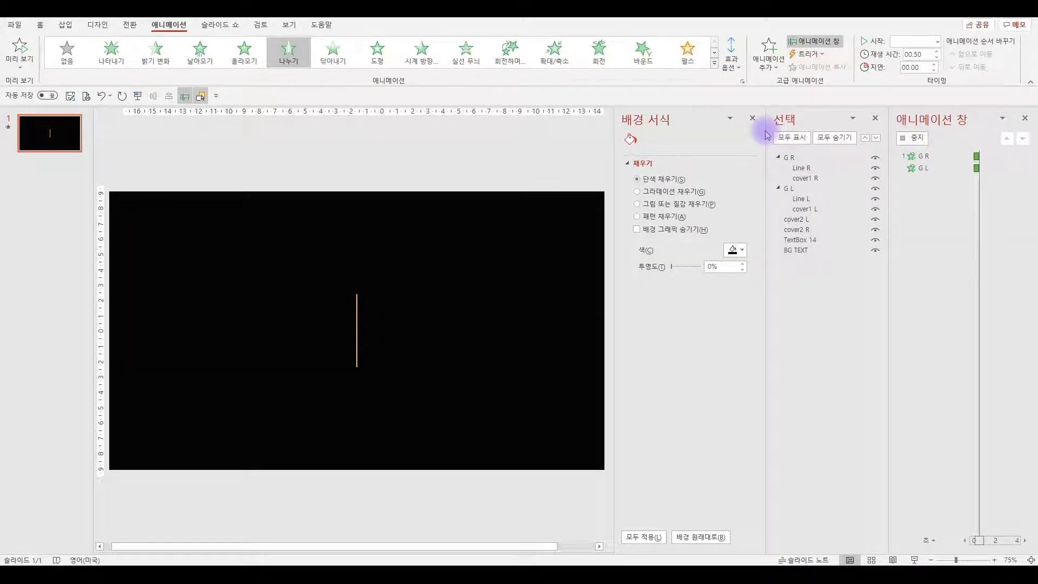
Set the G R group's Split animation to start With Previous
{"action": "left_click", "coordinate": [913, 156]}
{"action": "right_click", "coordinate": [912, 161]}
{"action": "left_click", "coordinate": [957, 181]}
Add an Appear animation to the MAMAMOO text box and BG TEXT, and set both to start With Previous
{"action": "left_click", "coordinate": [810, 240]}
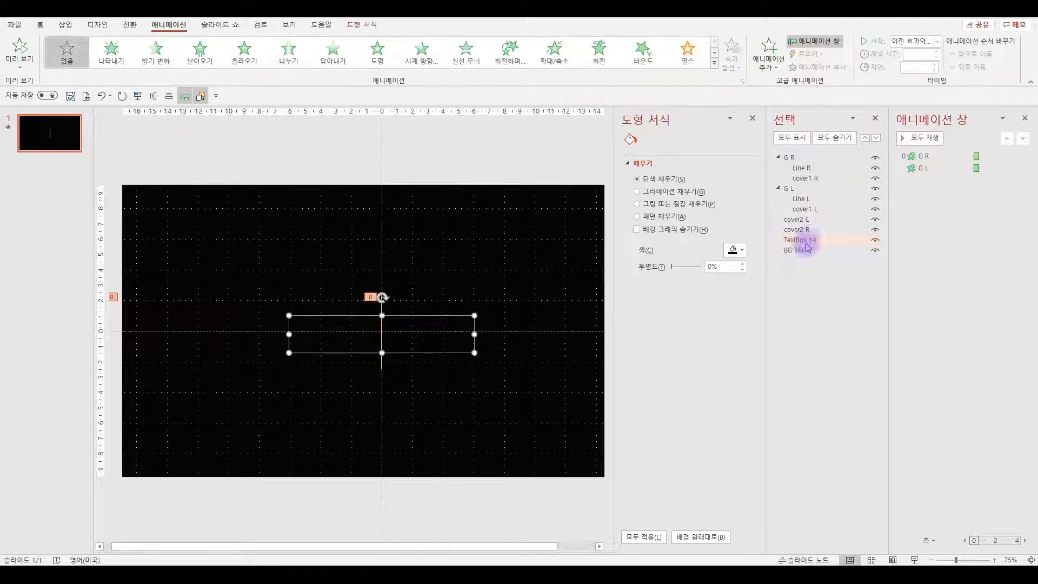
{"action": "left_click", "coordinate": [796, 250], "text": "ctrl"}
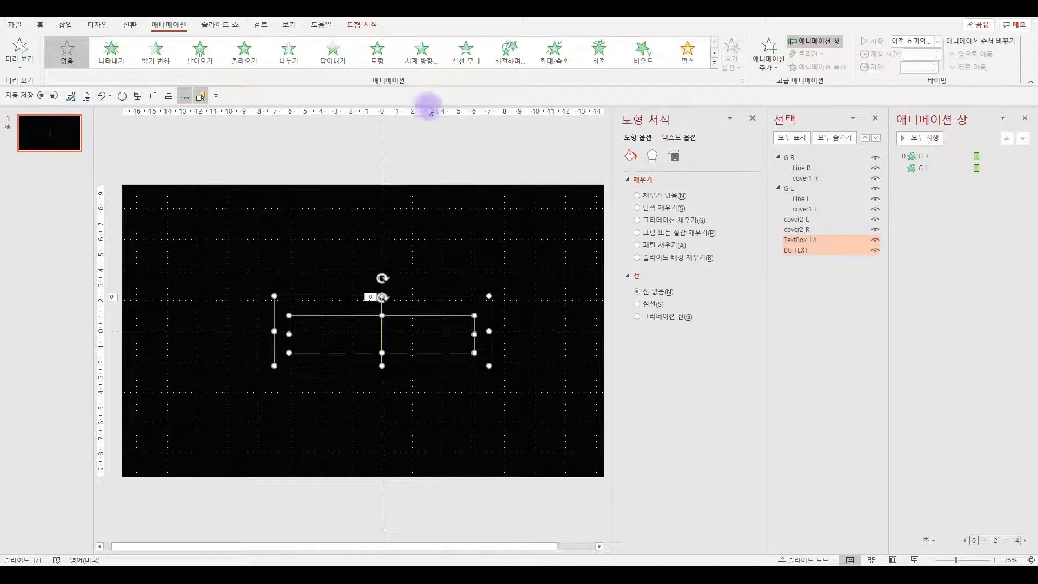
{"action": "left_click", "coordinate": [111, 51]}
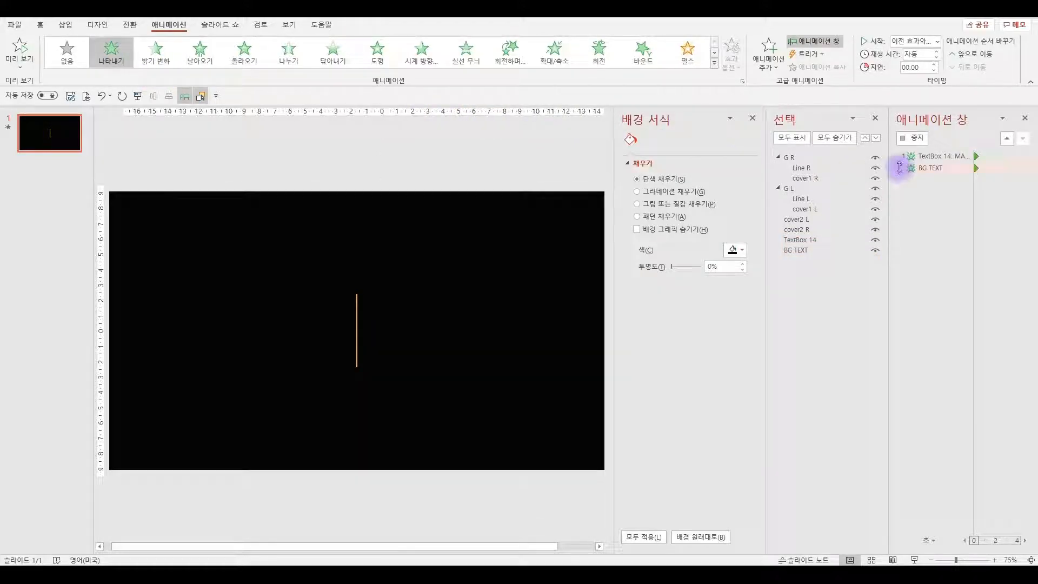
{"action": "right_click", "coordinate": [929, 182]}
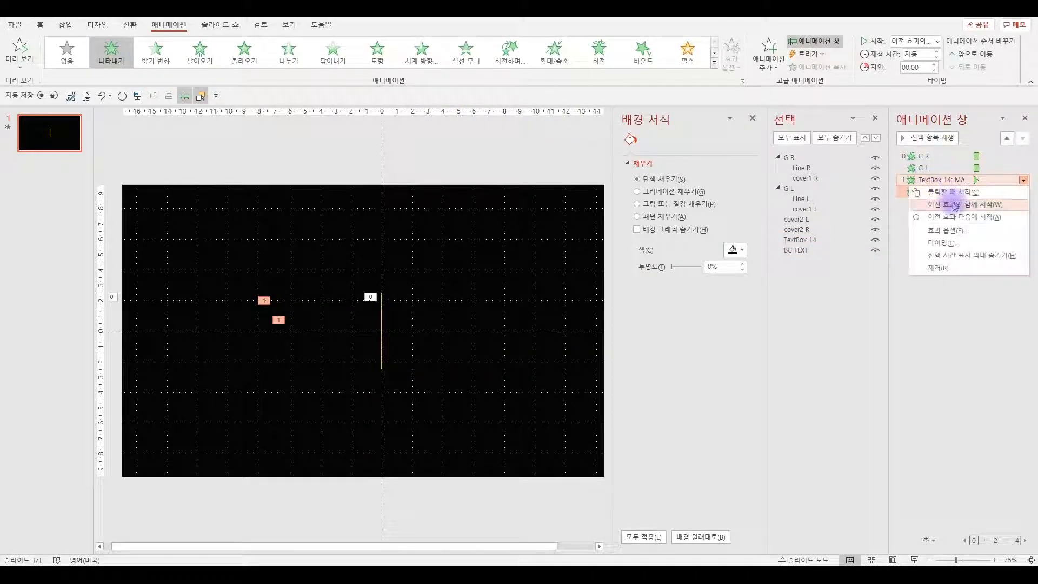
{"action": "left_click", "coordinate": [953, 205]}
Add a Line motion path animation to both the G R and G L groups
{"action": "left_click", "coordinate": [791, 159]}
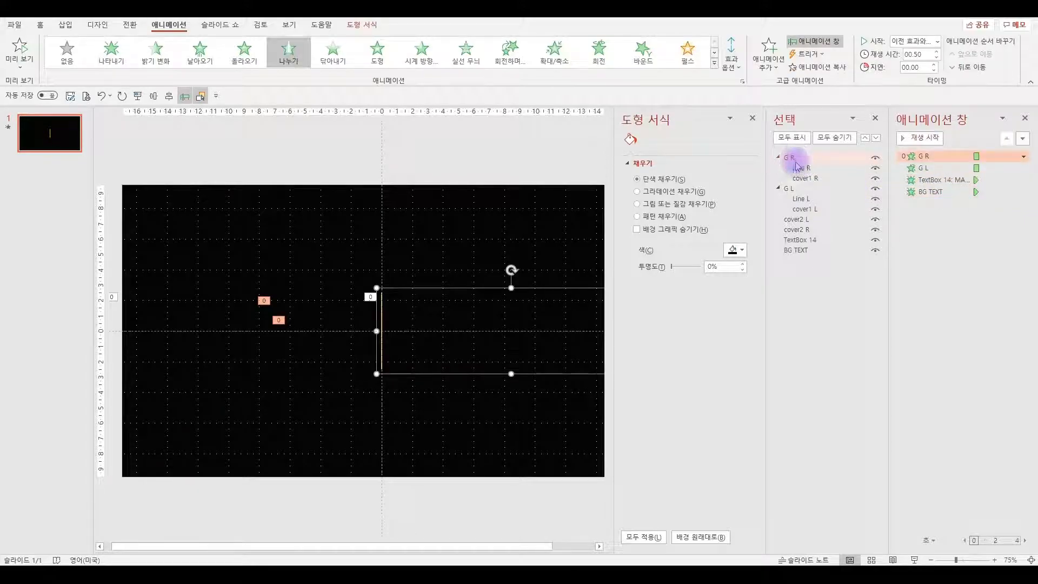
{"action": "left_click", "coordinate": [795, 190], "text": "ctrl"}
{"action": "left_click", "coordinate": [769, 69]}
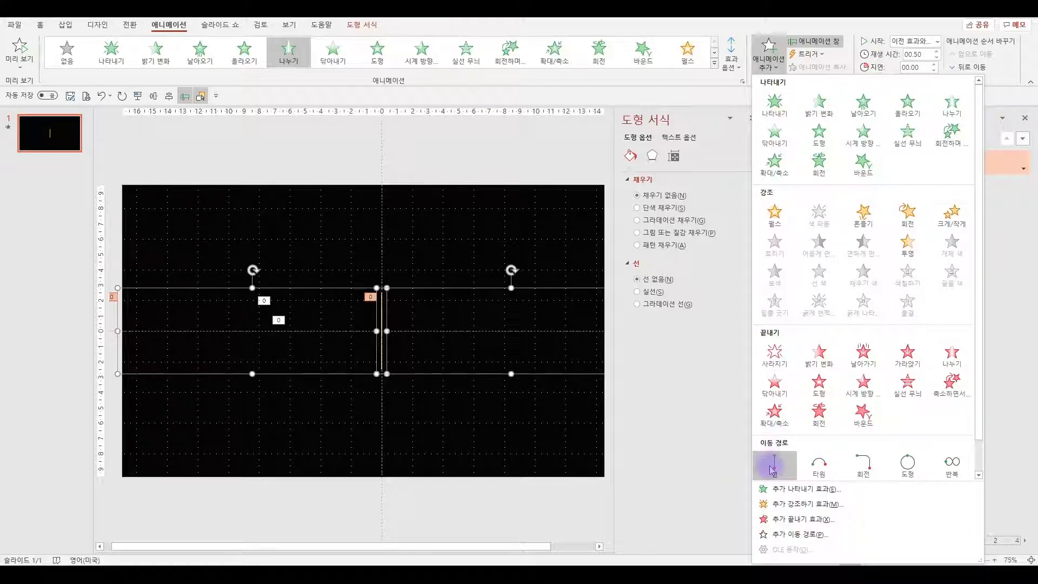
{"action": "left_click", "coordinate": [774, 465]}
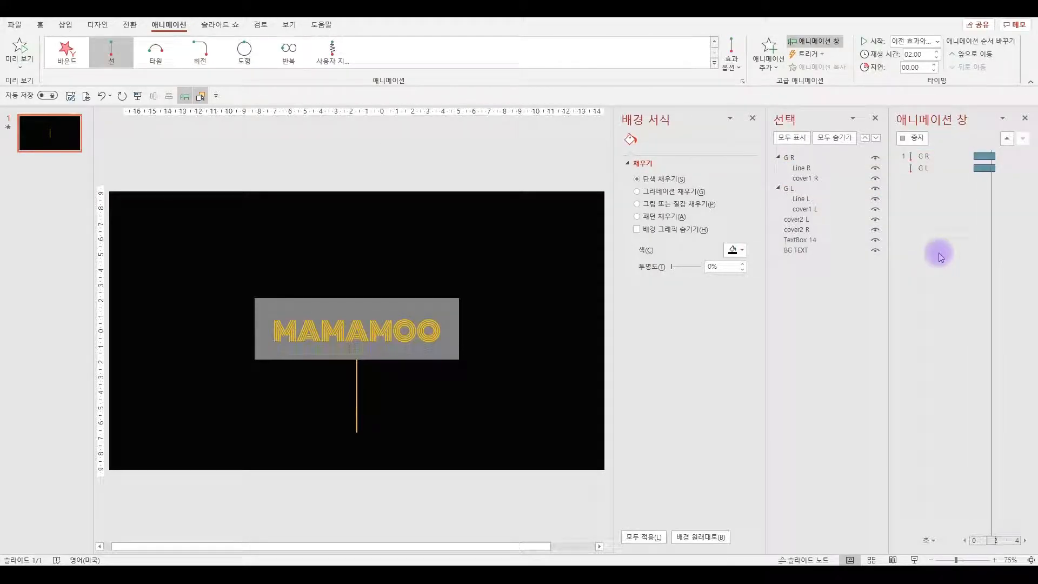
Start both motion paths With Previous, and give them and the MAMAMOO text and BG TEXT Appear effects a 0.5-second delay
{"action": "left_click", "coordinate": [921, 204]}
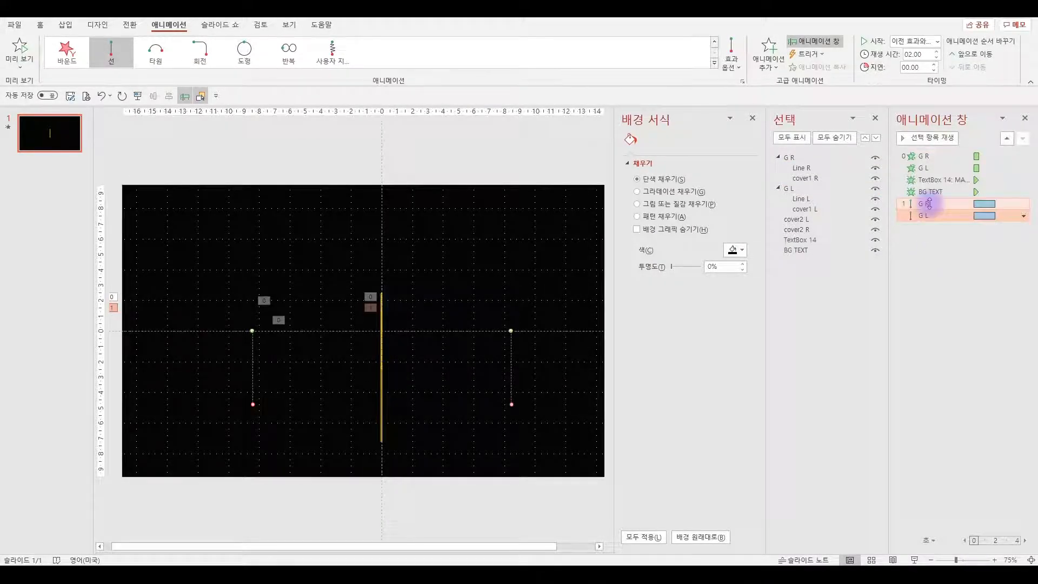
{"action": "right_click", "coordinate": [921, 204]}
{"action": "left_click", "coordinate": [937, 228]}
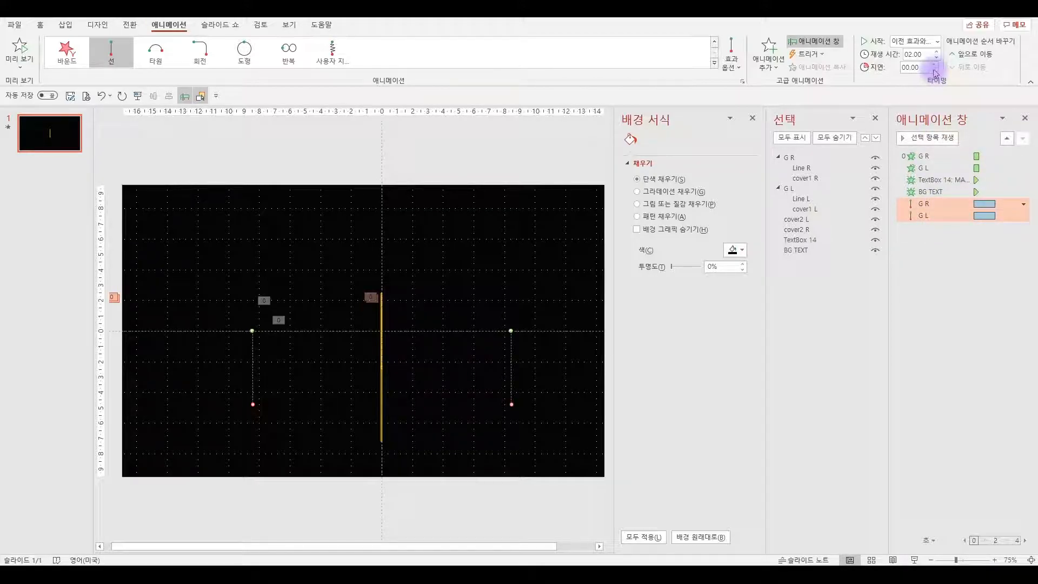
{"action": "left_click", "coordinate": [941, 180]}
{"action": "left_click", "coordinate": [941, 192], "text": "ctrl"}
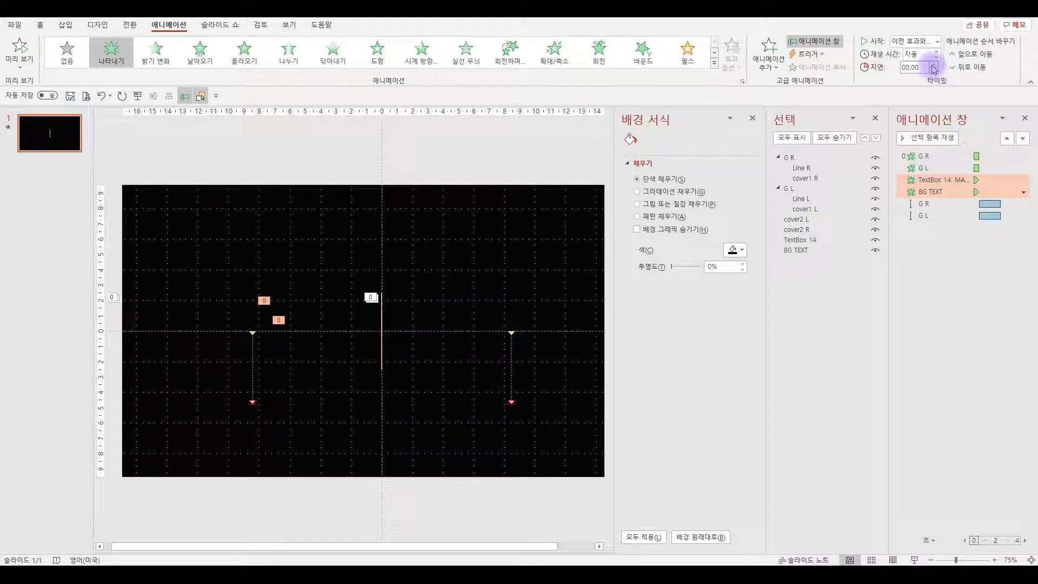
Set the motion path direction to Left for group G L and to Right for group G R
{"action": "left_click", "coordinate": [949, 204]}
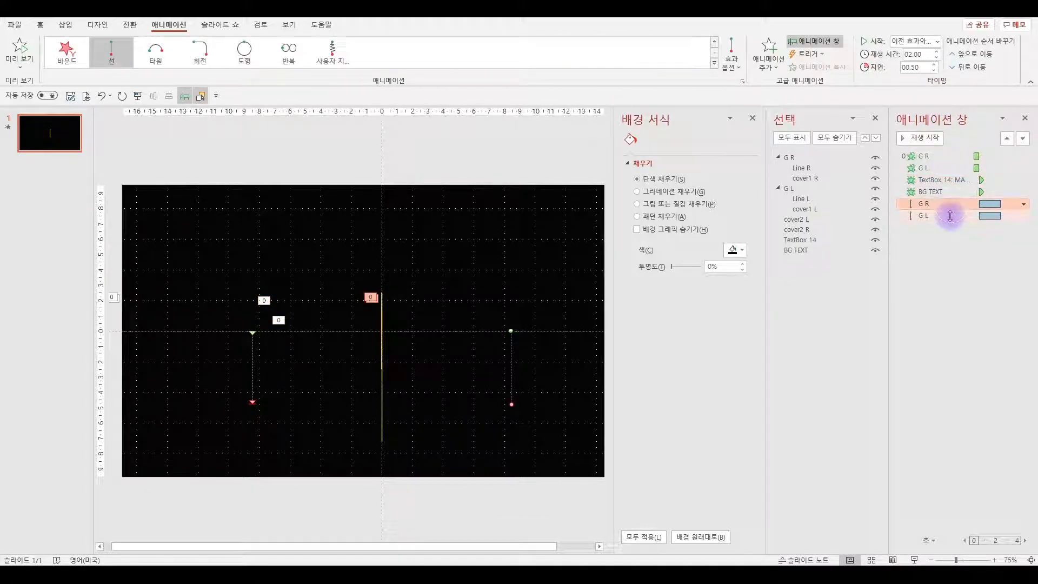
{"action": "left_click", "coordinate": [950, 216], "text": "ctrl"}
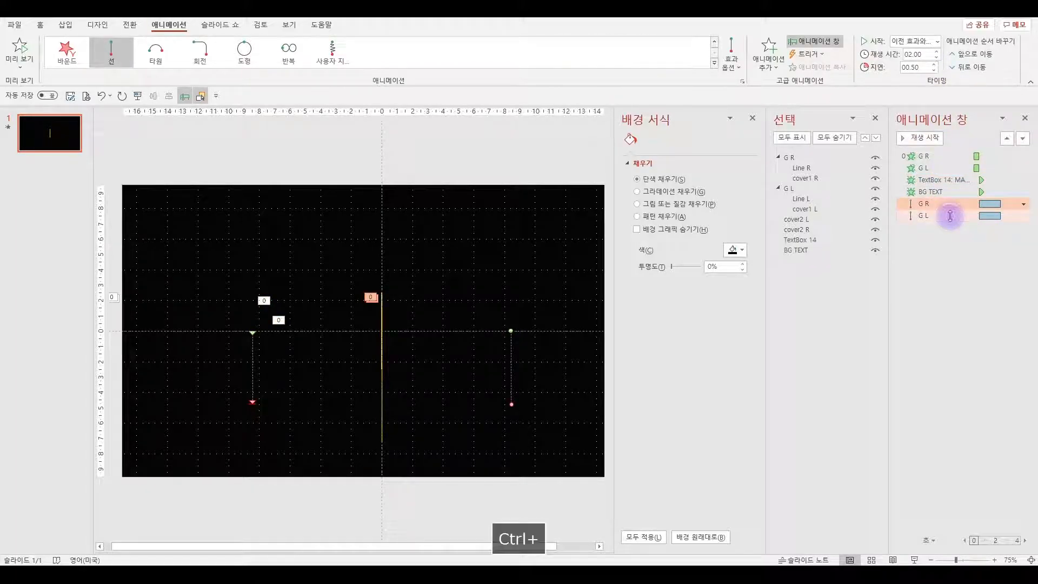
{"action": "left_click", "coordinate": [744, 76]}
{"action": "left_click", "coordinate": [750, 128]}
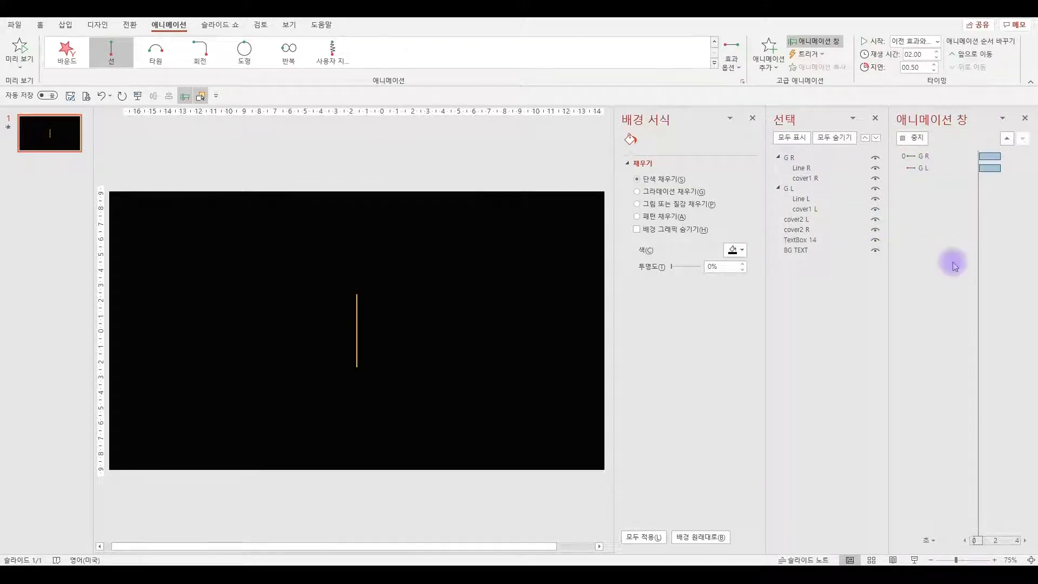
{"action": "left_click", "coordinate": [932, 215]}
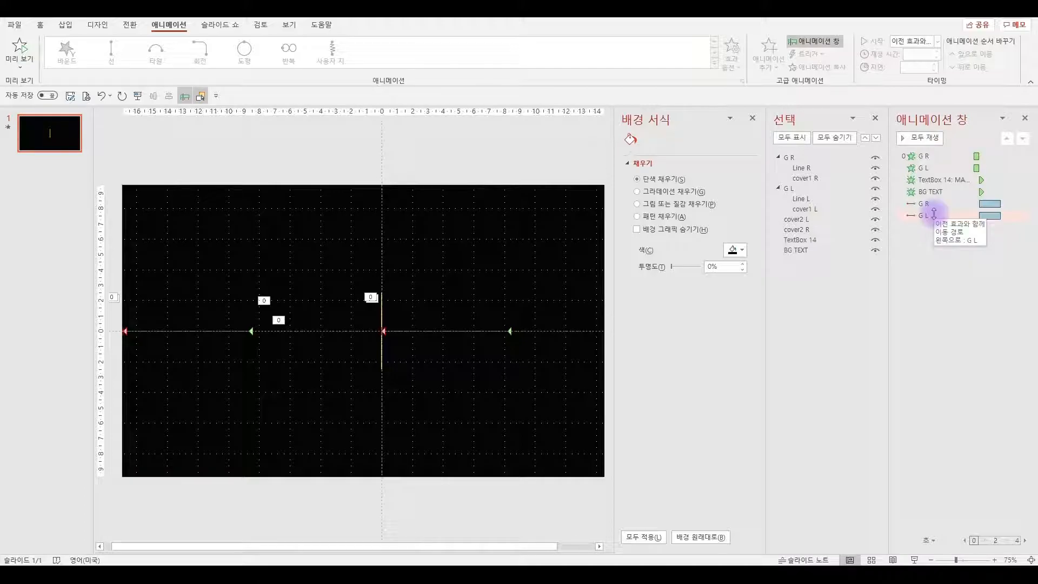
{"action": "left_click", "coordinate": [934, 204]}
{"action": "left_click", "coordinate": [730, 71]}
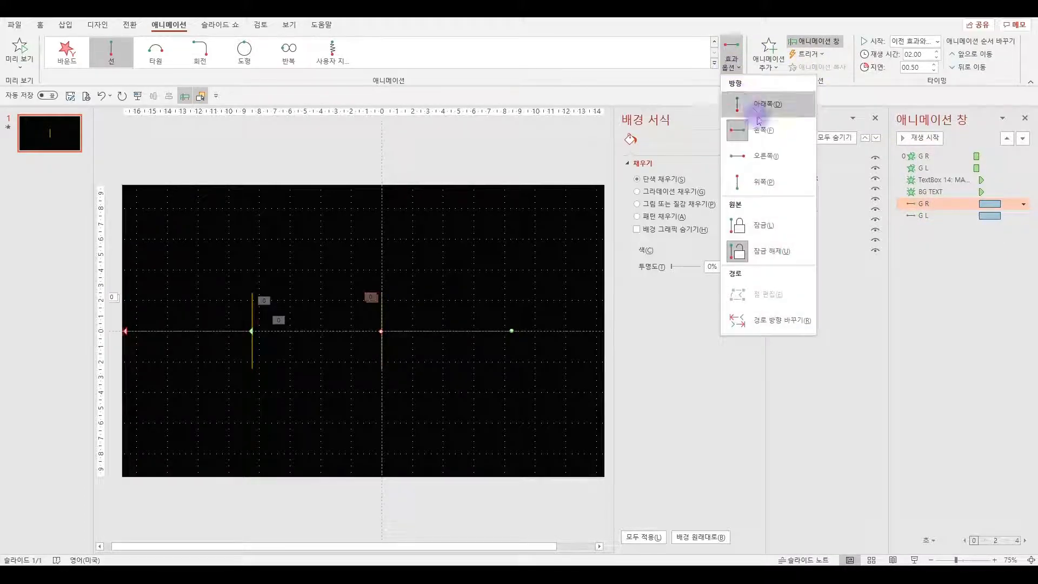
{"action": "left_click", "coordinate": [765, 156]}
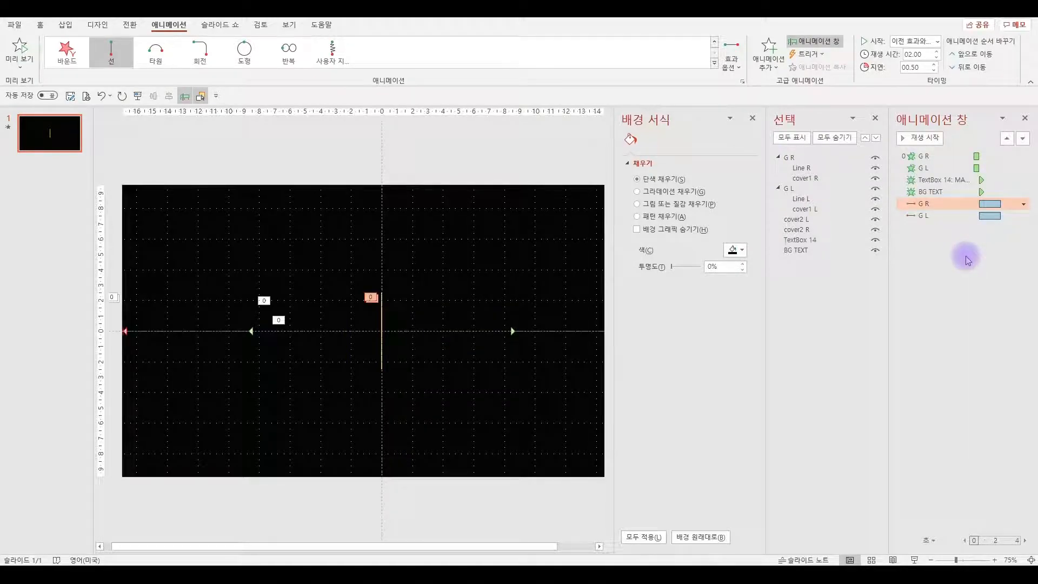
Give both motion paths a 1-second duration with a 0.8-second smooth start and a 0.2-second smooth end
{"action": "left_click", "coordinate": [942, 204]}
{"action": "left_click", "coordinate": [942, 215], "text": "ctrl"}
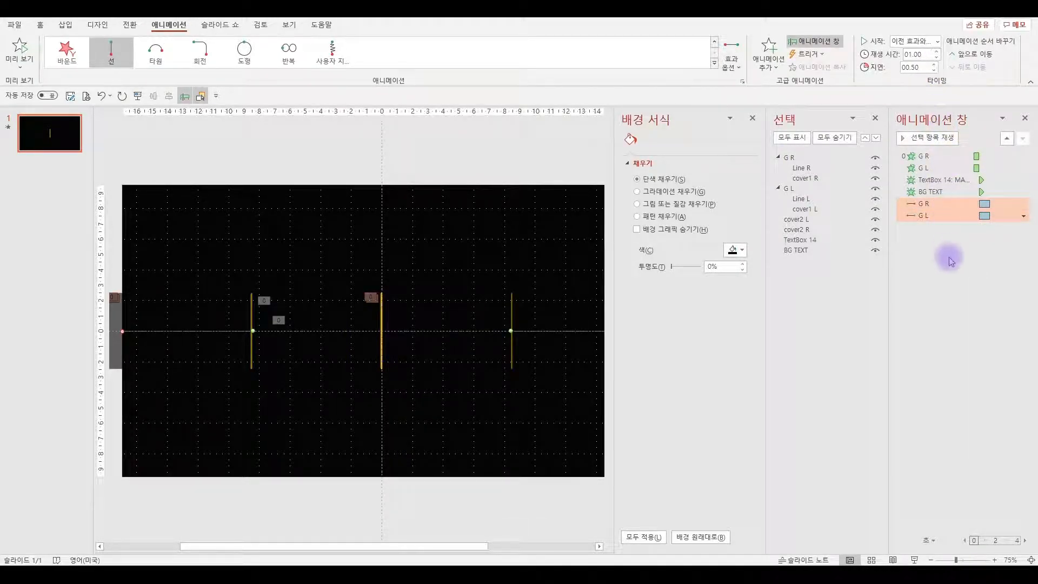
{"action": "left_click", "coordinate": [925, 204]}
{"action": "double_click", "coordinate": [938, 203]}
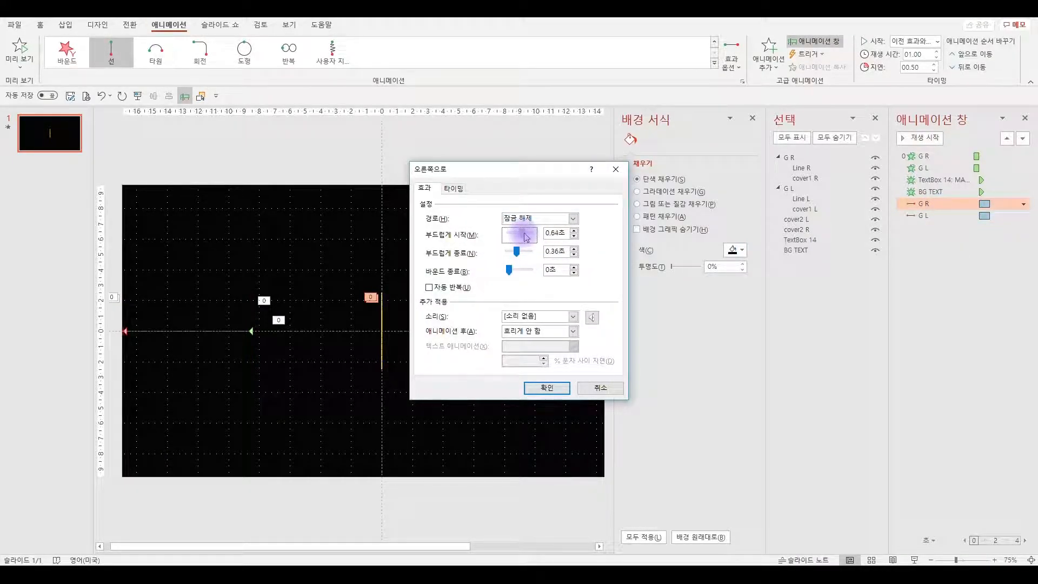
{"action": "left_click", "coordinate": [574, 233]}
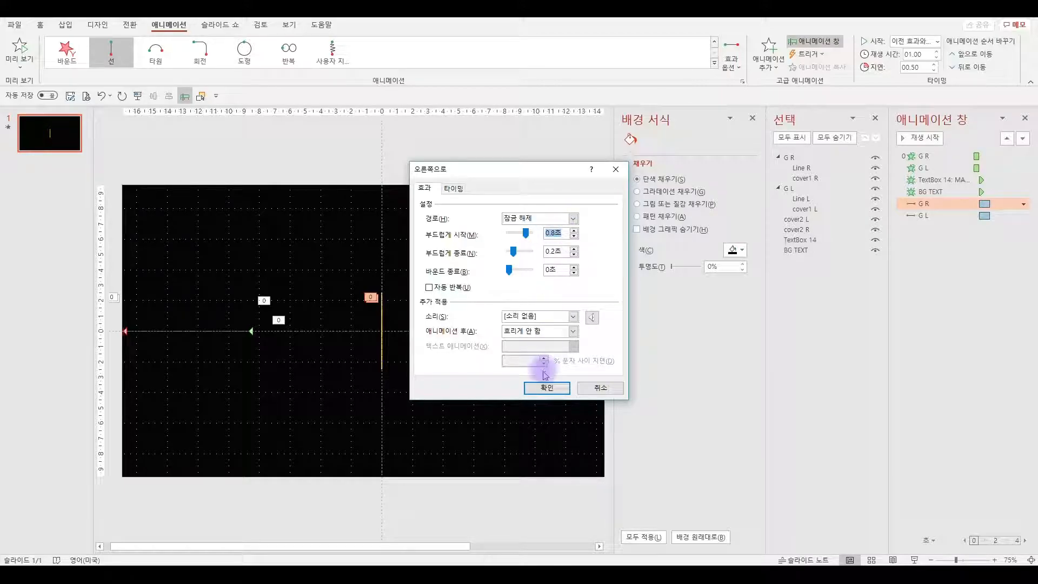
{"action": "left_click", "coordinate": [549, 387]}
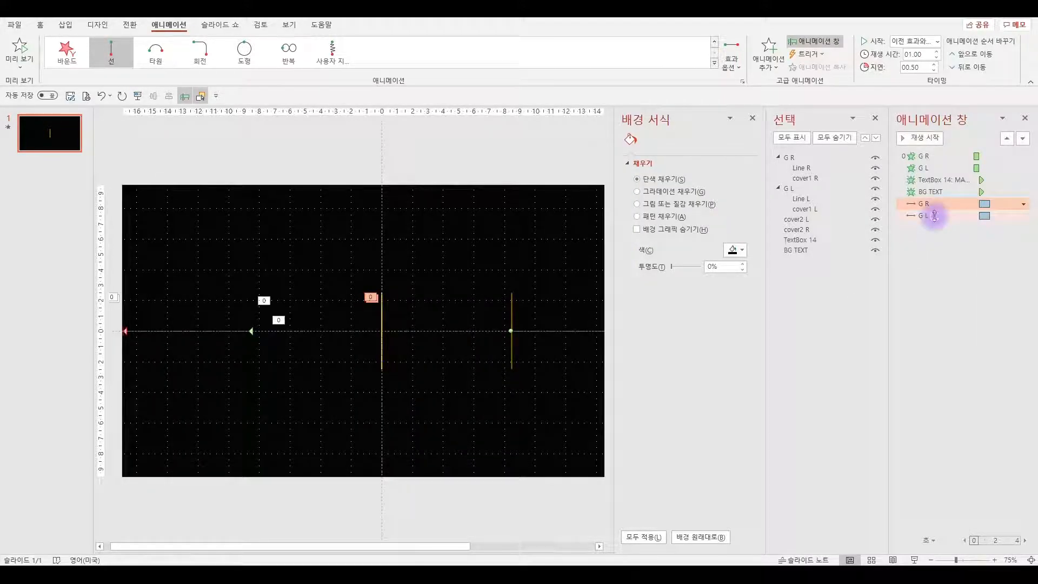
{"action": "left_click", "coordinate": [924, 215]}
{"action": "left_click_drag", "start_coordinate": [523, 236], "coordinate": [530, 237]}
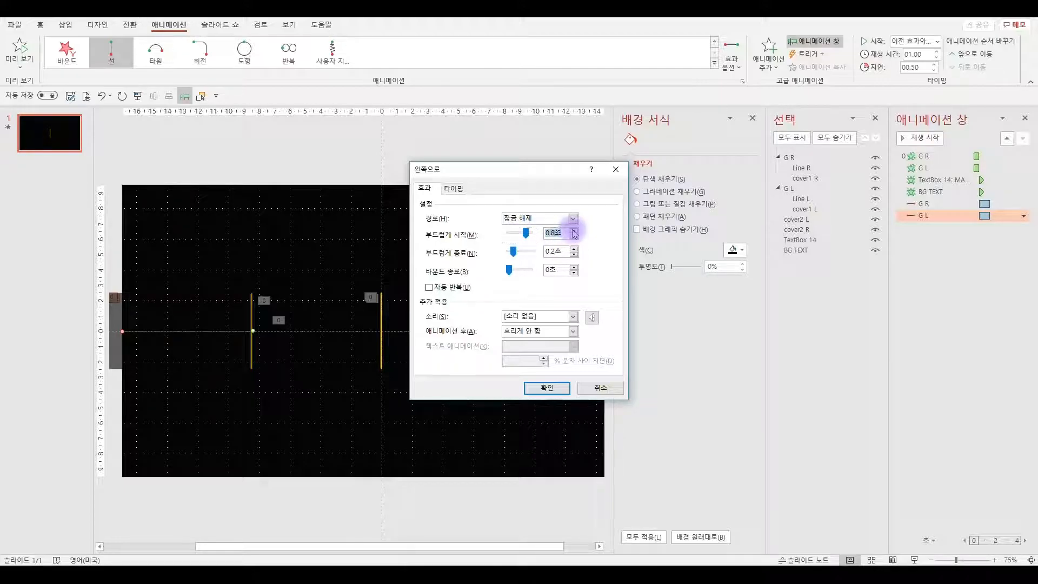
{"action": "left_click", "coordinate": [545, 387]}
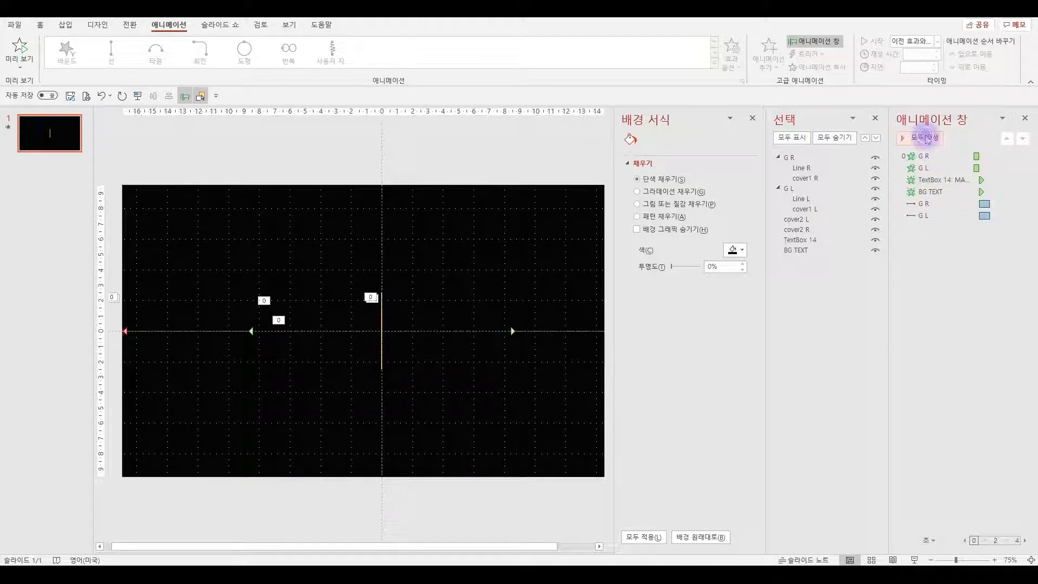
Preview all animations and shorten the G L and G R motion paths to end at about 15 on the horizontal ruler
{"action": "left_click", "coordinate": [926, 139]}
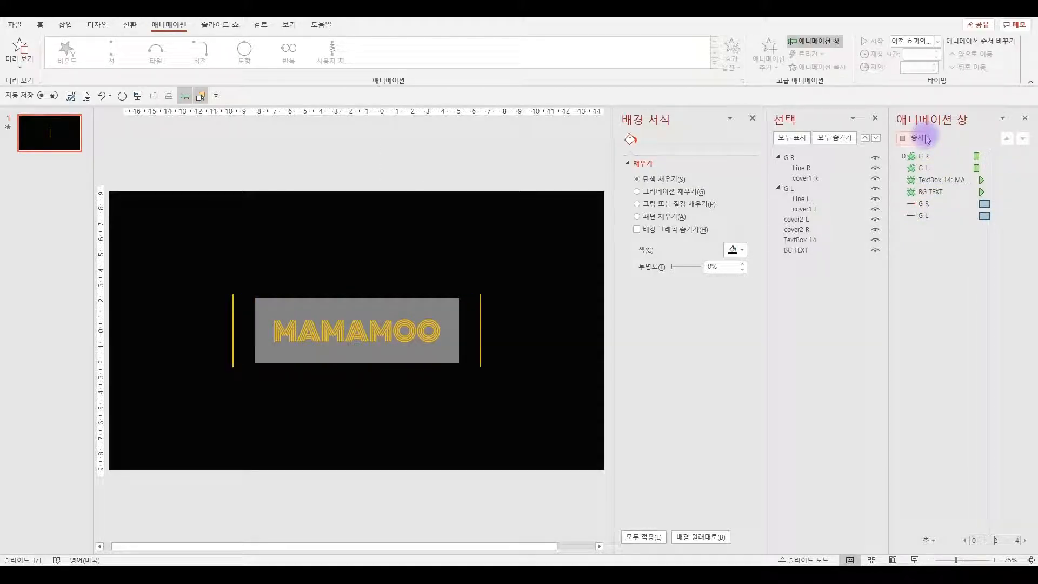
{"action": "left_click", "coordinate": [919, 139]}
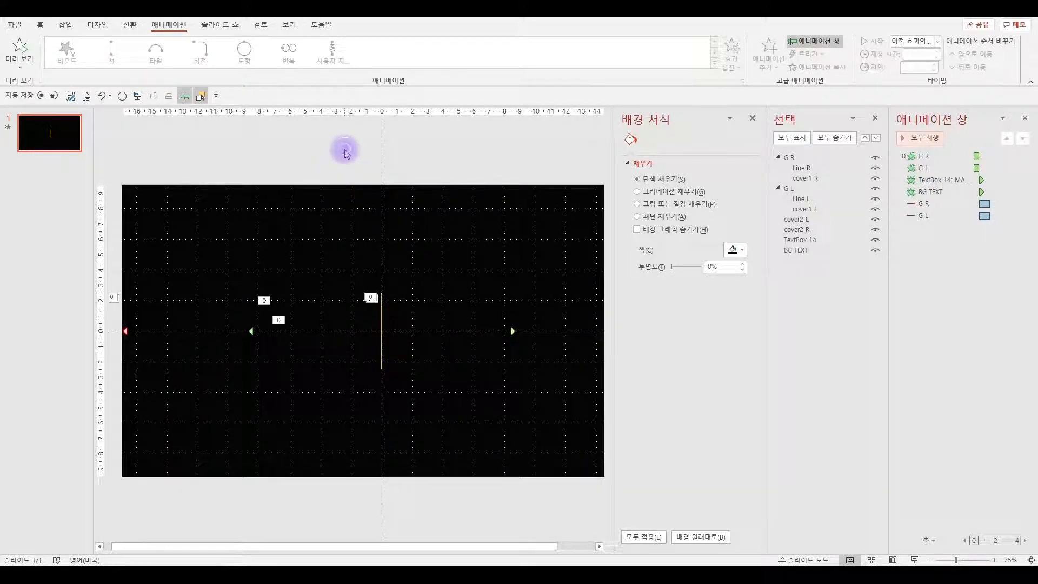
{"action": "left_click", "coordinate": [126, 334]}
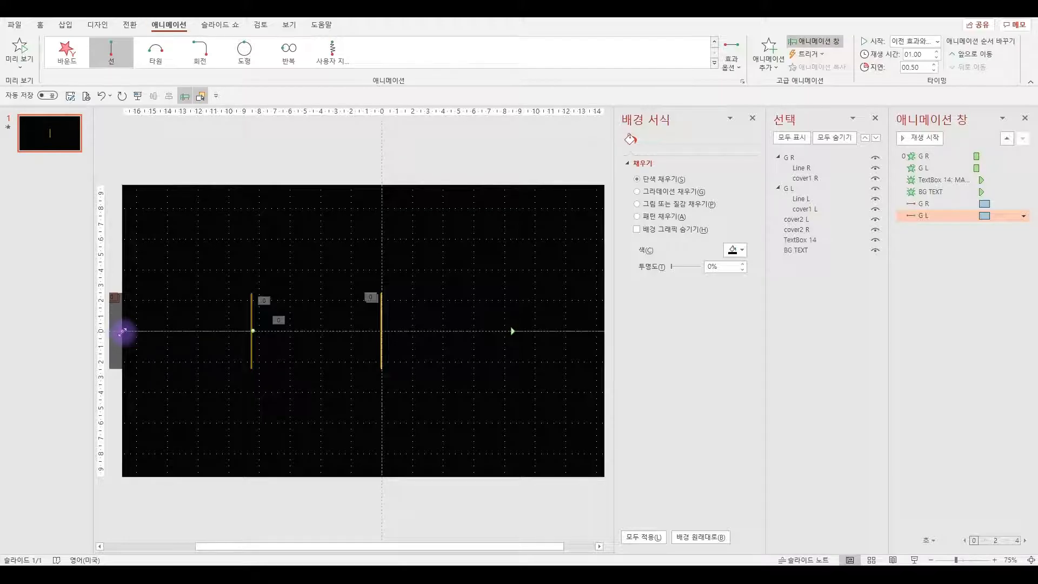
{"action": "left_click_drag", "start_coordinate": [122, 332], "coordinate": [153, 331]}
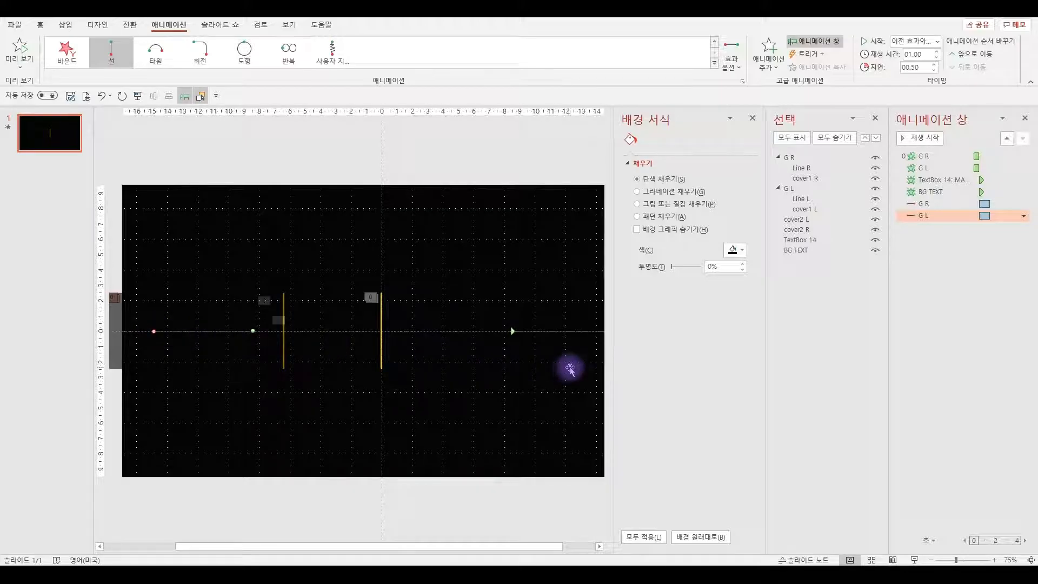
{"action": "scroll", "coordinate": [570, 371], "scroll_direction": "down", "scroll_amount": 2, "text": "ctrl"}
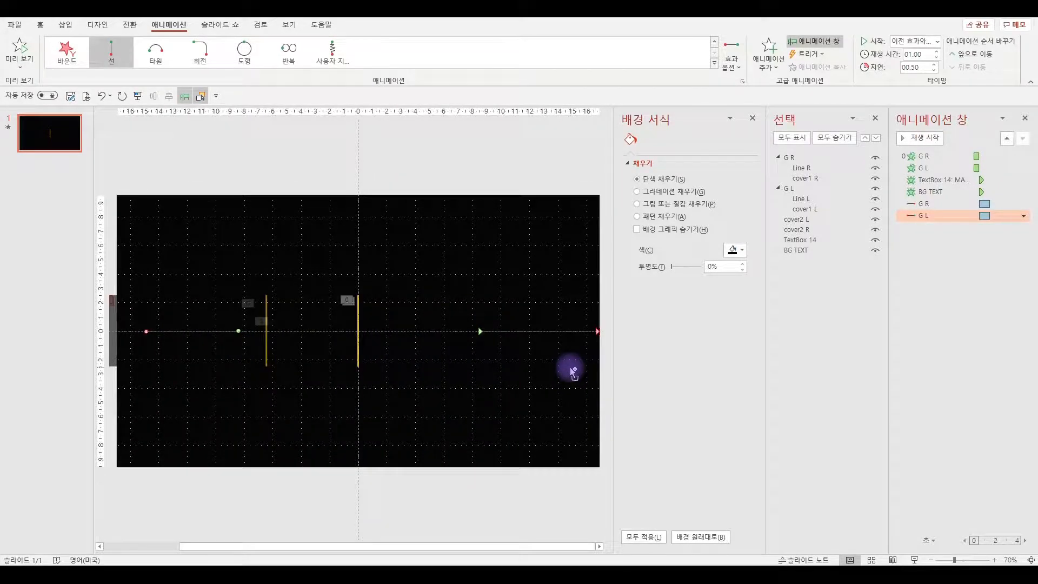
{"action": "left_click", "coordinate": [597, 331]}
{"action": "left_click_drag", "start_coordinate": [584, 331], "coordinate": [539, 331]}
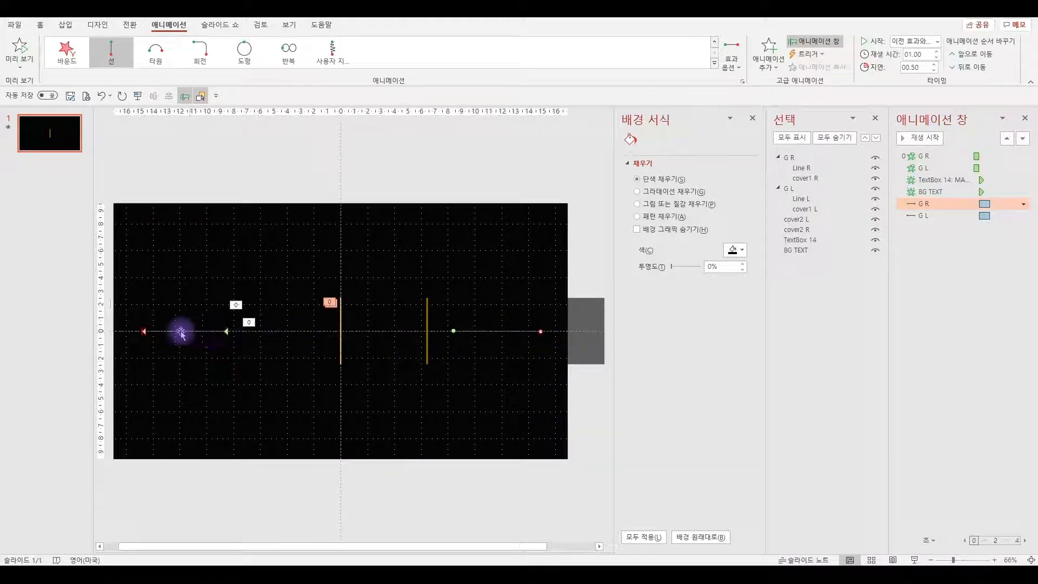
Fine-tune the end point of the G L motion path inward to about 14.6 on the horizontal ruler
{"action": "left_click", "coordinate": [145, 332]}
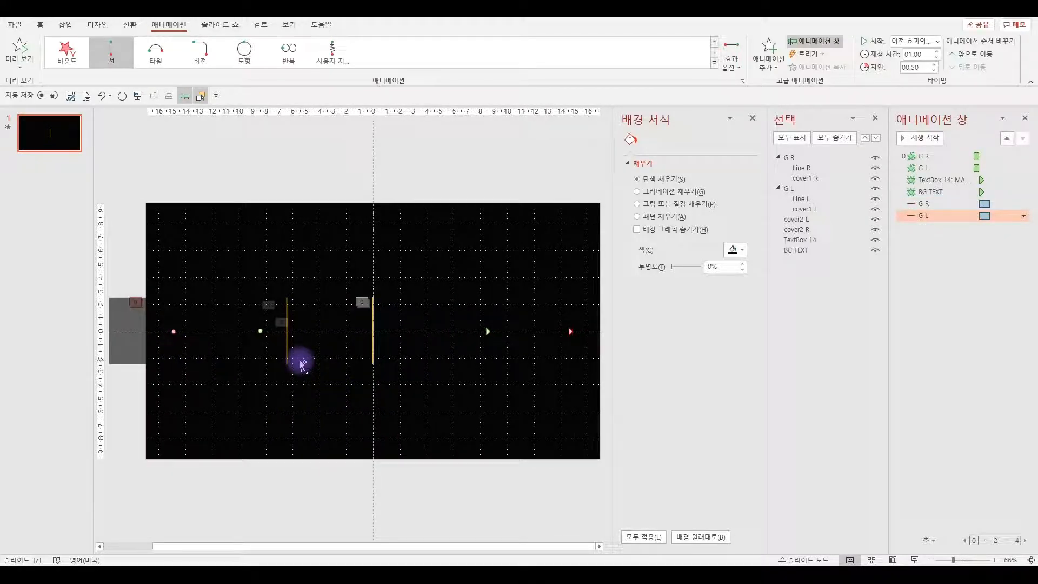
{"action": "scroll", "coordinate": [303, 364], "scroll_direction": "up", "scroll_amount": 8}
{"action": "scroll", "coordinate": [302, 361], "scroll_direction": "down", "scroll_amount": 2}
{"action": "left_click", "coordinate": [247, 547]}
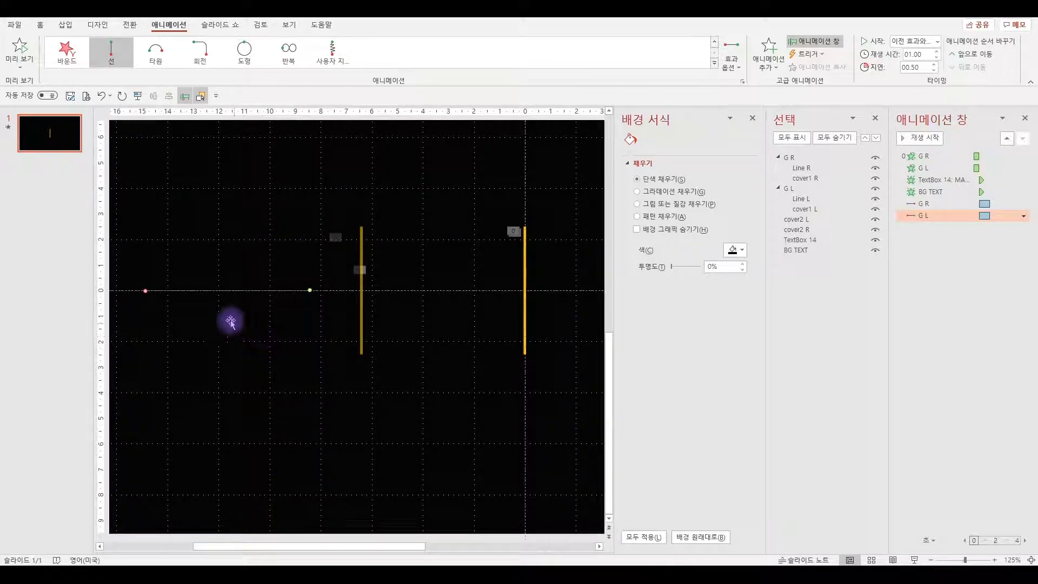
{"action": "left_click_drag", "start_coordinate": [145, 291], "coordinate": [150, 291]}
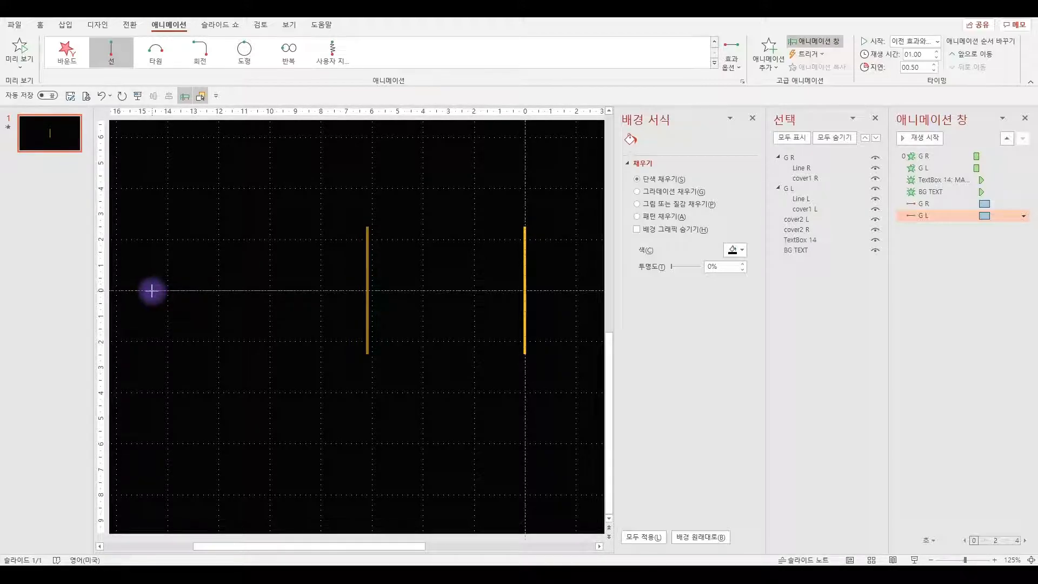
{"action": "left_click_drag", "start_coordinate": [151, 291], "coordinate": [152, 291]}
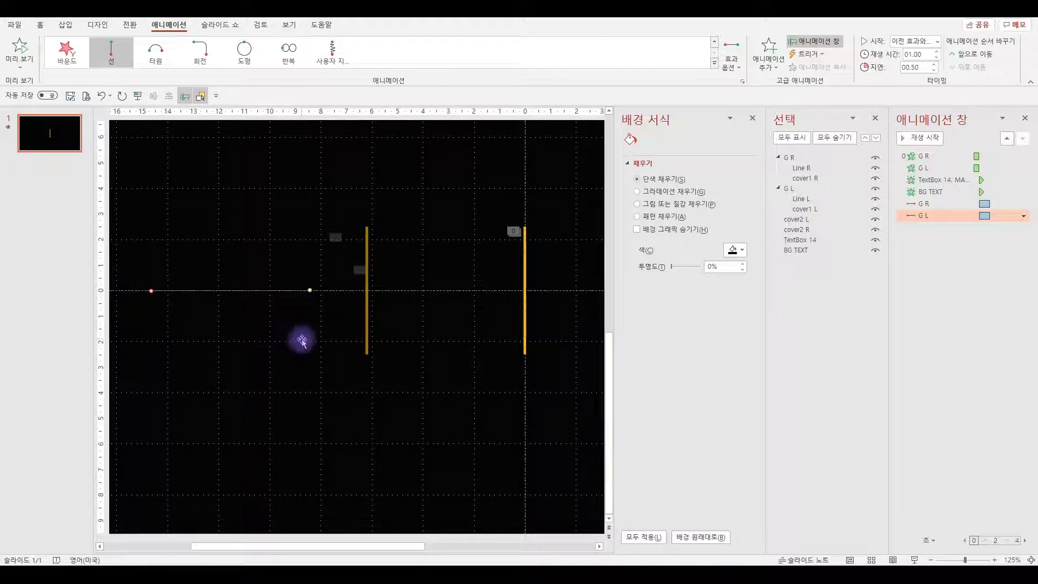
Shorten the G R motion path to end at about 14.6 on the ruler, mirroring the G L path
{"action": "left_click_drag", "start_coordinate": [335, 547], "coordinate": [495, 547]}
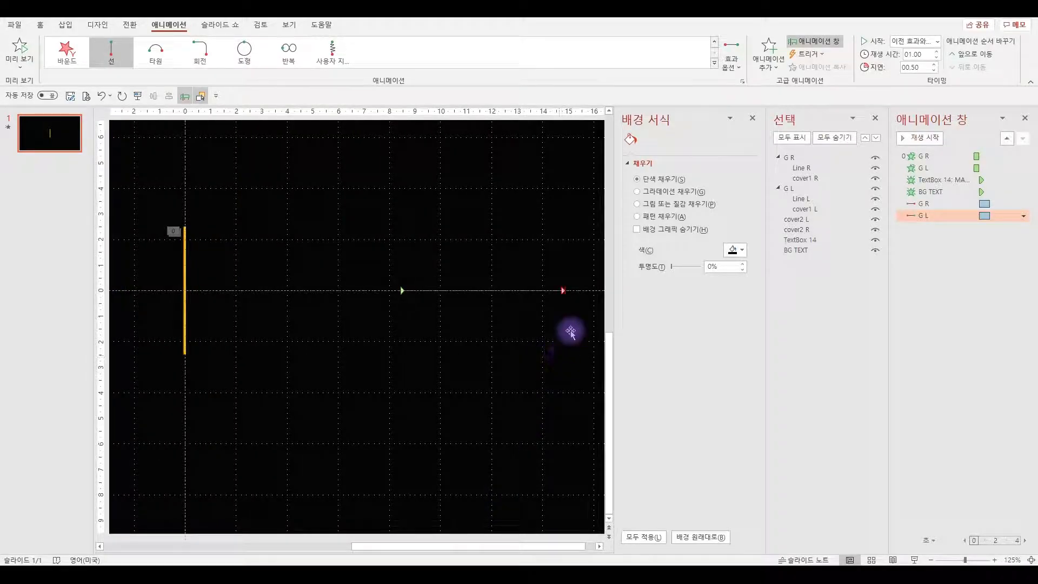
{"action": "left_click", "coordinate": [563, 293]}
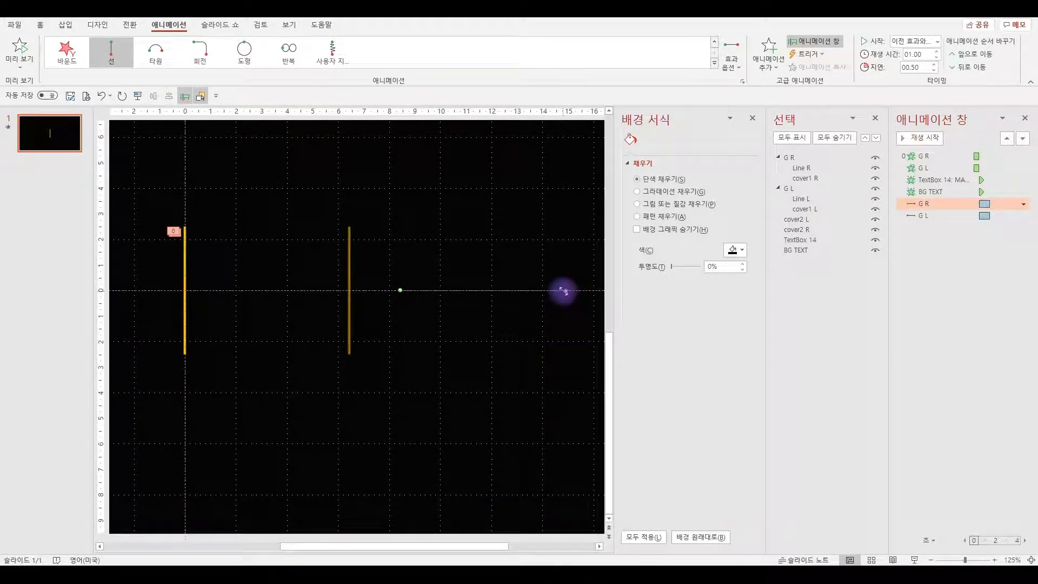
{"action": "left_click_drag", "start_coordinate": [564, 291], "coordinate": [560, 290]}
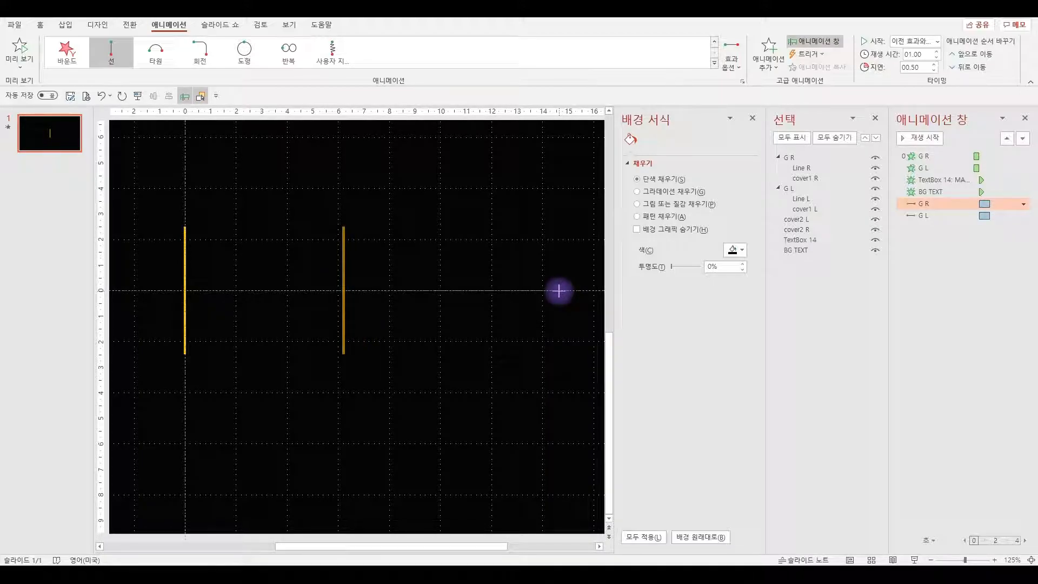
{"action": "scroll", "coordinate": [527, 343], "scroll_direction": "down", "scroll_amount": 5}
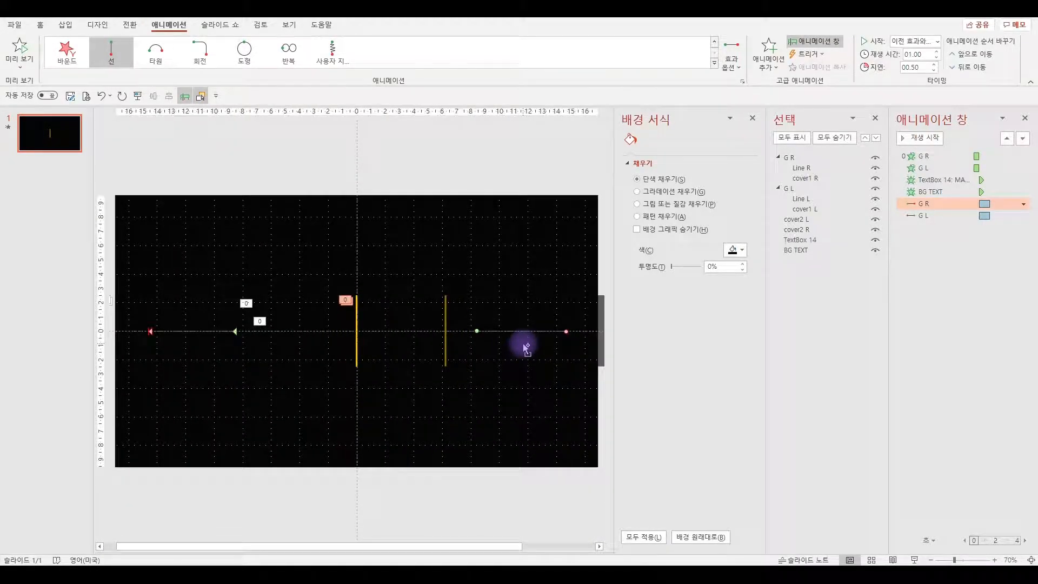
{"action": "left_click", "coordinate": [537, 144]}
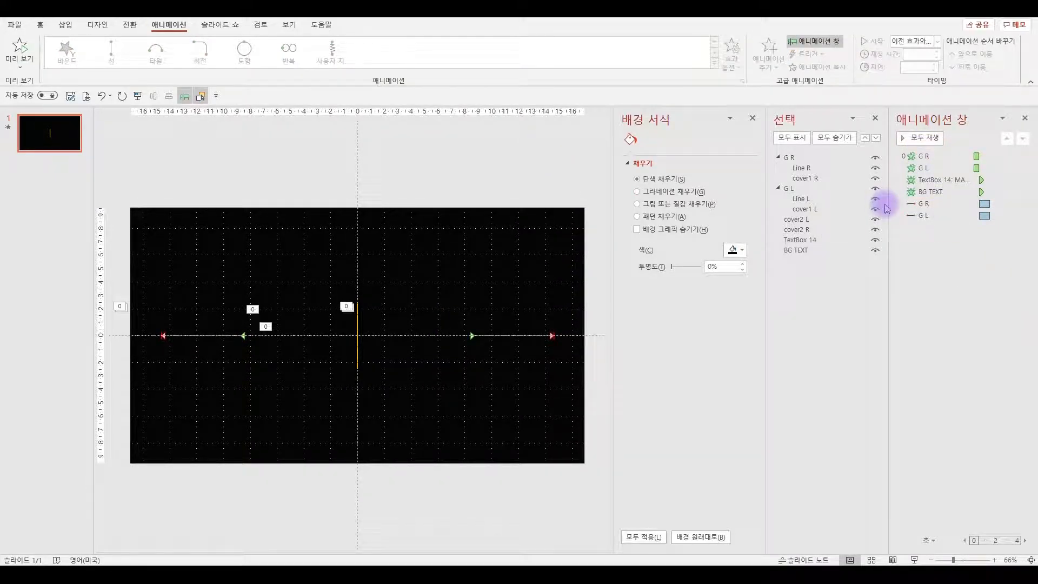
Rename the text box object TextBox 14 as MaMaMoo
{"action": "left_click", "coordinate": [796, 241]}
{"action": "left_click", "coordinate": [796, 242]}
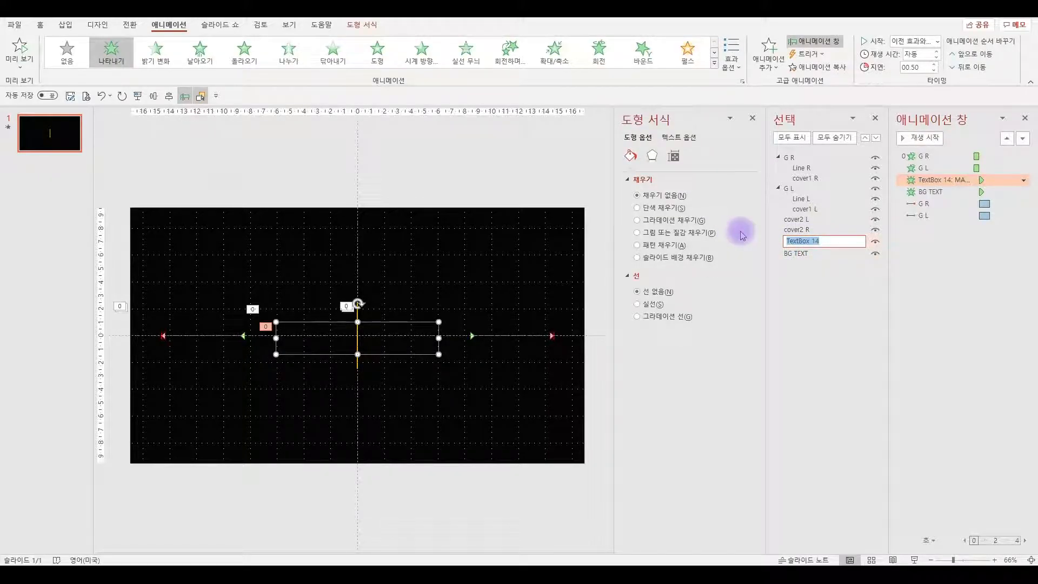
{"action": "type", "text": "MaMaM"}
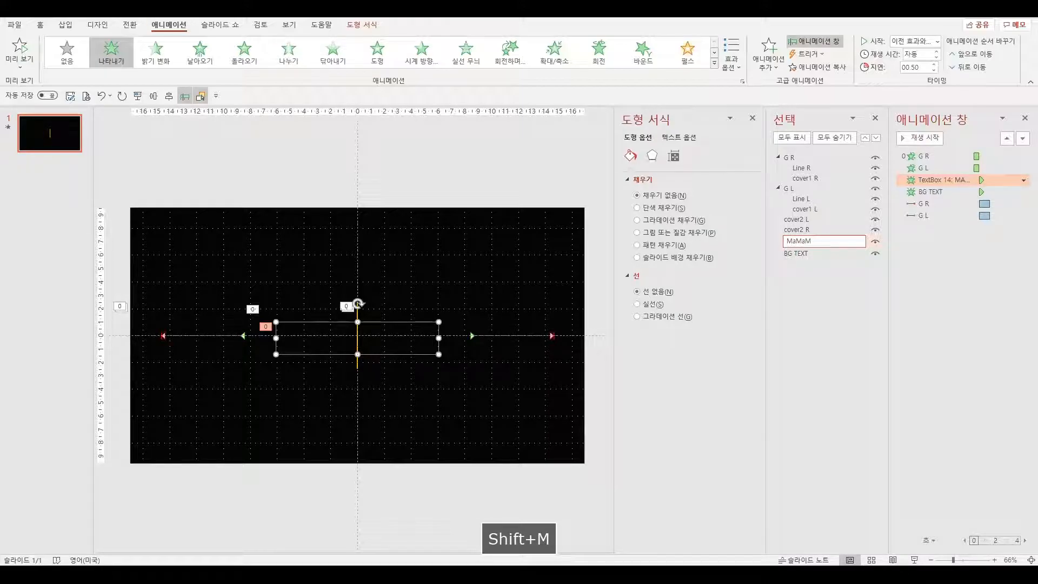
{"action": "type", "text": "oo"}
{"action": "left_click", "coordinate": [989, 265]}
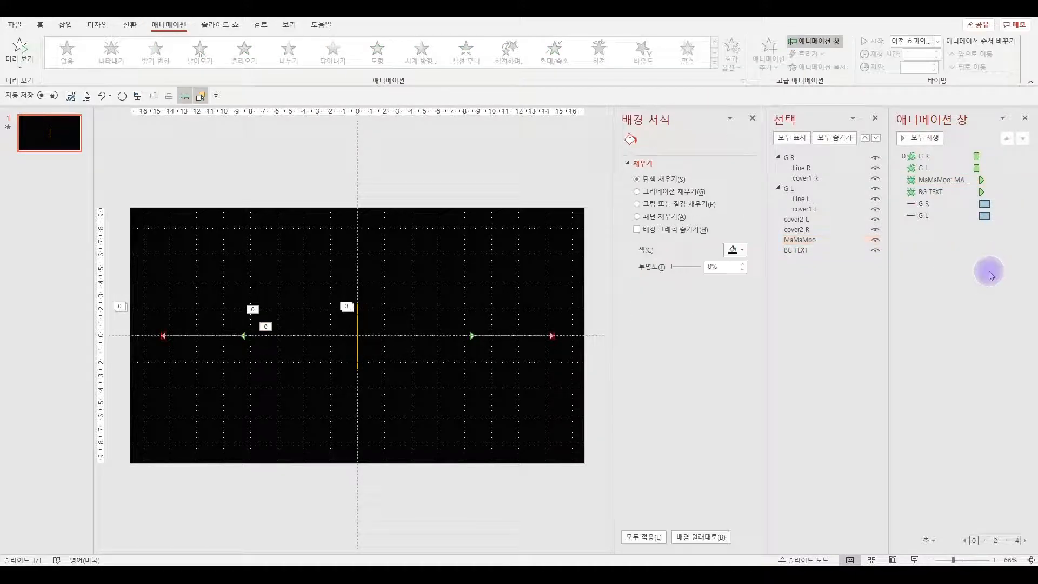
Add a Grow/Shrink emphasis effect to MaMaMoo, starting with the previous effect, with a 0.01-second duration and a 0.50-second delay
{"action": "left_click", "coordinate": [800, 240]}
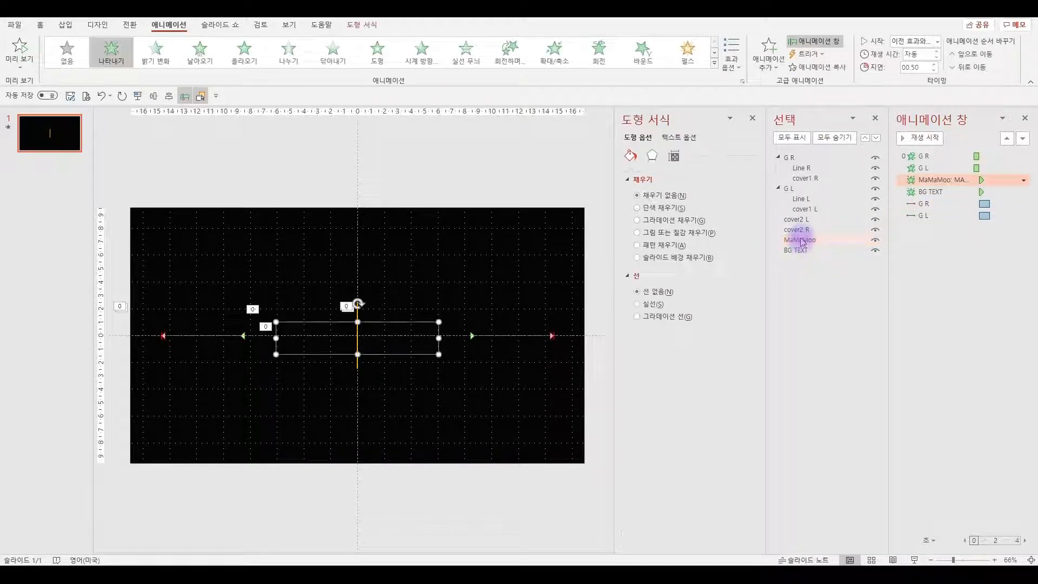
{"action": "left_click", "coordinate": [768, 70]}
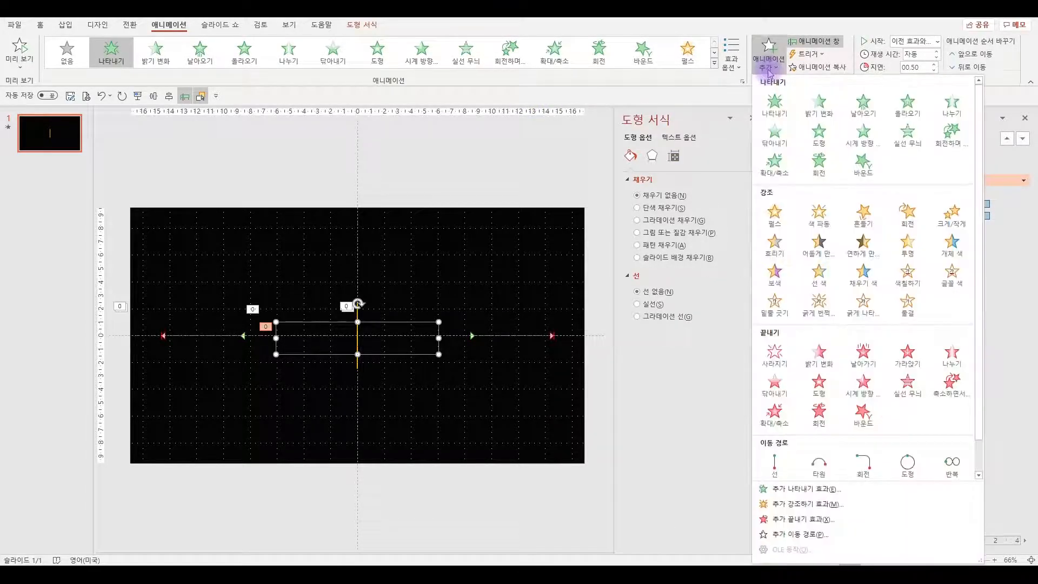
{"action": "left_click", "coordinate": [952, 214]}
{"action": "right_click", "coordinate": [925, 226]}
{"action": "left_click", "coordinate": [954, 253]}
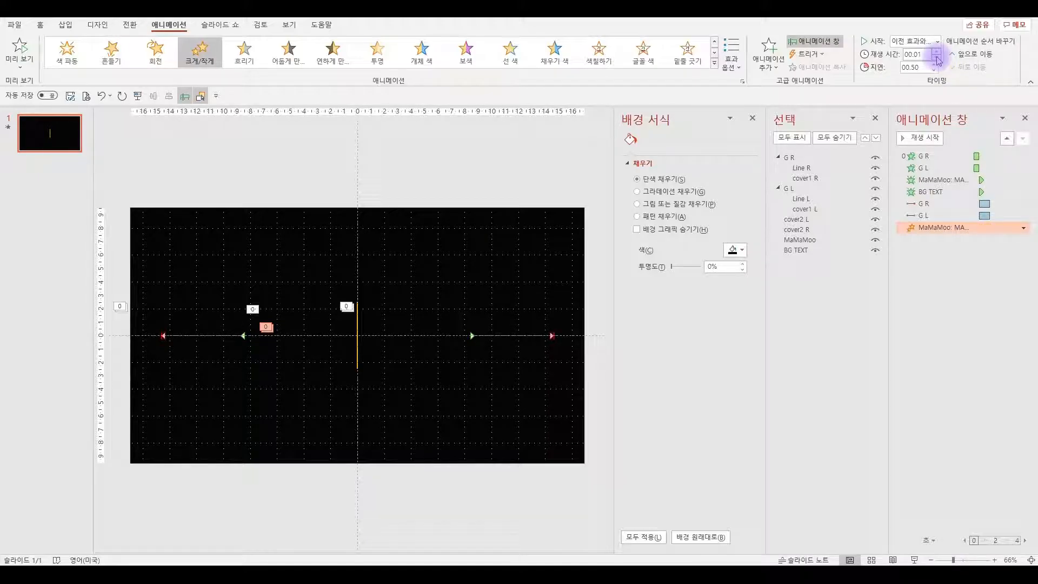
Set the MaMaMoo Grow/Shrink effect to a custom size of 200%
{"action": "double_click", "coordinate": [913, 227]}
{"action": "left_click", "coordinate": [555, 269]}
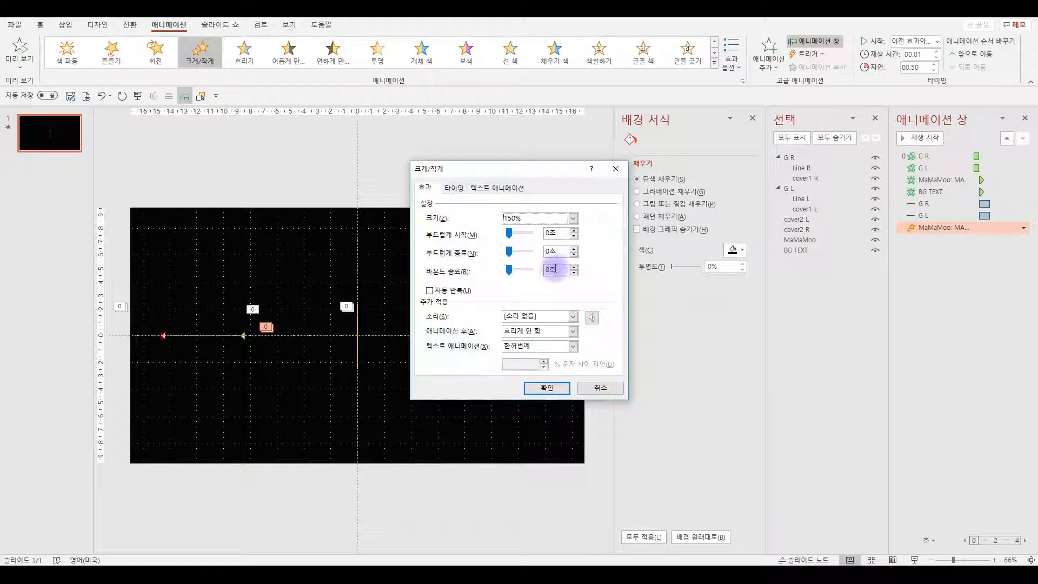
{"action": "left_click", "coordinate": [573, 217]}
{"action": "left_click", "coordinate": [587, 281]}
{"action": "type", "text": "2"}
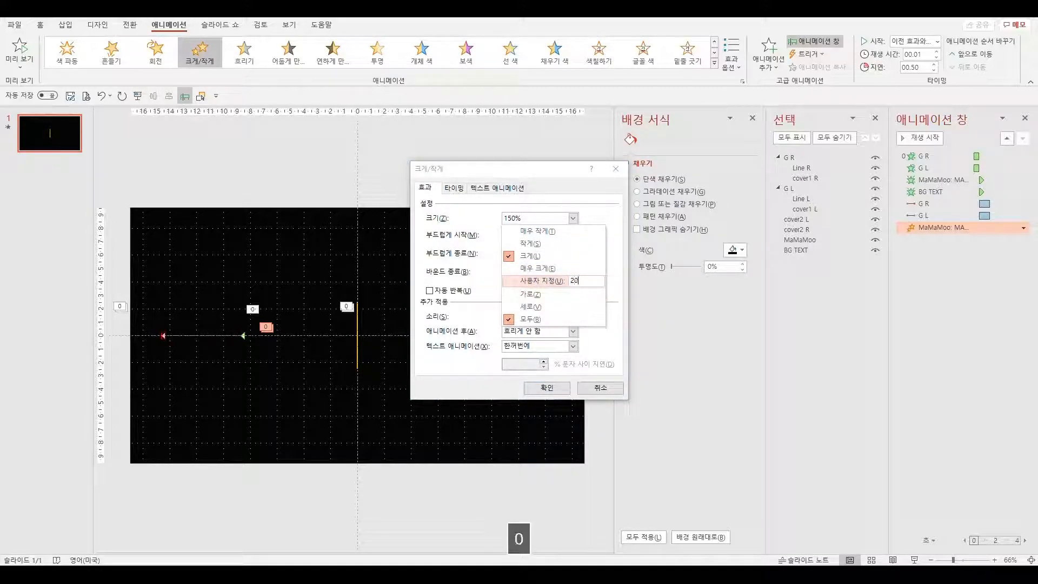
{"action": "type", "text": "0"}
{"action": "key", "text": "Return"}
{"action": "left_click", "coordinate": [545, 387]}
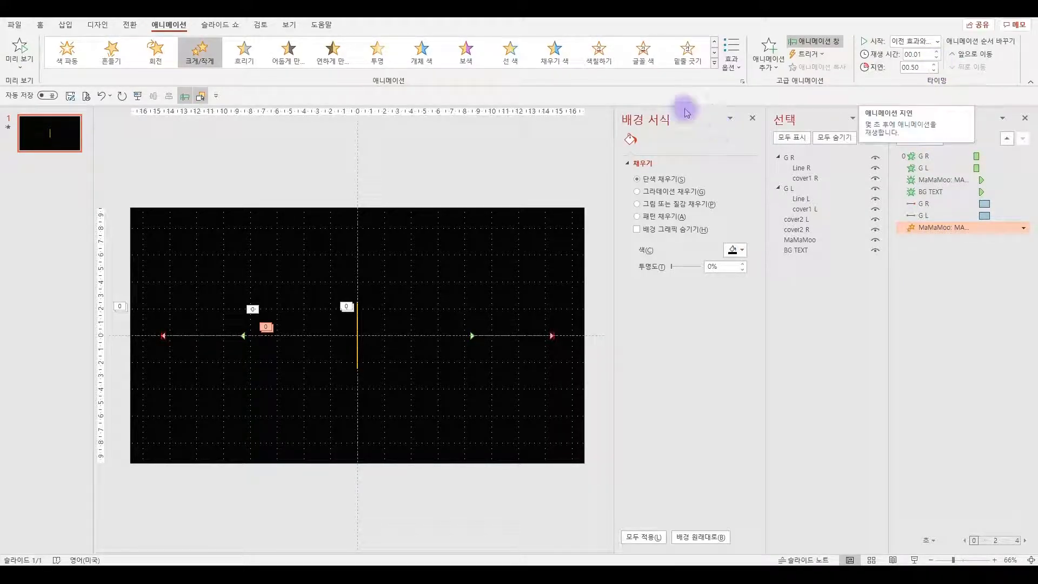
Add a second Grow/Shrink effect to MaMaMoo and make it start with the previous effect
{"action": "left_click", "coordinate": [766, 53]}
{"action": "left_click", "coordinate": [941, 205]}
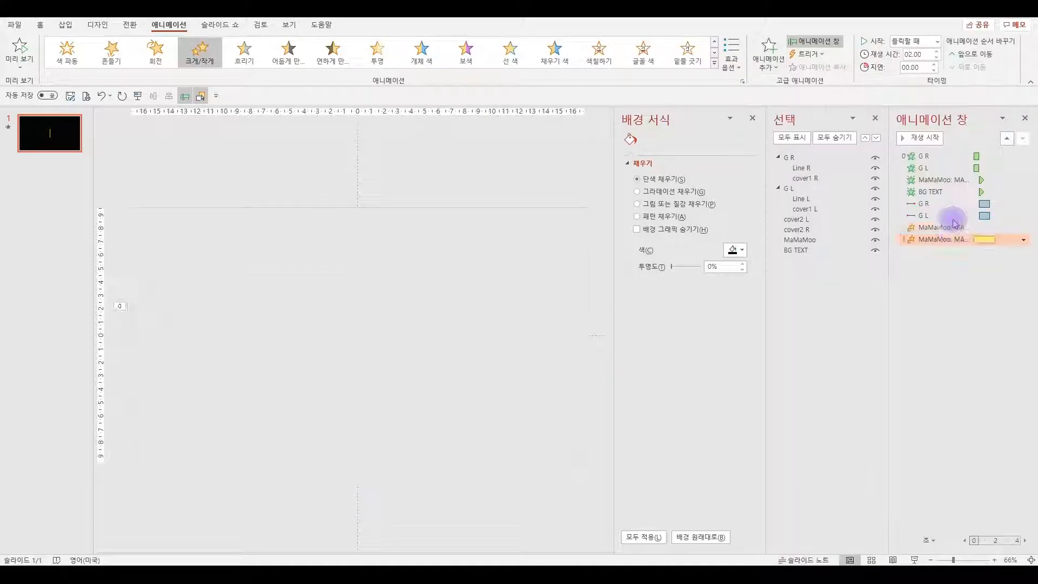
{"action": "right_click", "coordinate": [945, 240]}
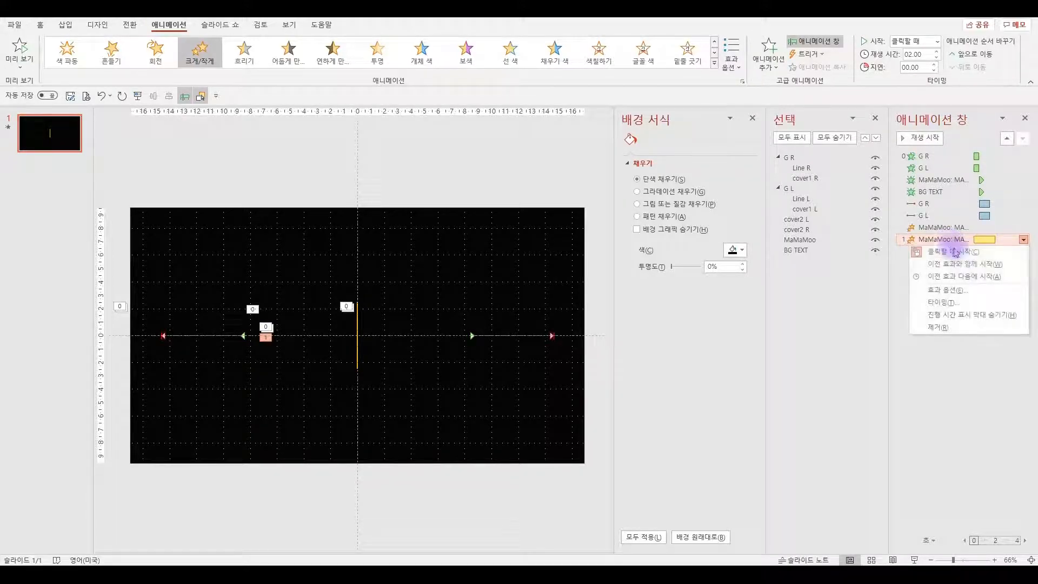
{"action": "left_click", "coordinate": [966, 265]}
Give the second MaMaMoo Grow/Shrink effect a 0.51-second delay and a 0.99-second duration
{"action": "double_click", "coordinate": [916, 67]}
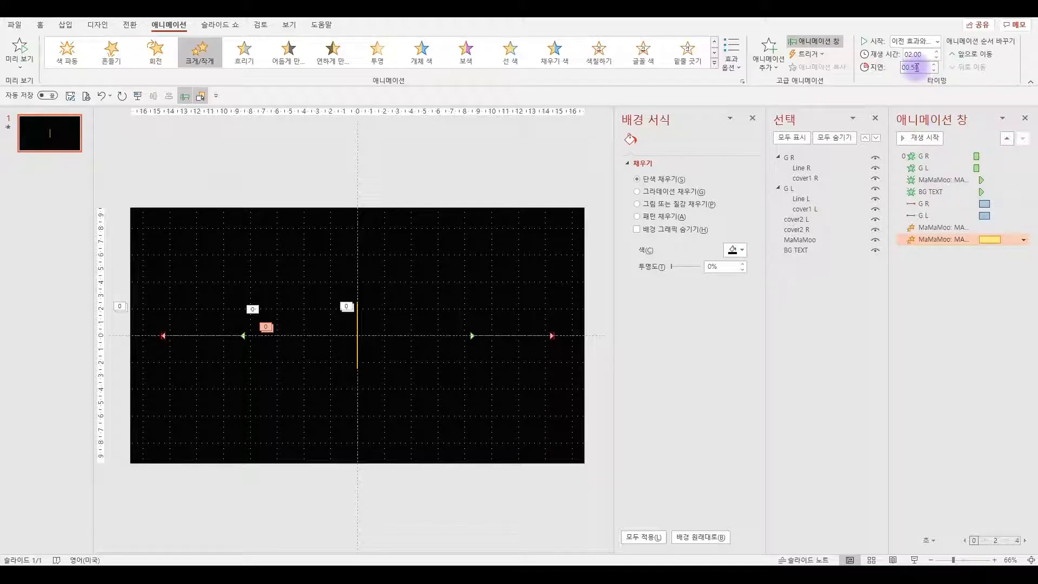
{"action": "type", "text": "1"}
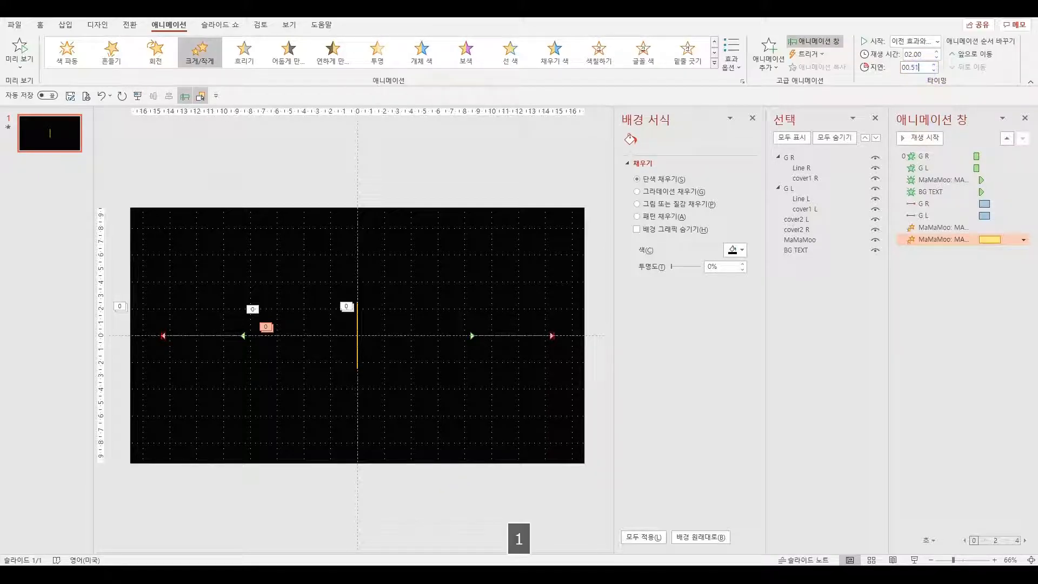
{"action": "left_click", "coordinate": [922, 55]}
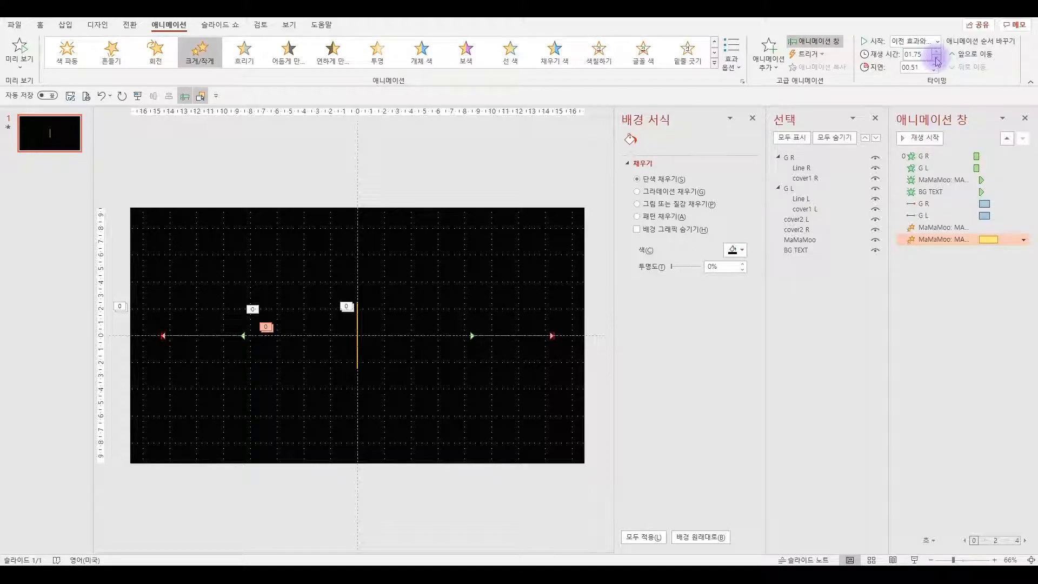
{"action": "left_click", "coordinate": [936, 57]}
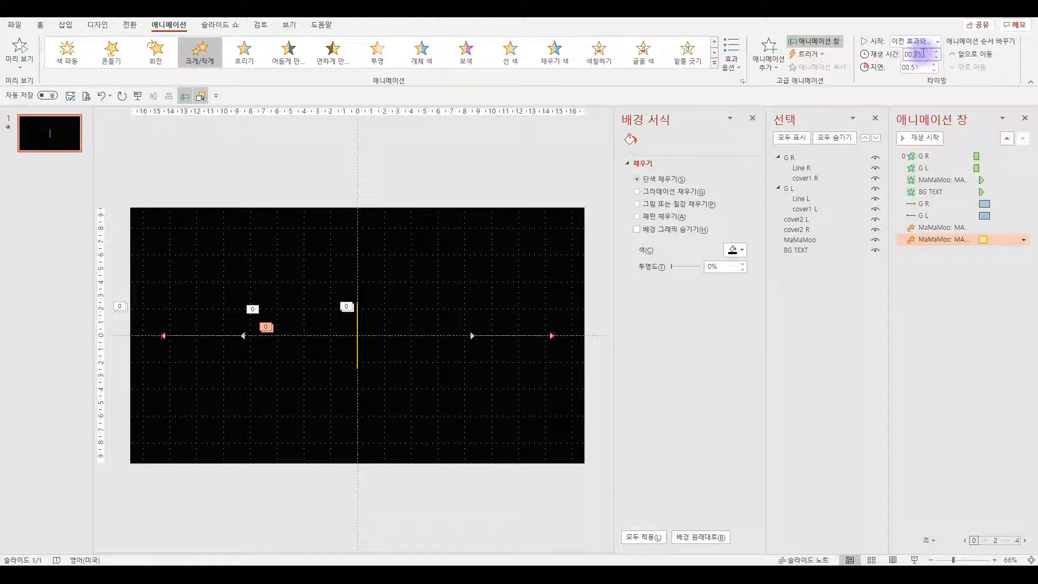
{"action": "type", "text": "99"}
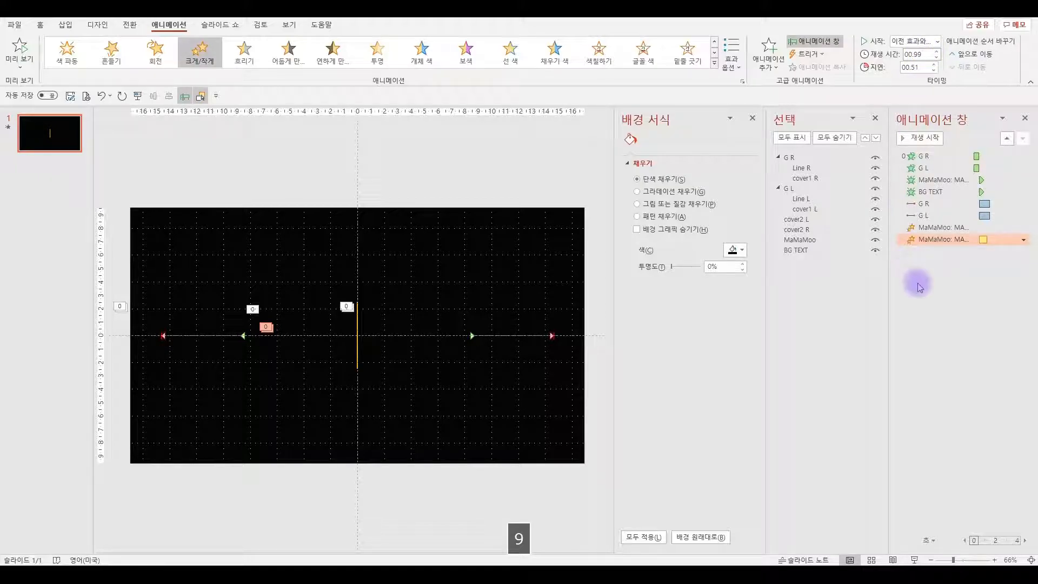
{"action": "left_click", "coordinate": [947, 306]}
Set the second Grow/Shrink effect to a custom size of 50% and lengthen its smooth end
{"action": "double_click", "coordinate": [945, 238]}
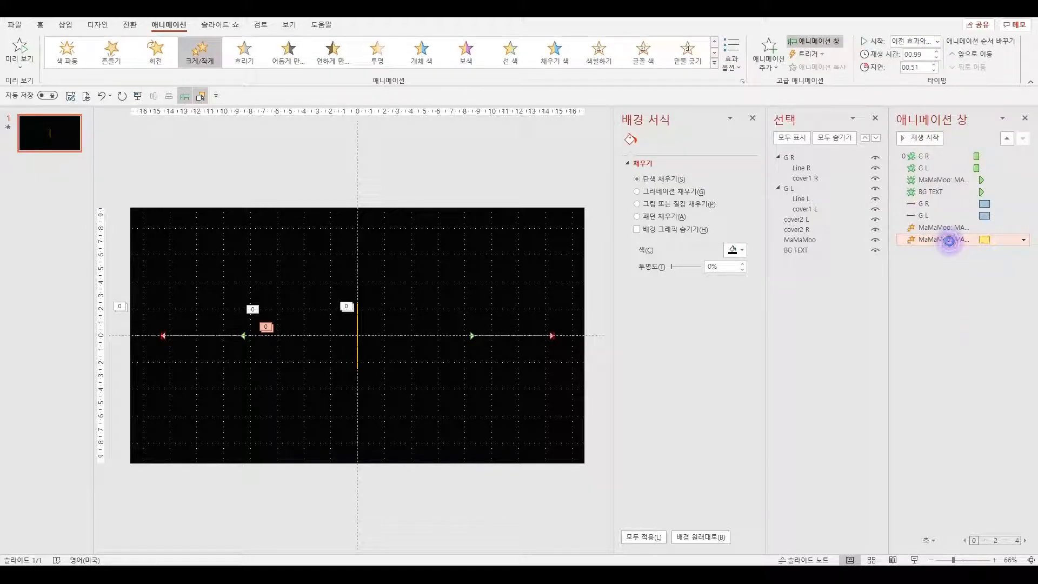
{"action": "left_click", "coordinate": [512, 220]}
{"action": "left_click", "coordinate": [512, 219]}
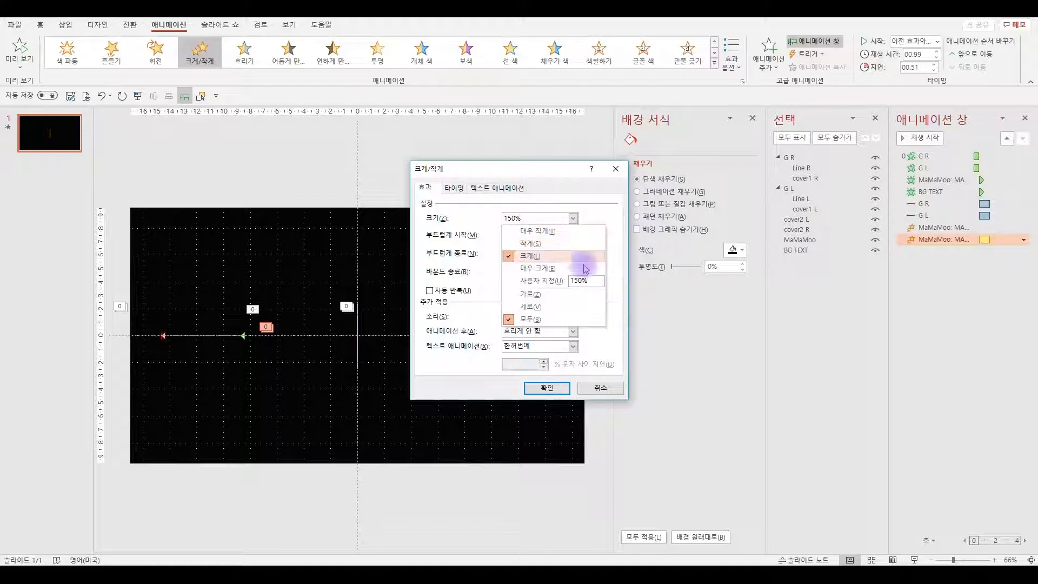
{"action": "left_click_drag", "start_coordinate": [590, 282], "coordinate": [543, 287]}
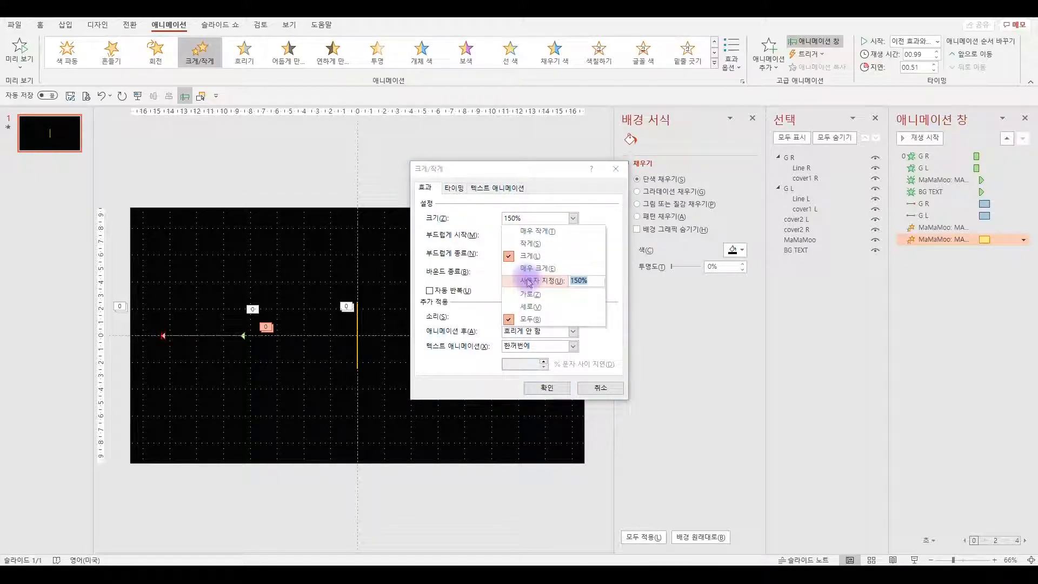
{"action": "type", "text": "5"}
{"action": "key", "text": "Return"}
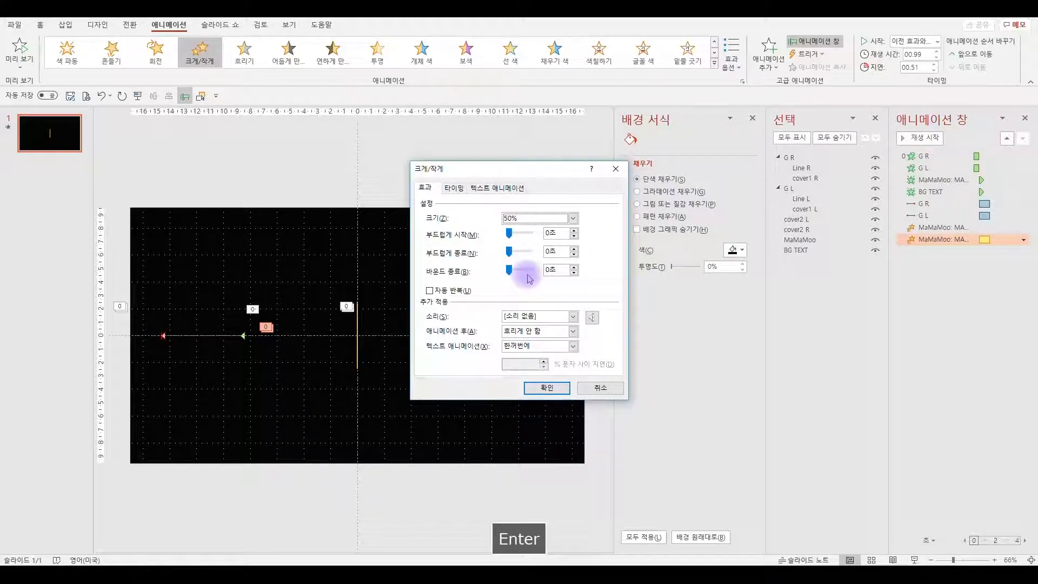
{"action": "left_click_drag", "start_coordinate": [510, 252], "coordinate": [530, 251]}
{"action": "left_click", "coordinate": [561, 390]}
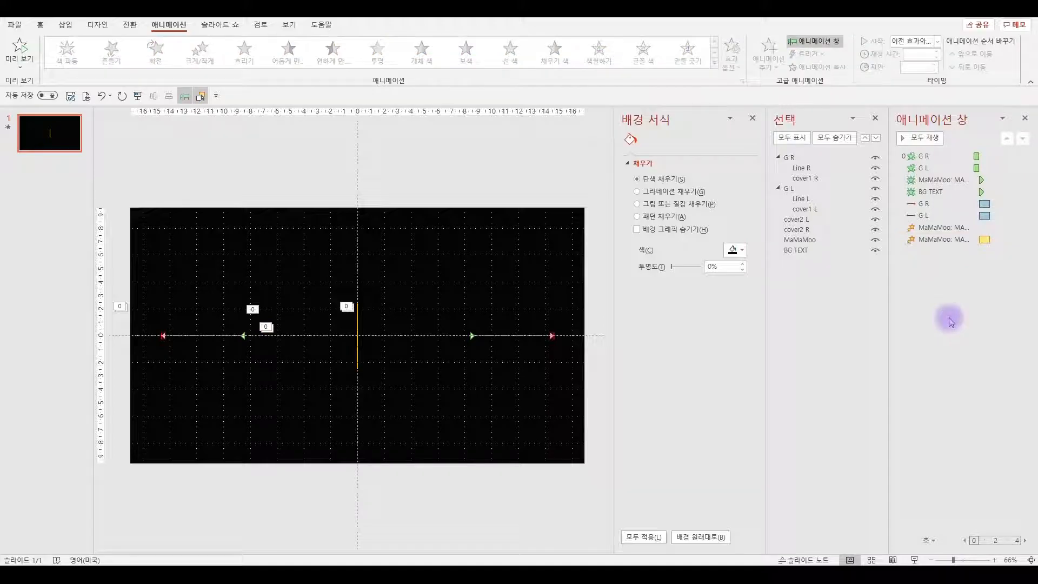
Preview all animations, and hide the G R and G L groups to expose the text beneath
{"action": "left_click", "coordinate": [917, 138]}
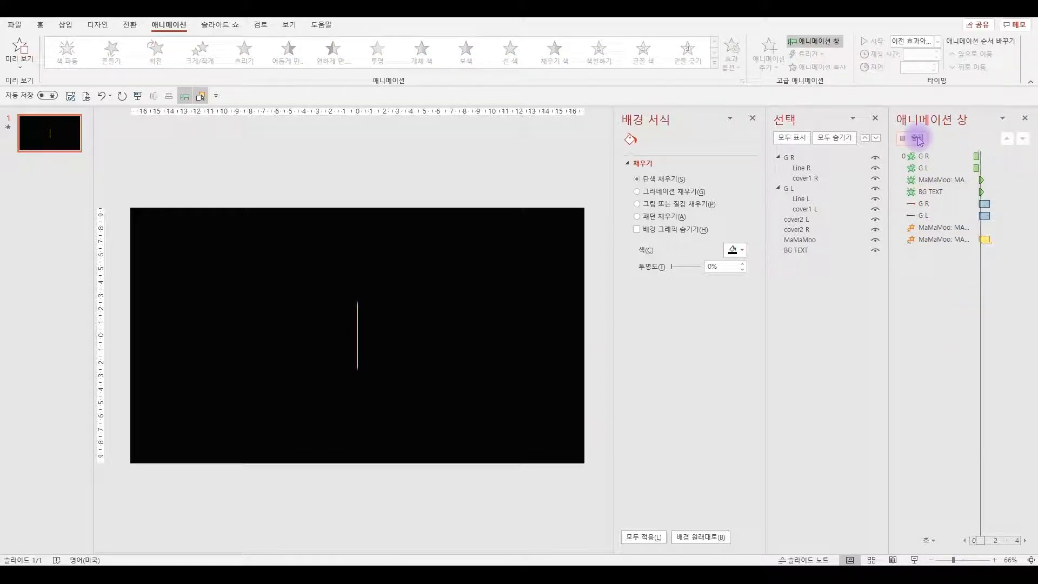
{"action": "left_click", "coordinate": [917, 139]}
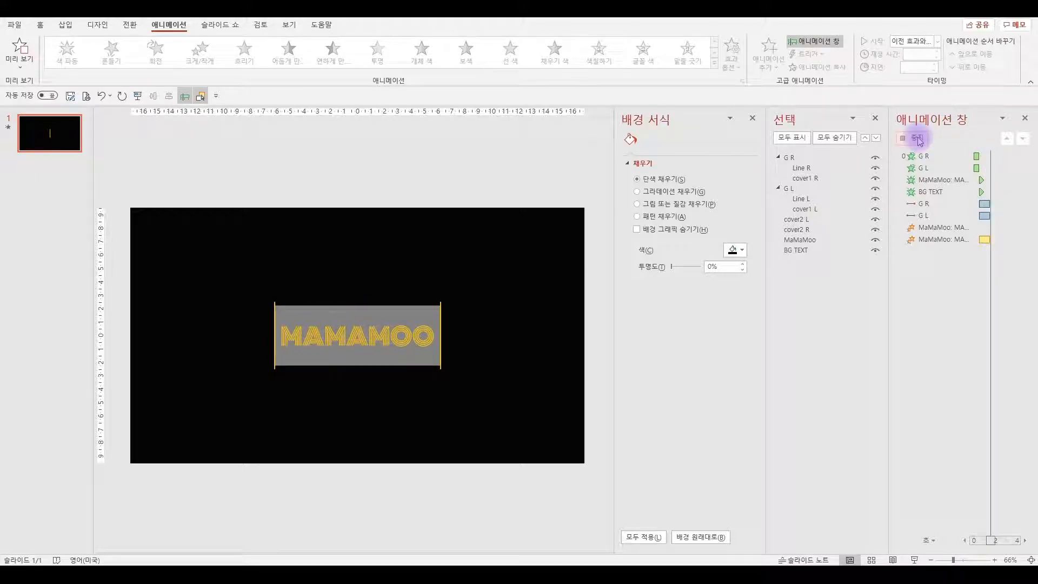
{"action": "left_click", "coordinate": [875, 158]}
{"action": "left_click", "coordinate": [875, 188]}
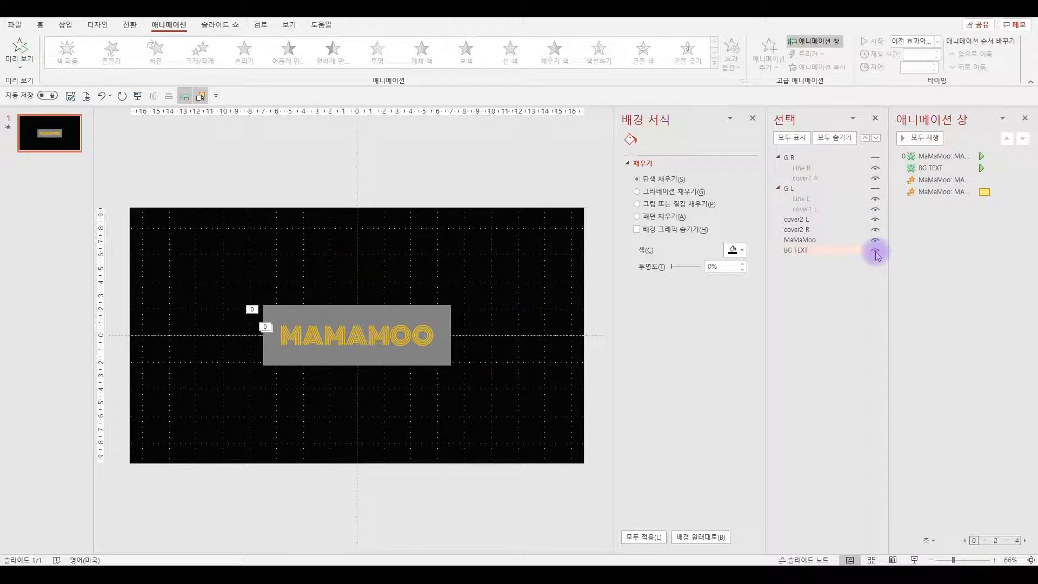
Insert a text box above the slide area containing STARRY NIGHT
{"action": "left_click", "coordinate": [41, 25]}
{"action": "left_click", "coordinate": [509, 42]}
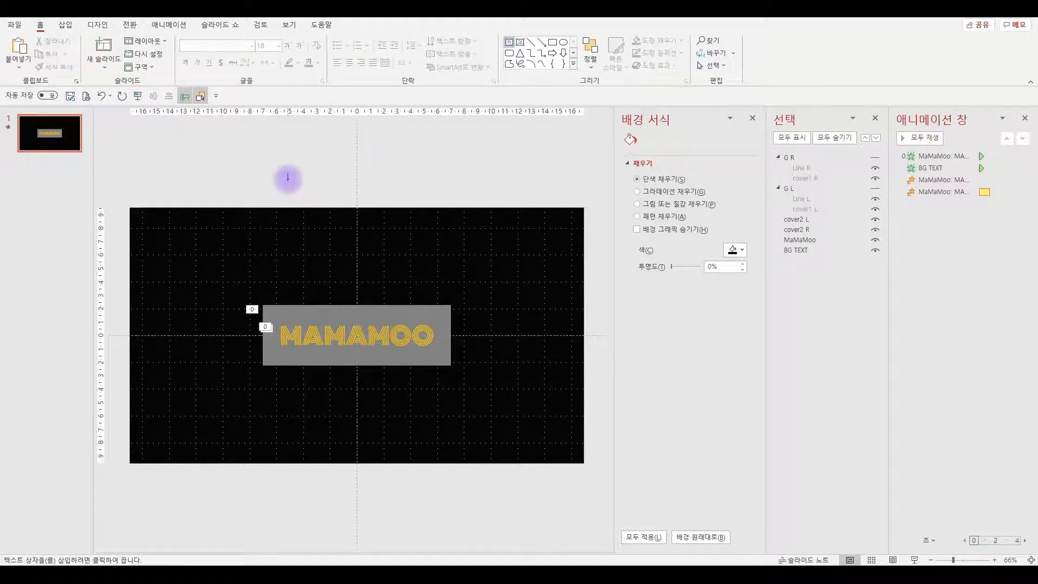
{"action": "left_click", "coordinate": [288, 179]}
{"action": "key", "text": "shift+s"}
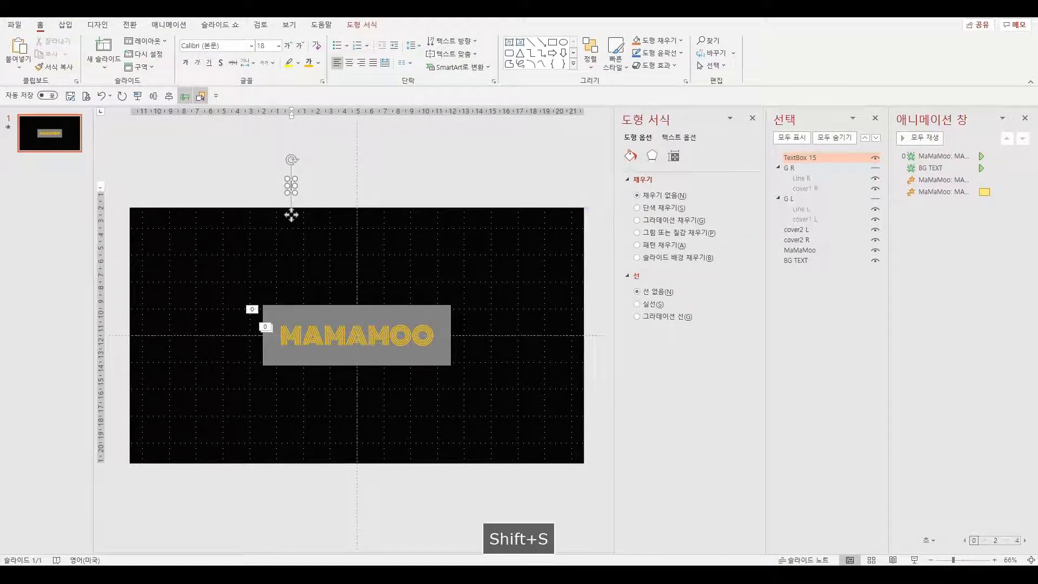
{"action": "type", "text": "TARRY NI"}
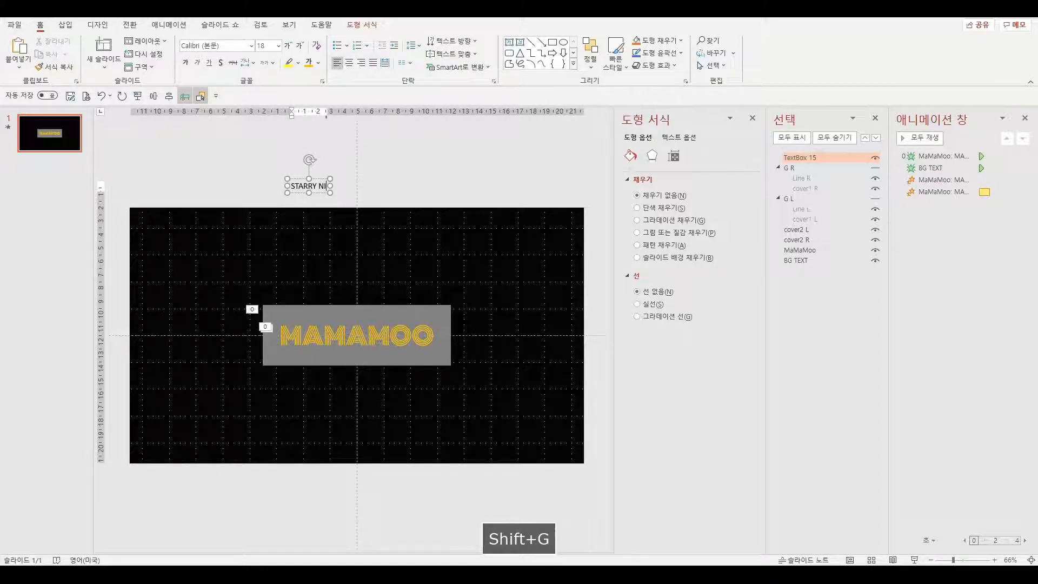
{"action": "type", "text": "GHT"}
Colour the STARRY NIGHT text white and centre-align it within its box
{"action": "left_click_drag", "start_coordinate": [250, 156], "coordinate": [400, 227]}
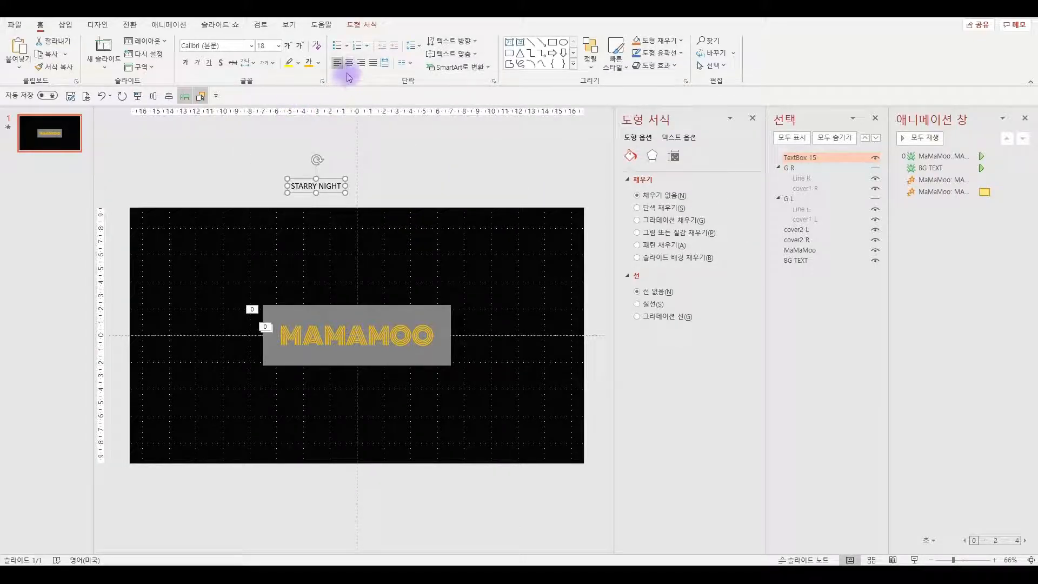
{"action": "left_click", "coordinate": [317, 66]}
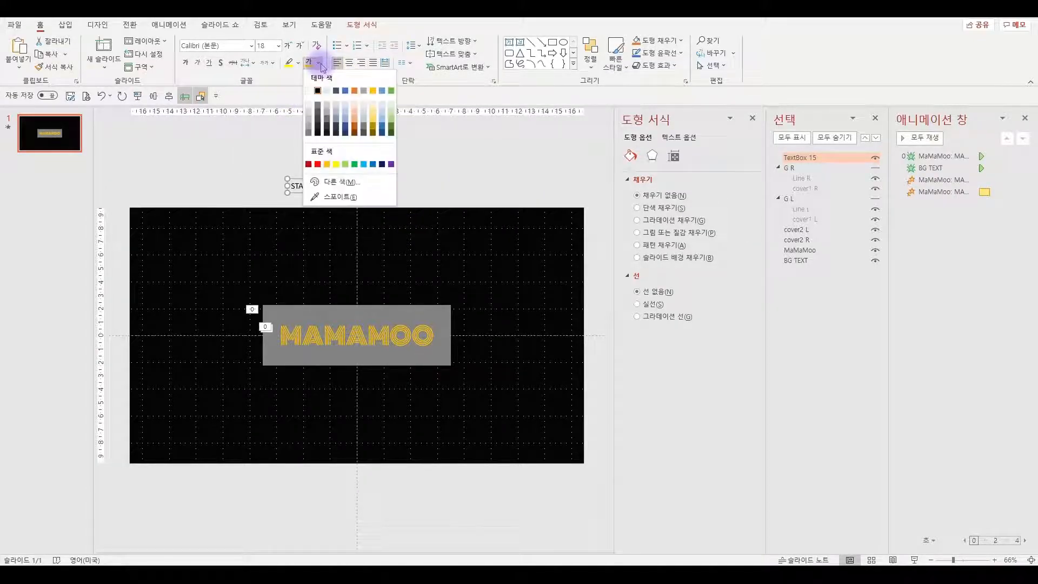
{"action": "left_click", "coordinate": [312, 90]}
{"action": "left_click", "coordinate": [347, 66]}
{"action": "left_click", "coordinate": [452, 54]}
{"action": "left_click", "coordinate": [471, 111]}
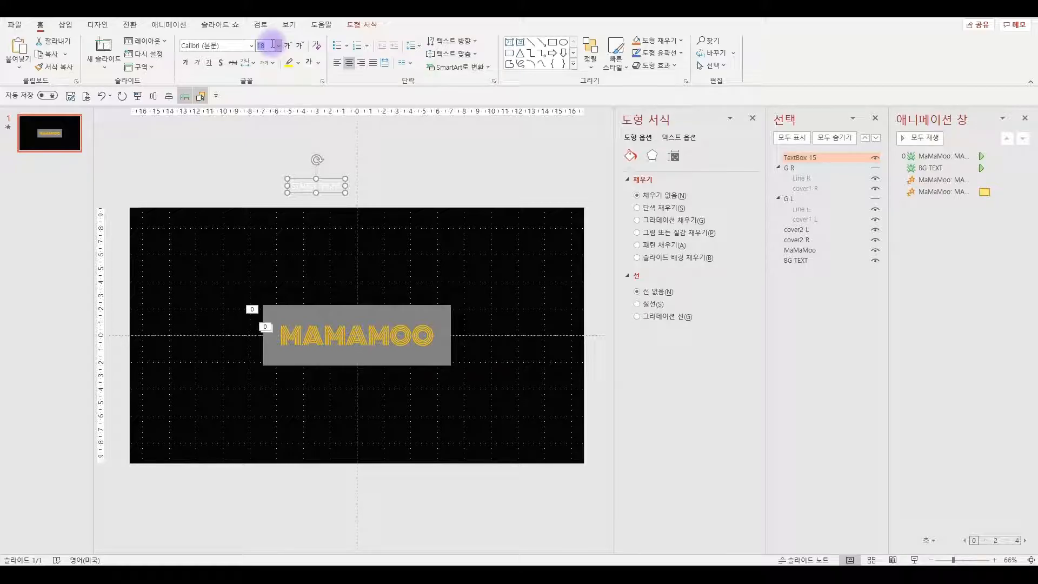
Set the STARRY NIGHT text to size 30 in the Acme font
{"action": "type", "text": "30"}
{"action": "key", "text": "Return"}
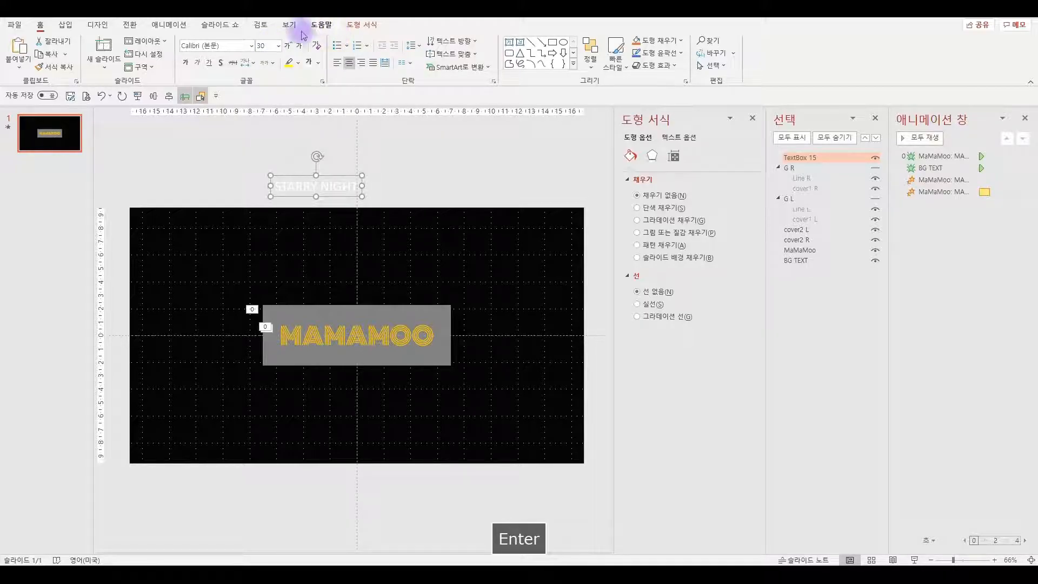
{"action": "left_click", "coordinate": [251, 45]}
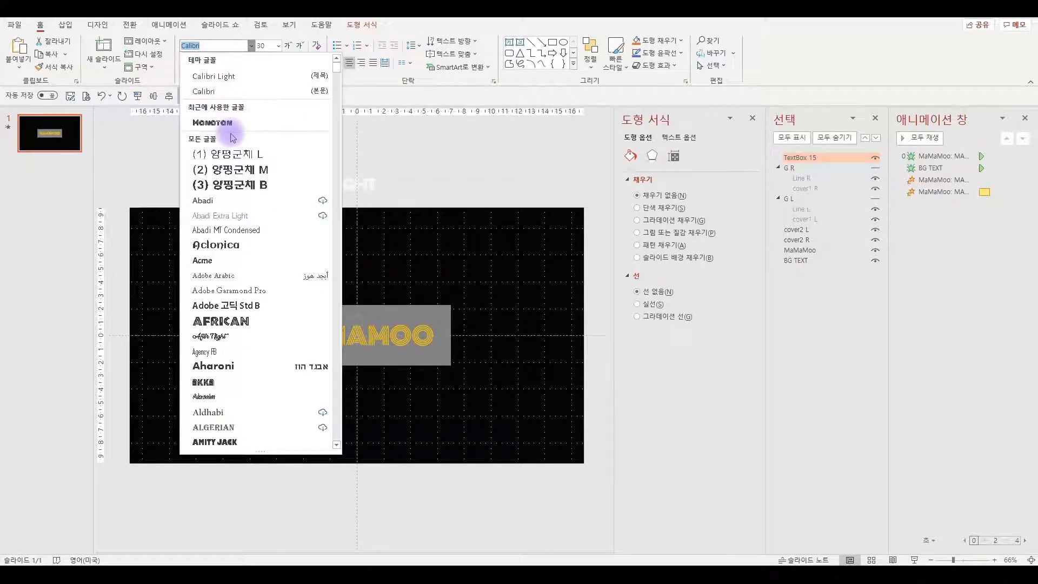
{"action": "left_click", "coordinate": [245, 258]}
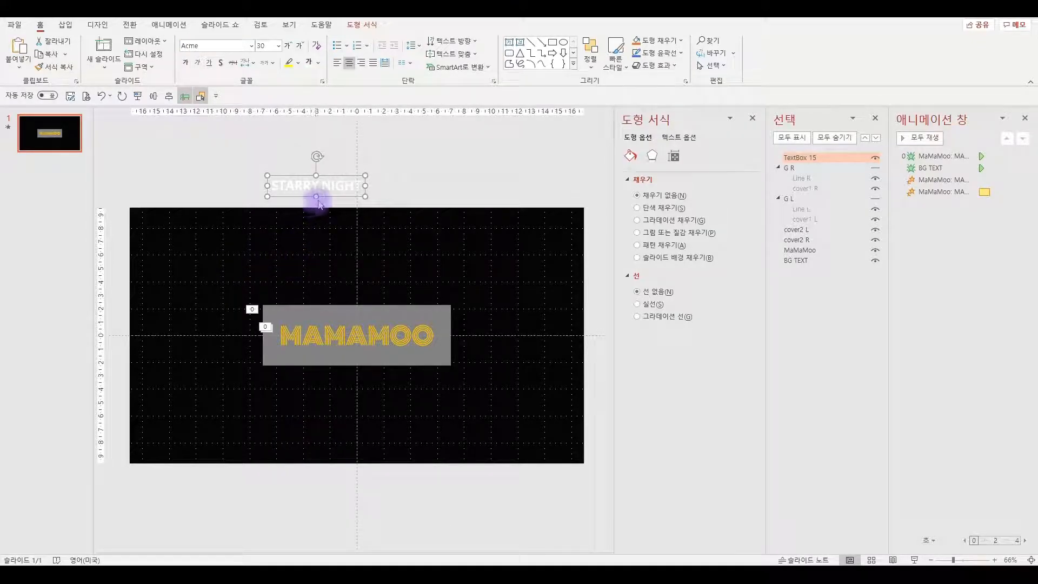
Position the STARRY NIGHT text box above MAMAMOO and place a copy below it reading EGOTISTIC
{"action": "left_click_drag", "start_coordinate": [337, 199], "coordinate": [373, 361]}
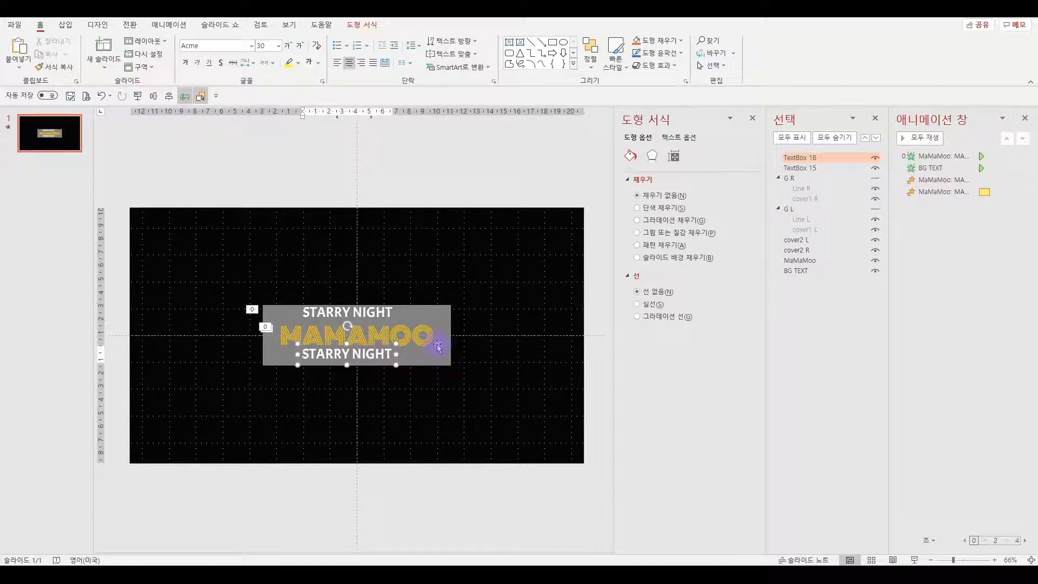
{"action": "key", "text": "Delete"}
{"action": "key", "text": "Delete"}
{"action": "key", "text": "Delete"}
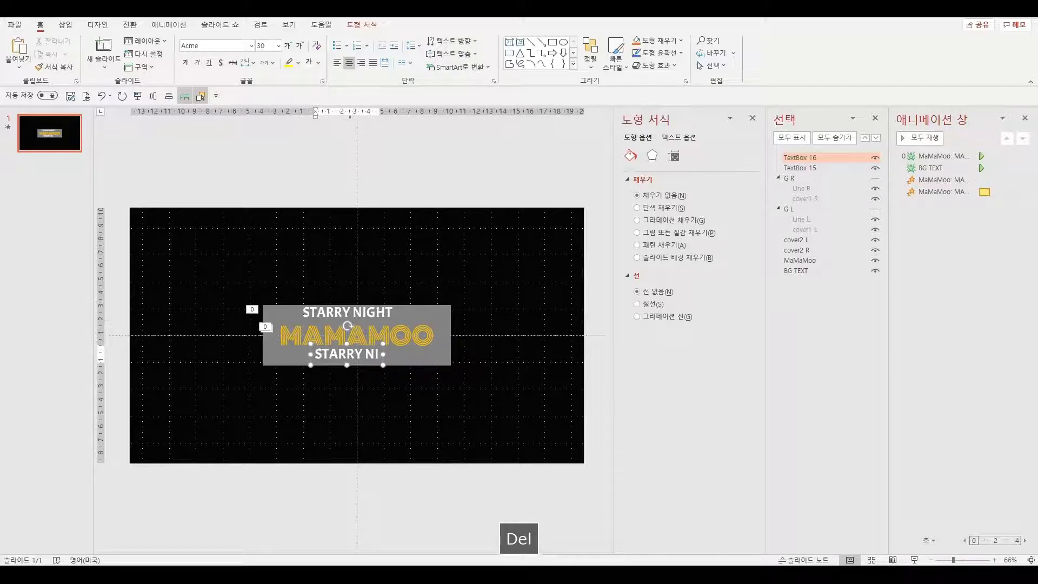
{"action": "key", "text": "BackSpace"}
{"action": "key", "text": "BackSpace"}
{"action": "key", "text": "BackSpace"}
{"action": "key", "text": "BackSpace"}
{"action": "key", "text": "BackSpace"}
{"action": "key", "text": "BackSpace"}
{"action": "key", "text": "BackSpace"}
{"action": "key", "text": "BackSpace"}
{"action": "key", "text": "BackSpace"}
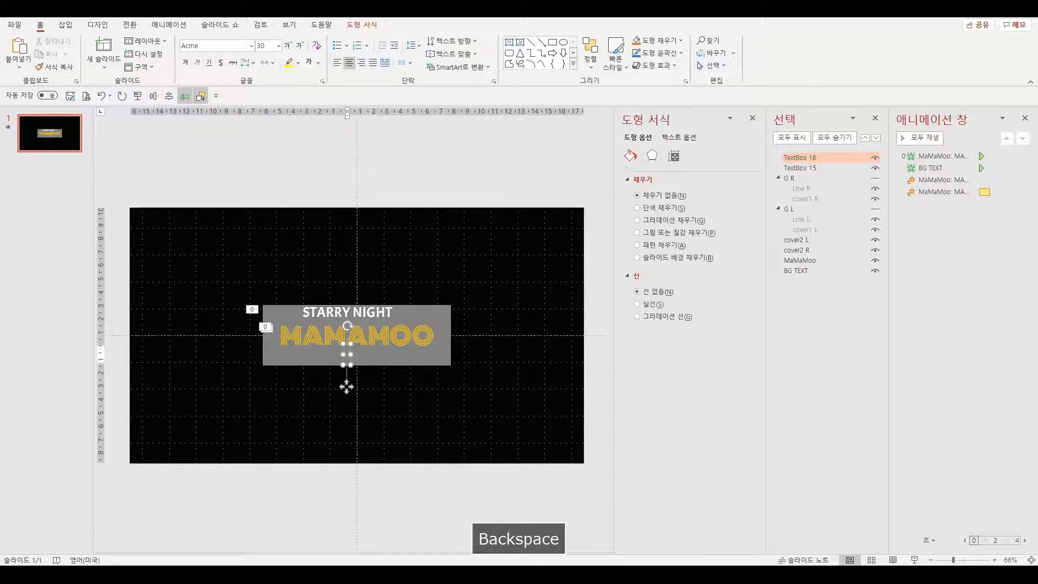
{"action": "type", "text": "EG"}
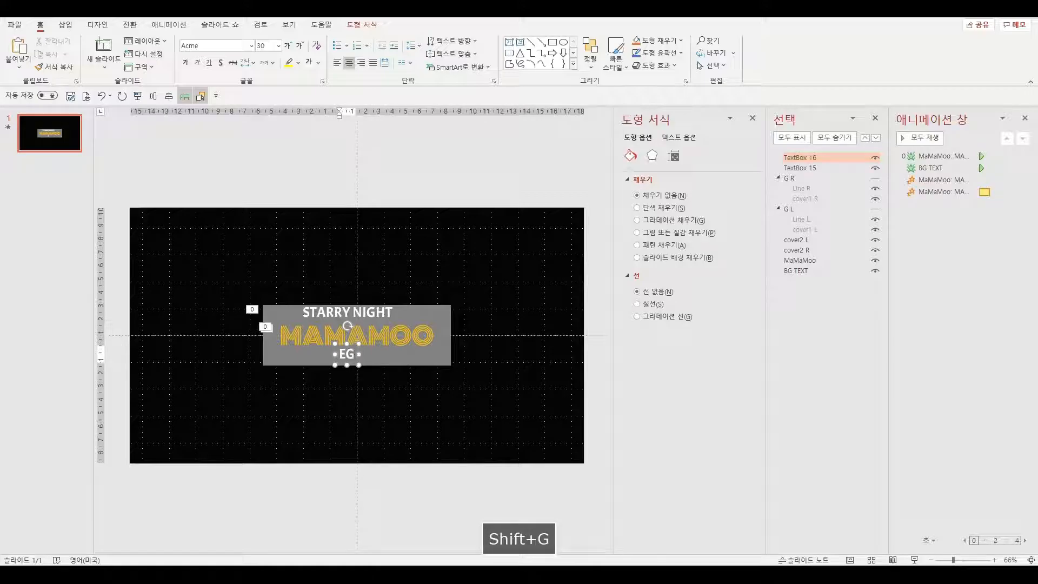
{"action": "type", "text": "OTISTIC"}
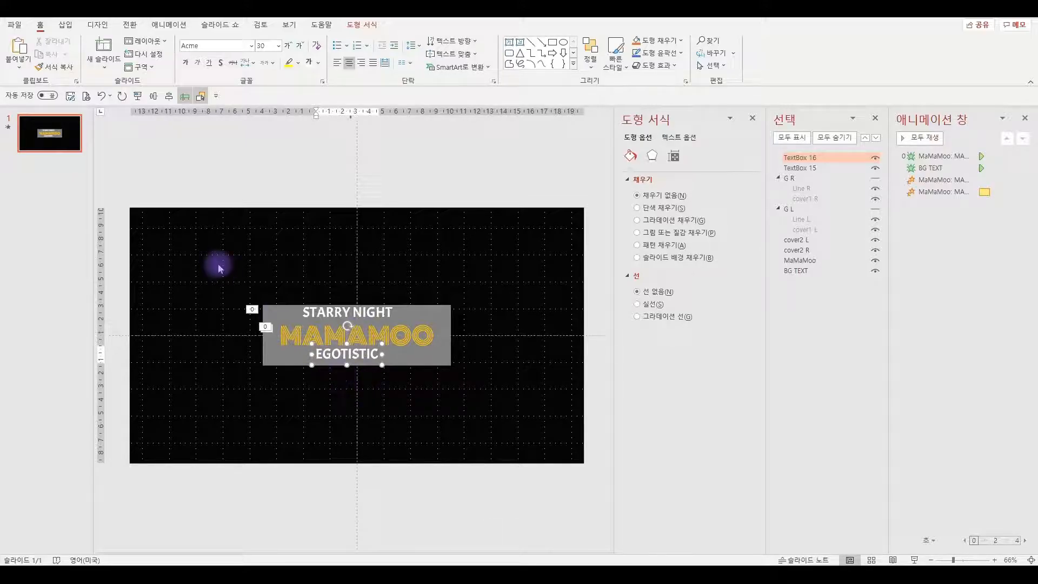
Centre the EGOTISTIC and STARRY NIGHT text boxes horizontally on the slide
{"action": "left_click", "coordinate": [154, 95]}
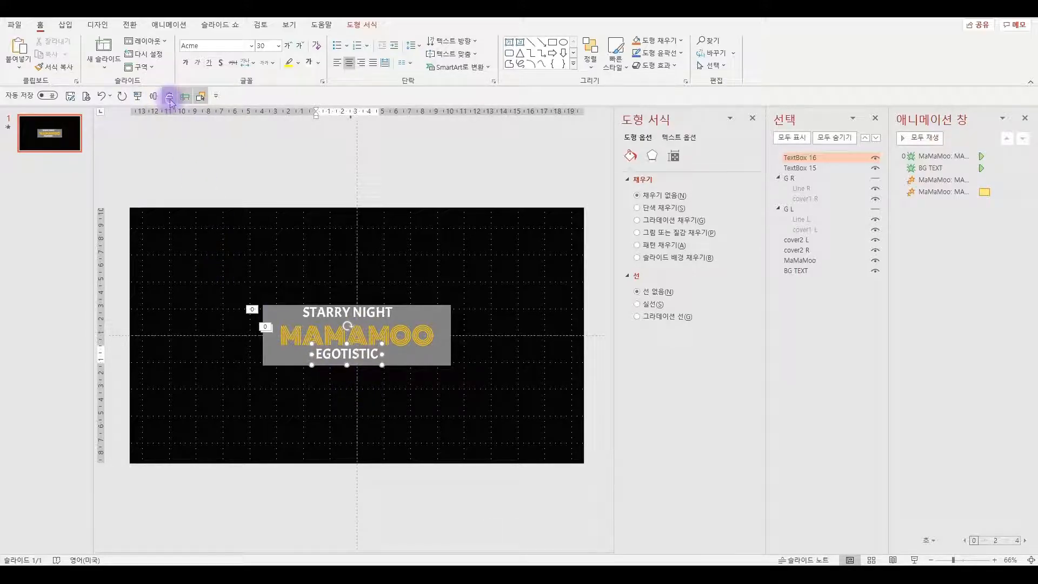
{"action": "left_click", "coordinate": [321, 320]}
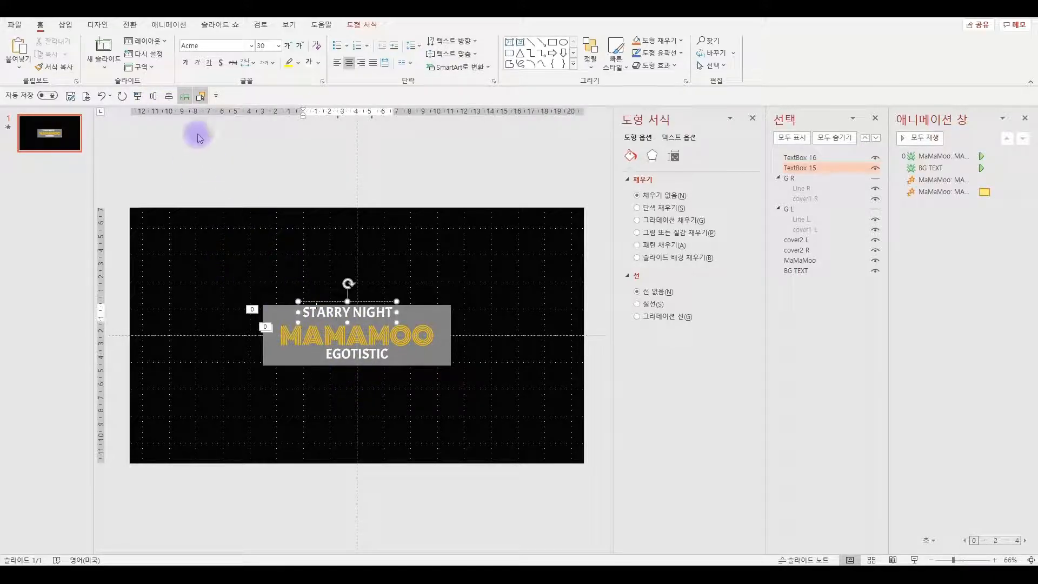
{"action": "left_click", "coordinate": [169, 97]}
Hide the BG TEXT rectangle and nudge STARRY NIGHT down so it sits just above MAMAMOO
{"action": "scroll", "coordinate": [490, 312], "scroll_direction": "up", "scroll_amount": 10}
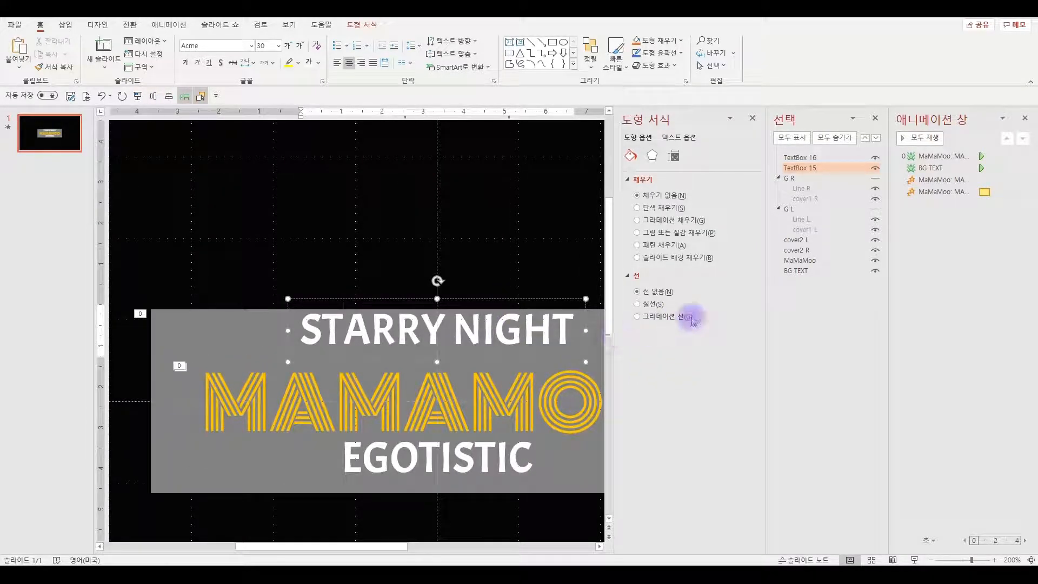
{"action": "scroll", "coordinate": [490, 324], "scroll_direction": "up", "scroll_amount": 5}
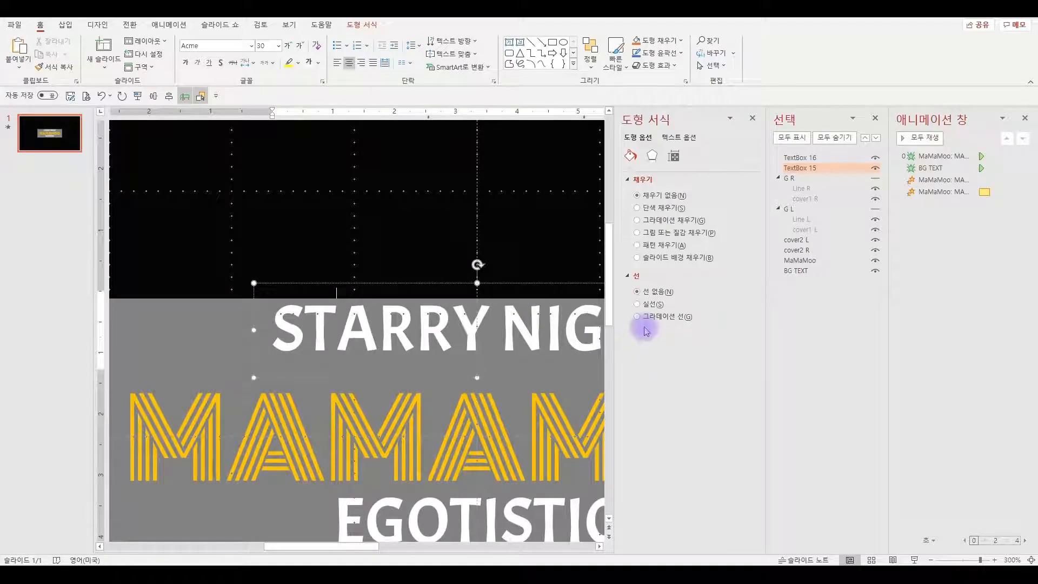
{"action": "left_click", "coordinate": [874, 270]}
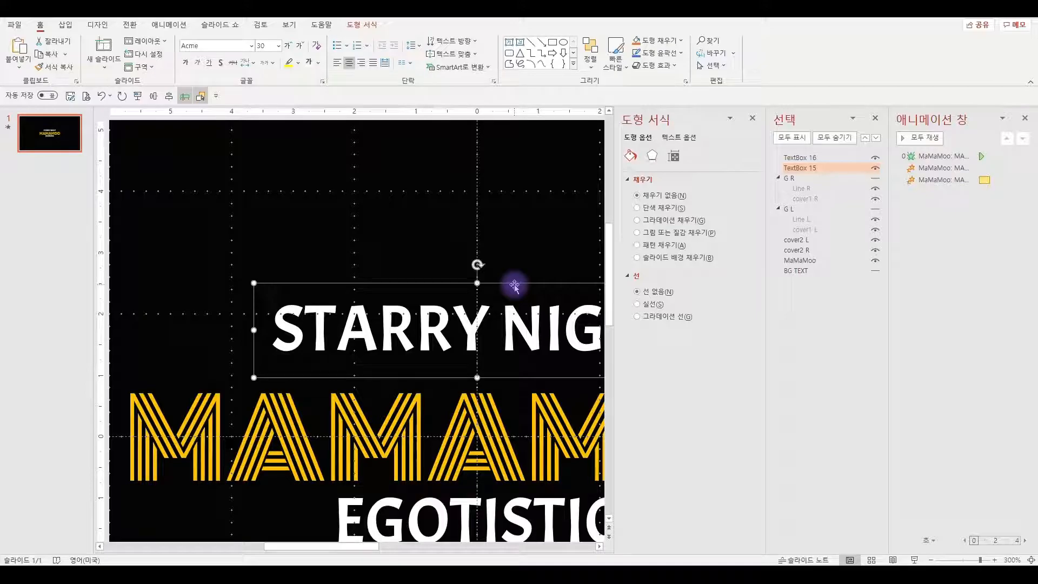
{"action": "key", "text": "Down"}
{"action": "key", "text": "Down"}
{"action": "key", "text": "Down"}
{"action": "key", "text": "Down"}
{"action": "key", "text": "Down"}
{"action": "key", "text": "Down"}
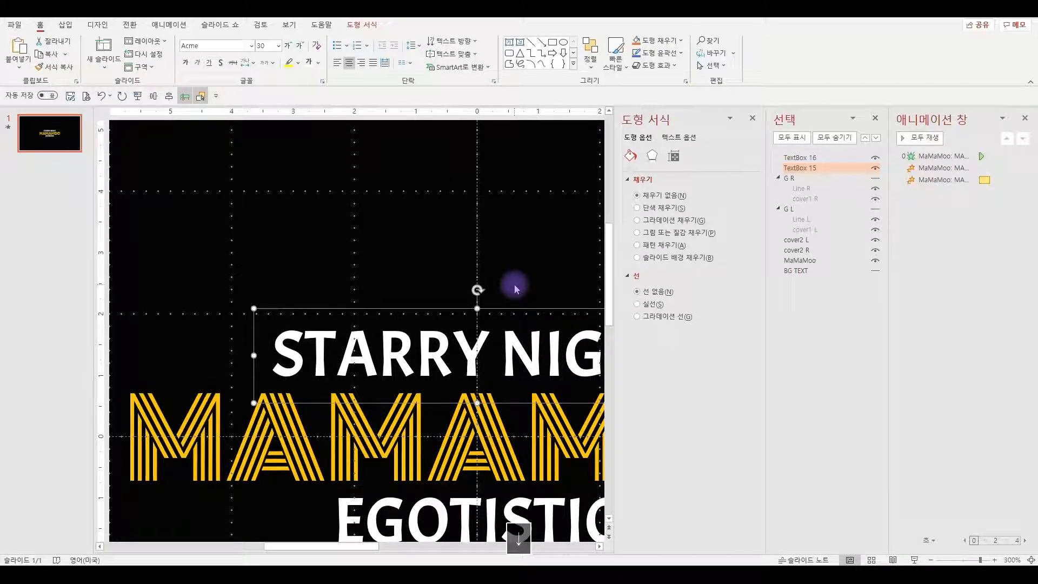
{"action": "scroll", "coordinate": [514, 284], "scroll_direction": "up", "scroll_amount": 10}
{"action": "key", "text": "Up"}
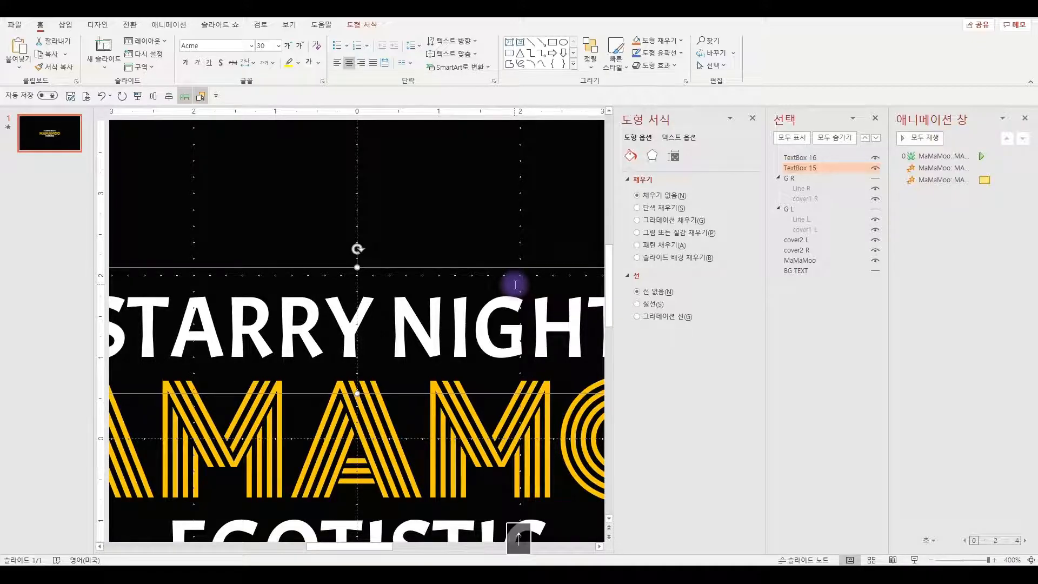
{"action": "scroll", "coordinate": [514, 284], "scroll_direction": "down", "scroll_amount": 20}
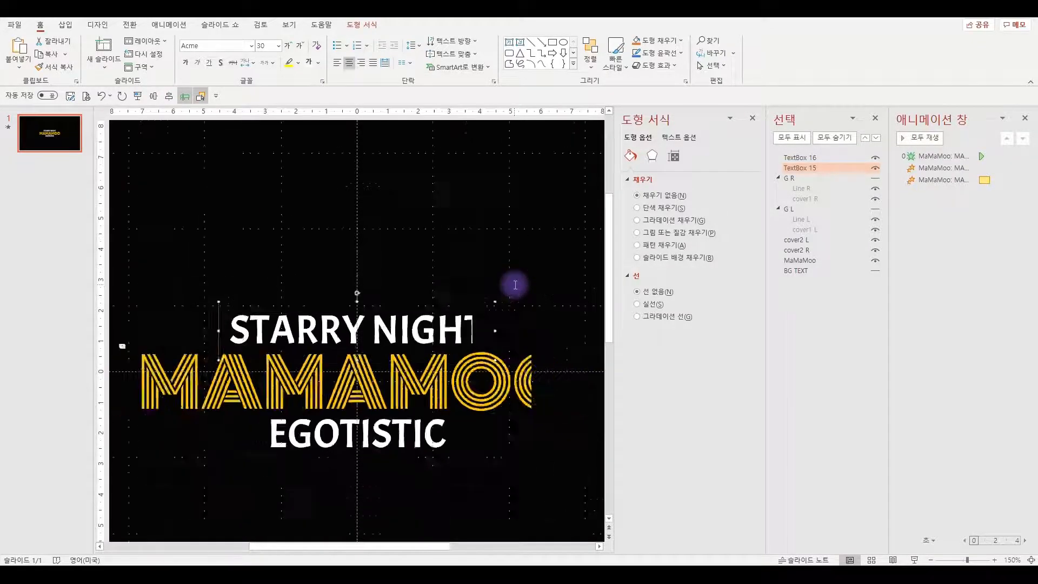
Try nudging the EGOTISTIC text box vertically to adjust its gap below MAMAMOO
{"action": "left_click", "coordinate": [351, 411]}
{"action": "scroll", "coordinate": [461, 416], "scroll_direction": "up", "scroll_amount": 20}
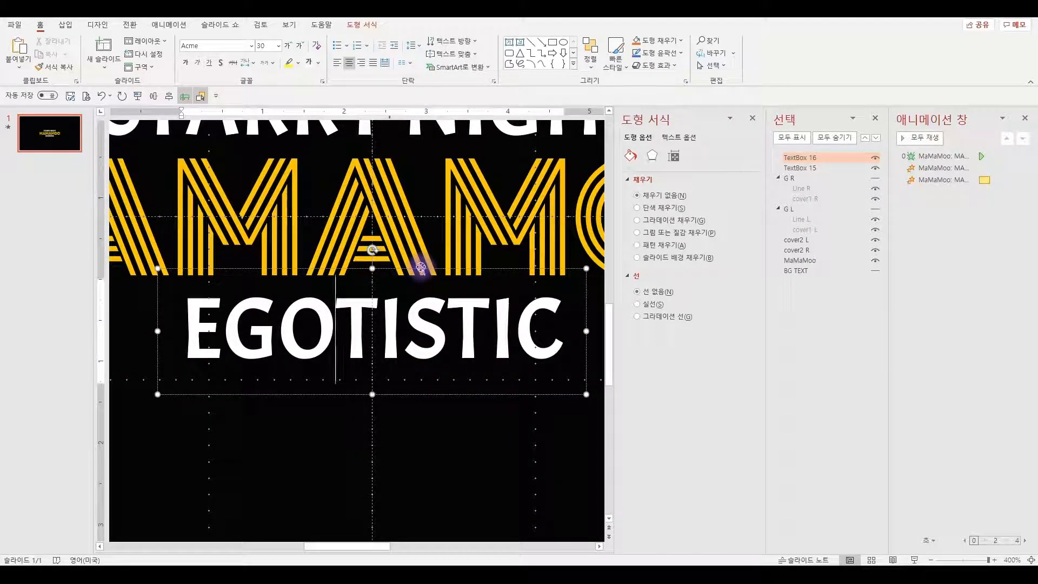
{"action": "left_click", "coordinate": [421, 269]}
{"action": "key", "text": "Down"}
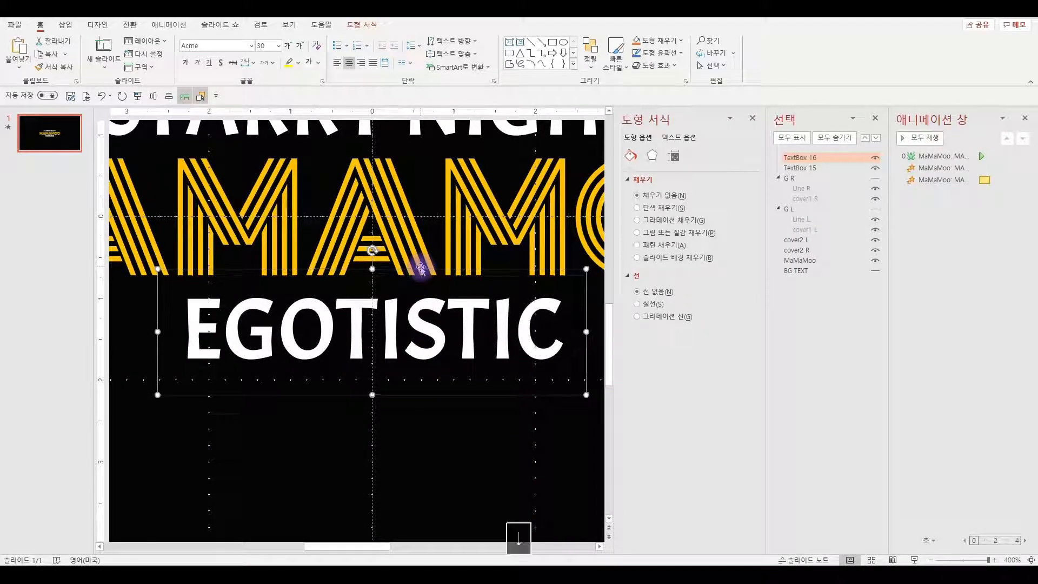
{"action": "key", "text": "Up"}
{"action": "scroll", "coordinate": [422, 266], "scroll_direction": "down", "scroll_amount": 5}
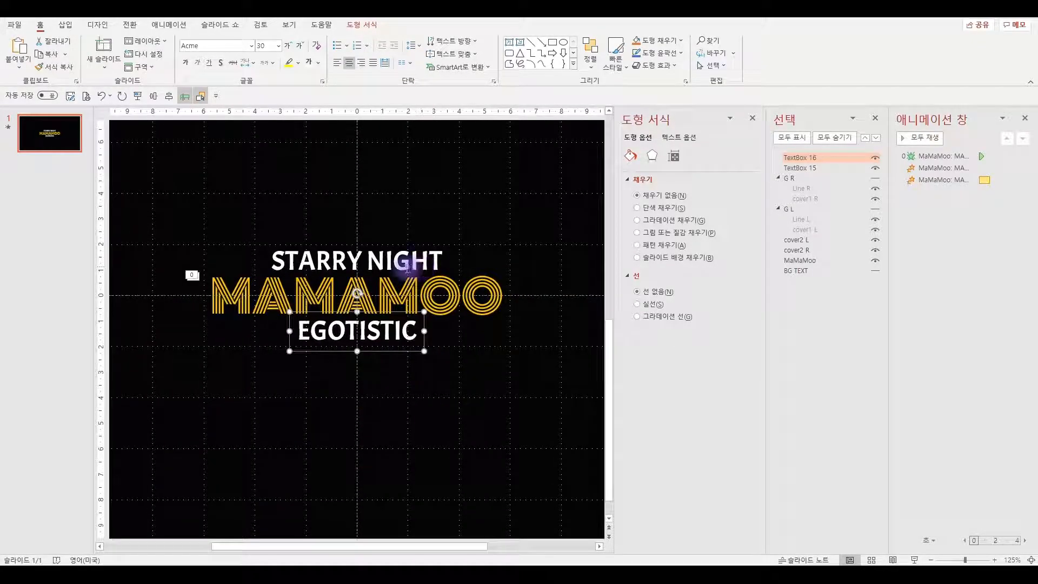
Rename the STARRY NIGHT text box object as Starry Night
{"action": "left_click", "coordinate": [396, 245]}
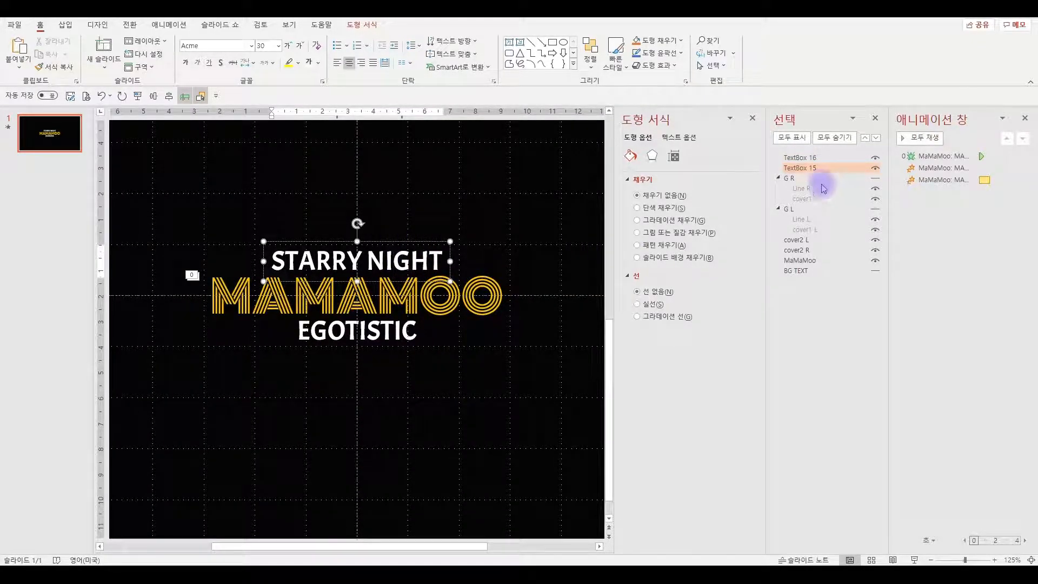
{"action": "left_click", "coordinate": [811, 159], "text": "ctrl"}
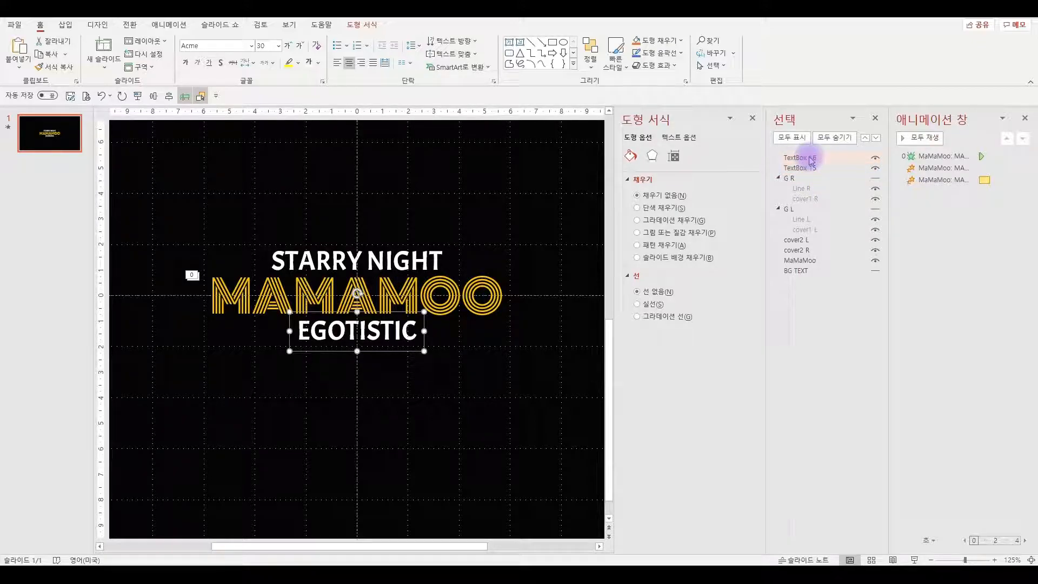
{"action": "left_click", "coordinate": [807, 169]}
{"action": "left_click", "coordinate": [807, 169]}
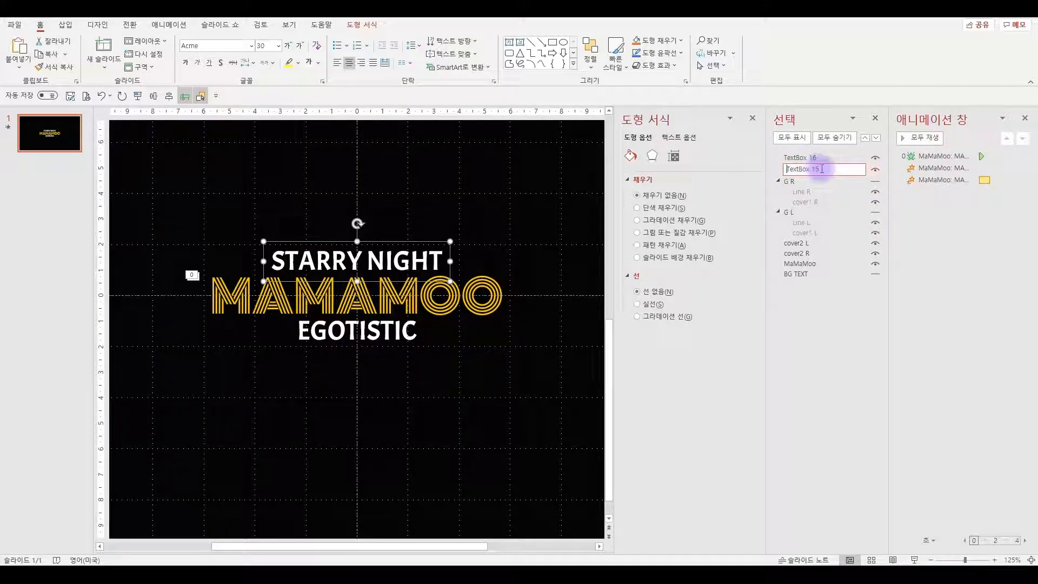
{"action": "type", "text": "S"}
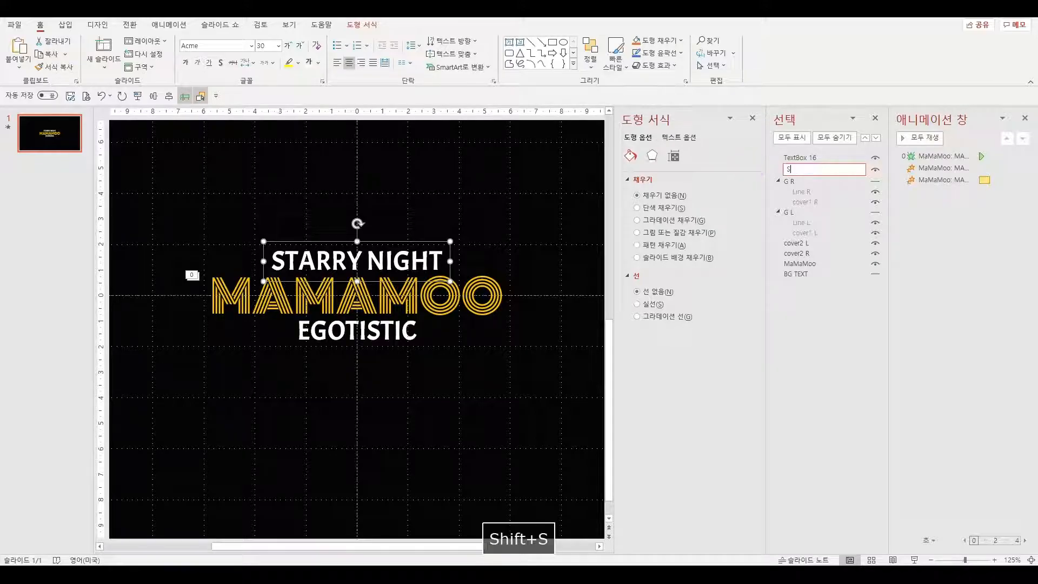
{"action": "type", "text": "tarry Night"}
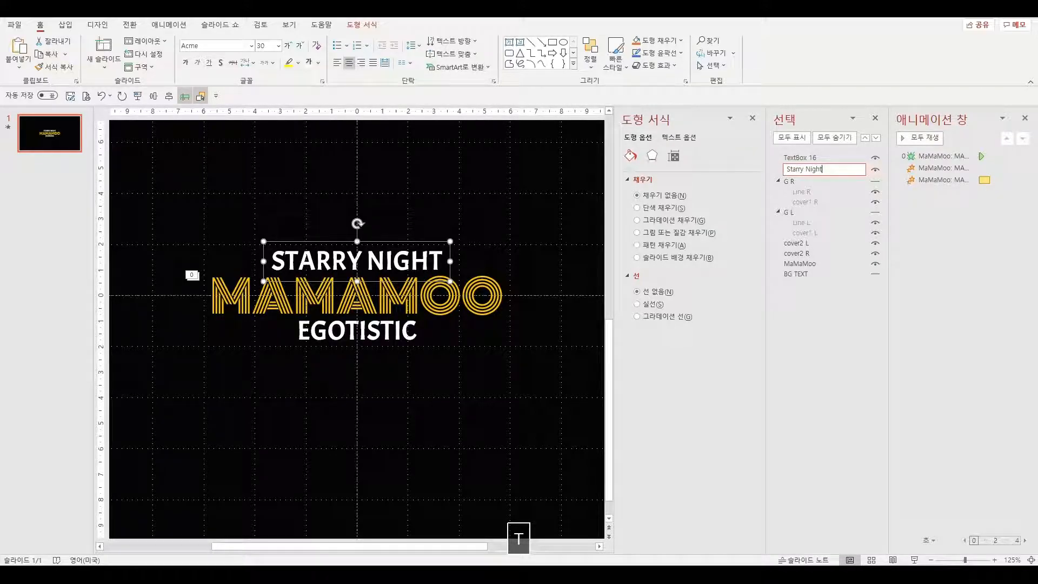
Rename the EGOTISTIC text box object as C
{"action": "left_click", "coordinate": [805, 161]}
{"action": "left_click", "coordinate": [818, 161]}
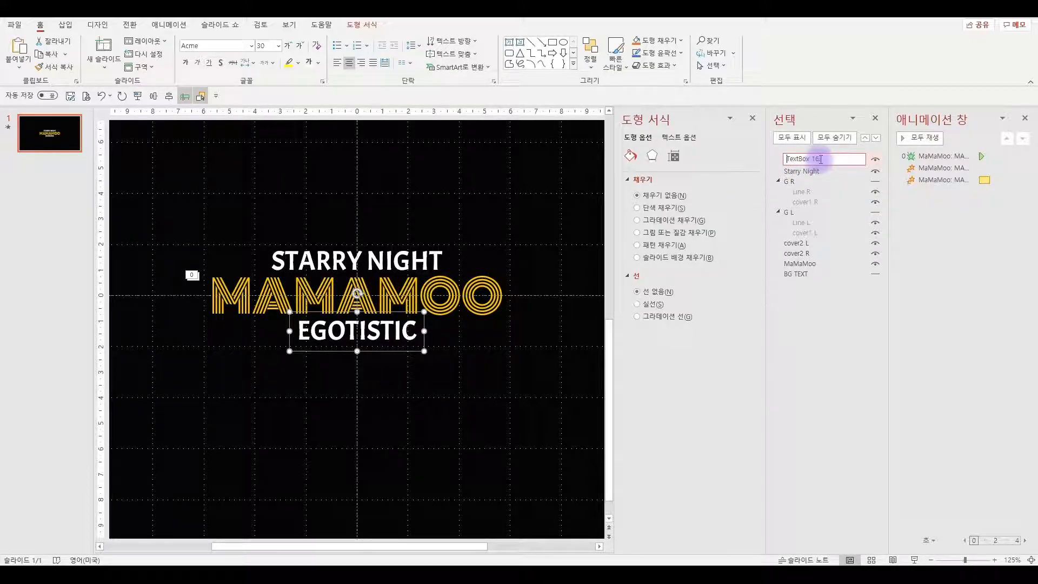
{"action": "left_click_drag", "start_coordinate": [820, 160], "coordinate": [761, 157]}
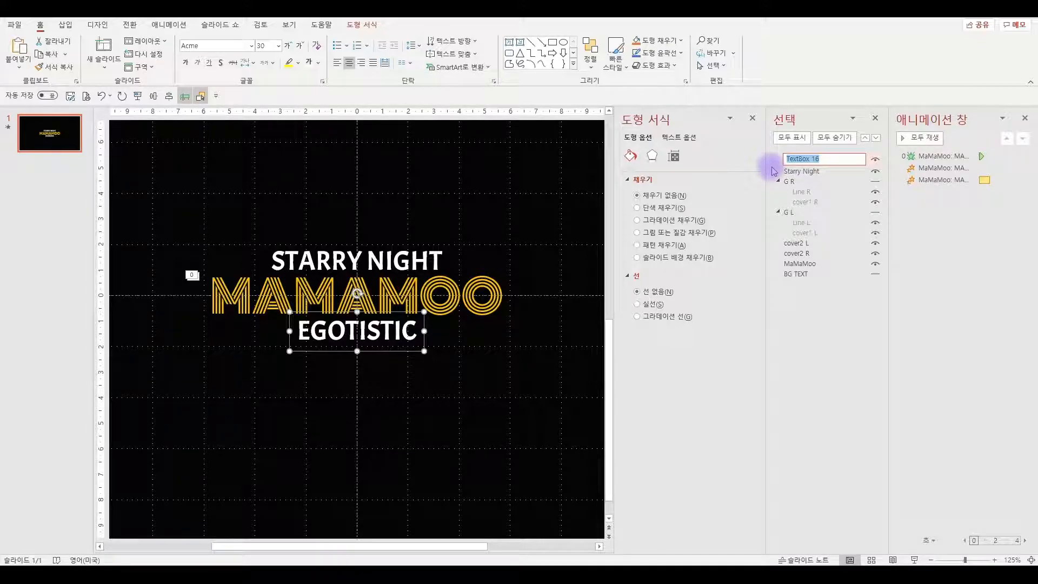
{"action": "type", "text": "C"}
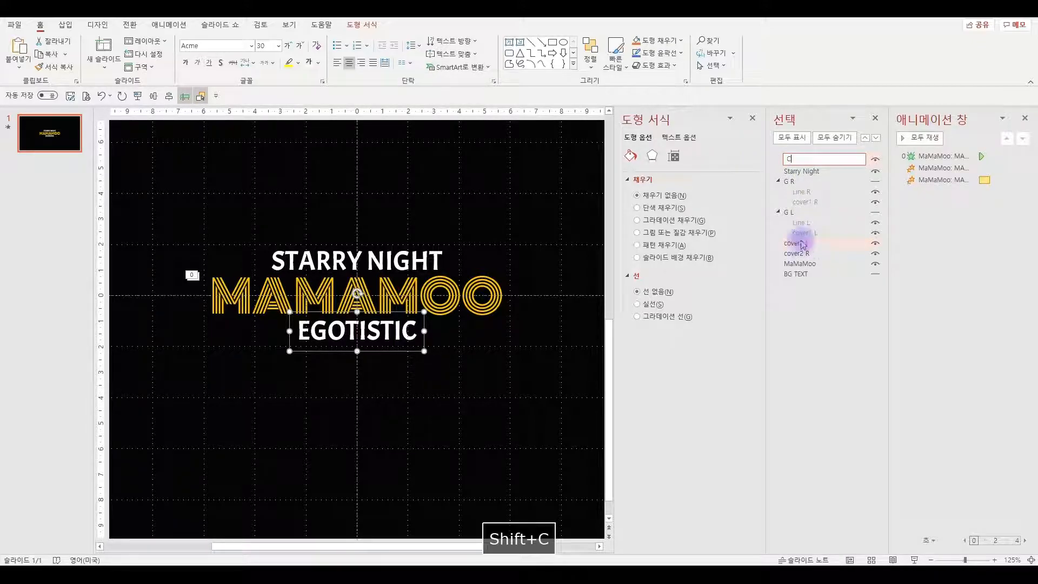
{"action": "left_click", "coordinate": [909, 310]}
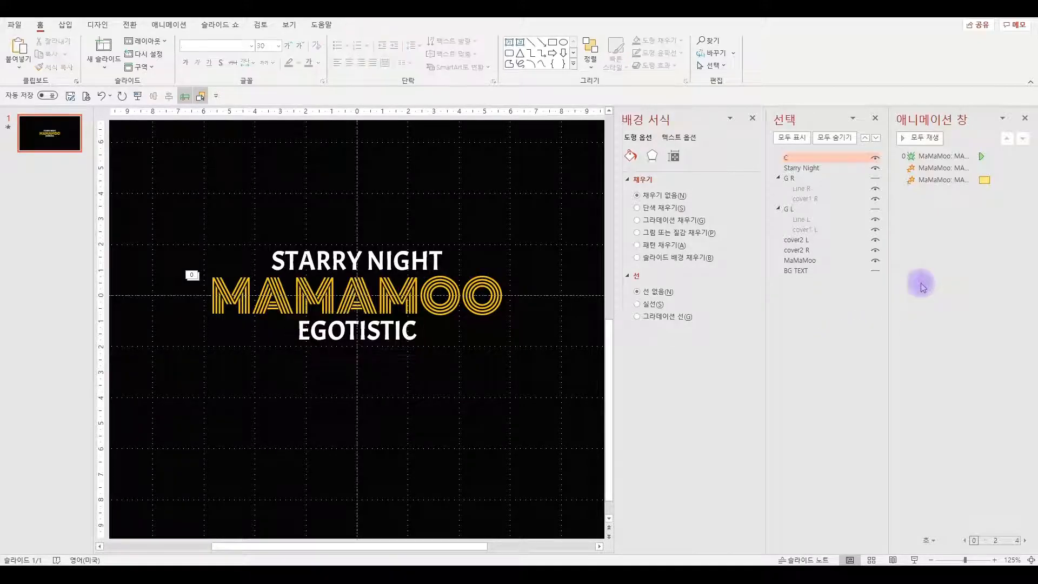
Reorder the Starry Night and C objects so they lie behind cover2 R and in front of MaMaMoo
{"action": "left_click_drag", "start_coordinate": [802, 170], "coordinate": [803, 257]}
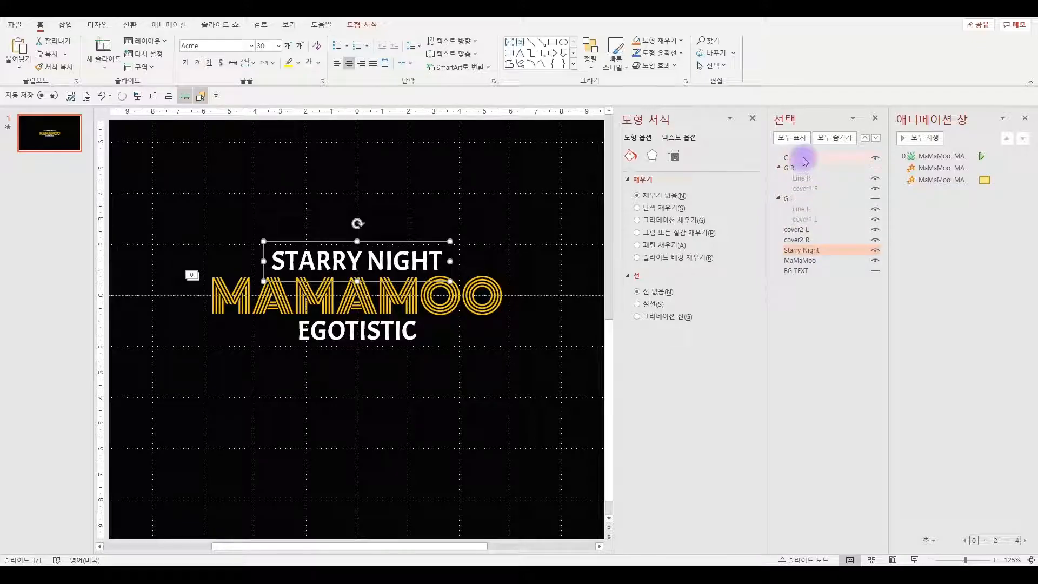
{"action": "left_click_drag", "start_coordinate": [803, 161], "coordinate": [805, 242]}
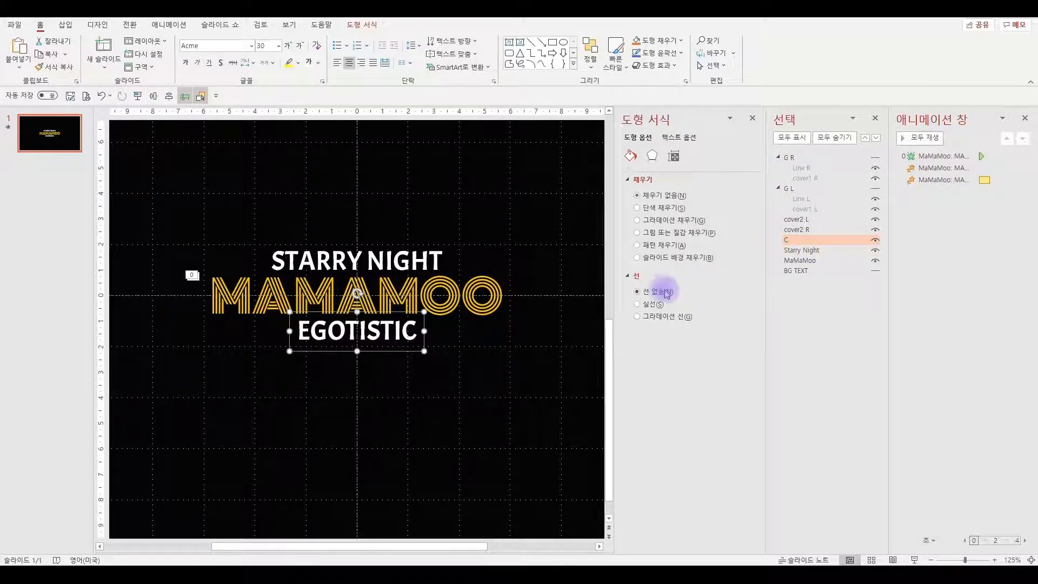
Apply a Fly In entrance animation coming from the right to the Starry Night text
{"action": "left_click", "coordinate": [797, 251]}
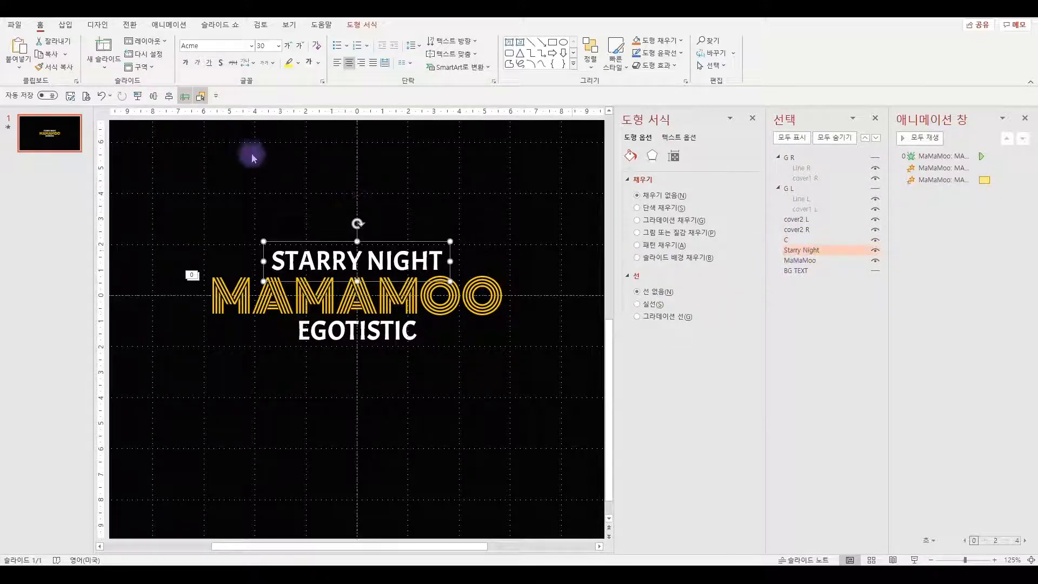
{"action": "left_click", "coordinate": [181, 28]}
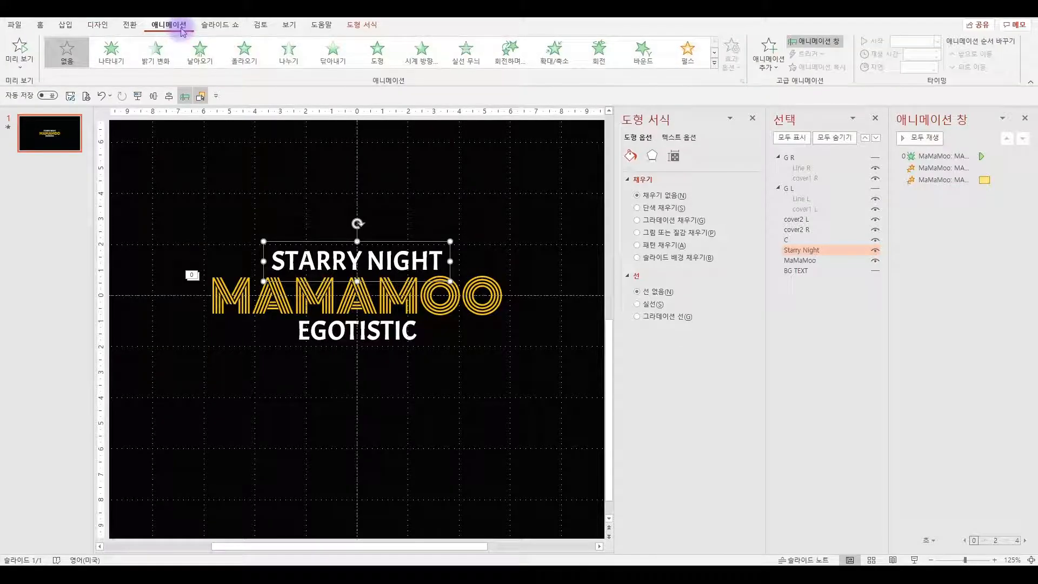
{"action": "left_click", "coordinate": [201, 50]}
{"action": "left_click", "coordinate": [730, 58]}
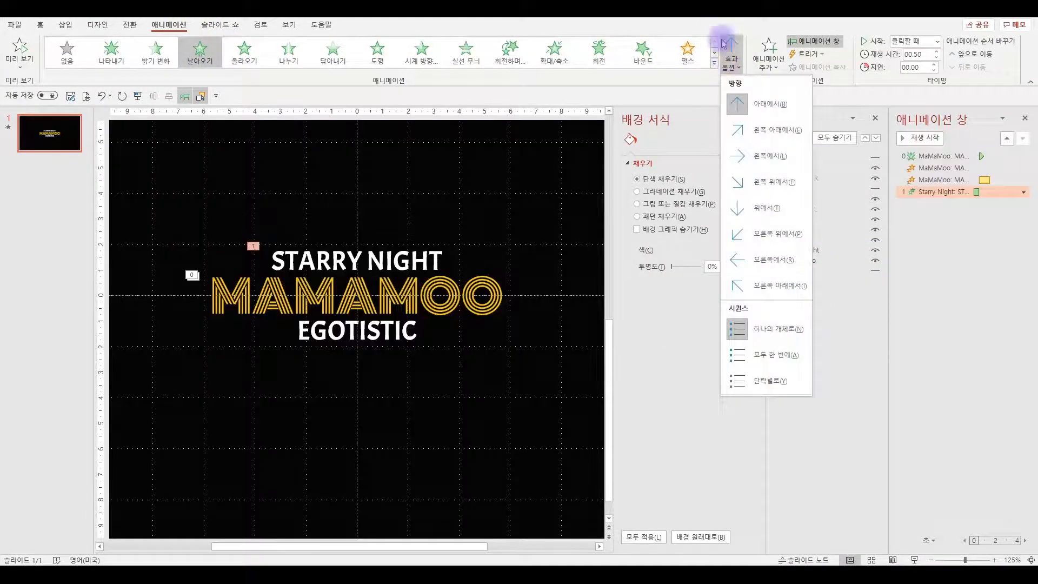
{"action": "left_click", "coordinate": [774, 259]}
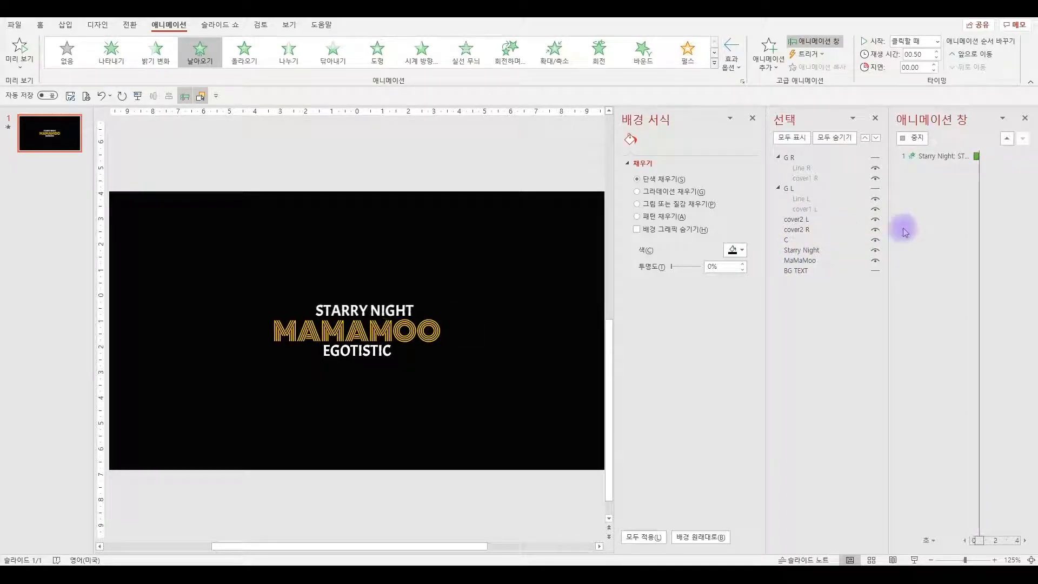
Set the Starry Night animation to start with the previous effect after a 0.75-second delay
{"action": "right_click", "coordinate": [920, 194]}
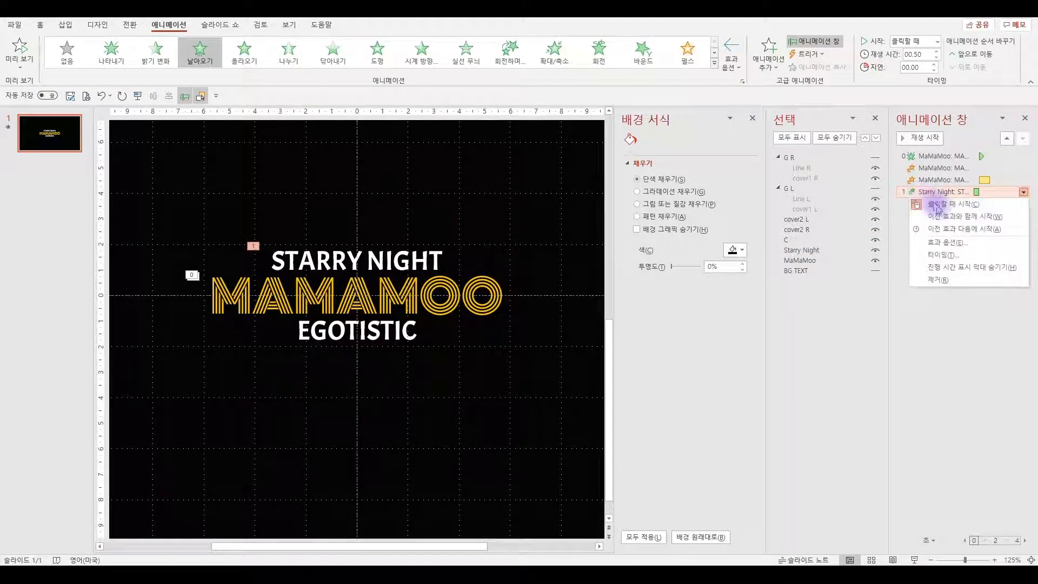
{"action": "left_click", "coordinate": [945, 216]}
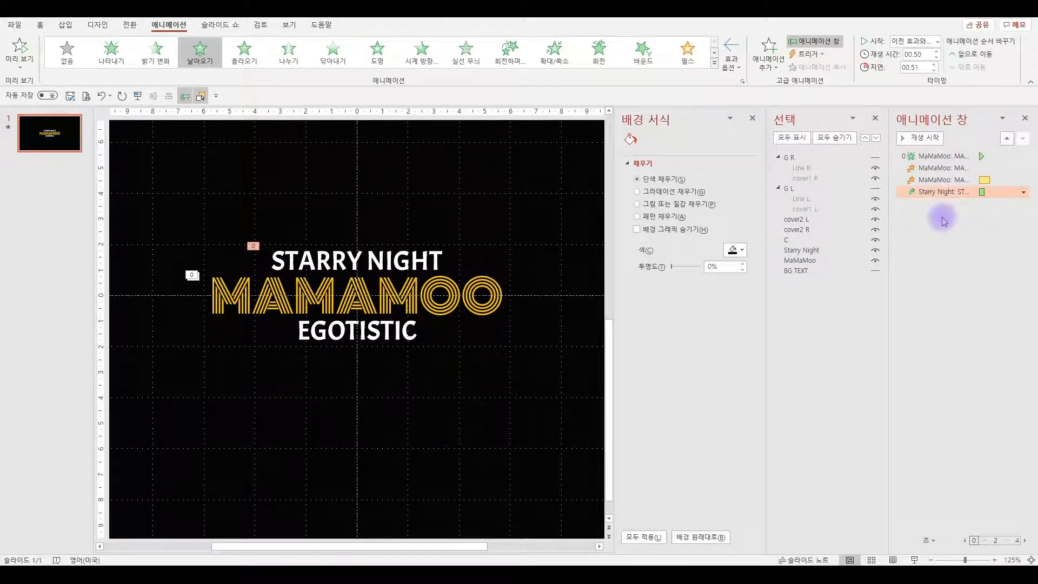
{"action": "left_click", "coordinate": [934, 64]}
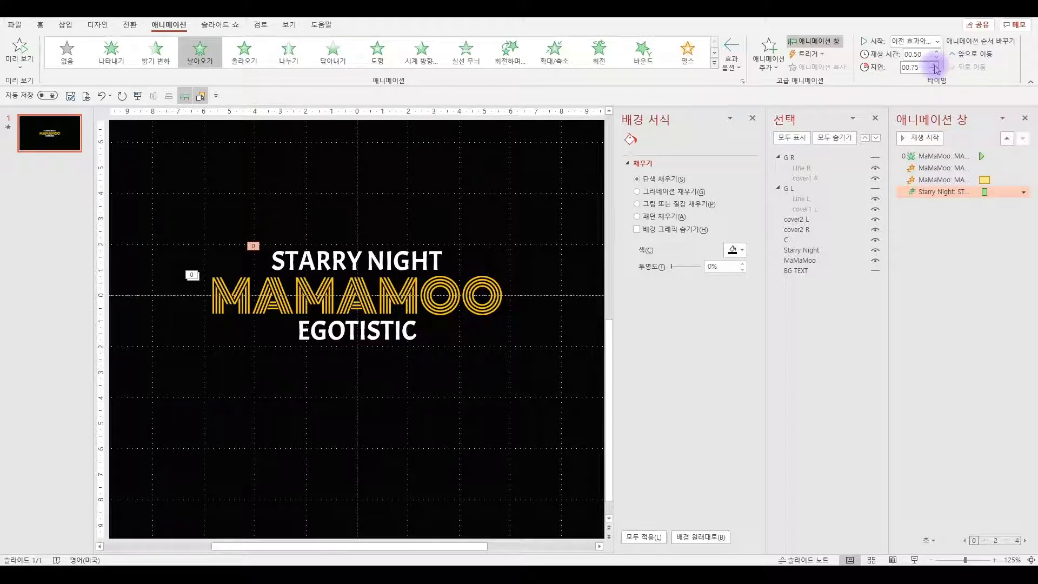
Set the Starry Night Fly In animation to animate its text by letter
{"action": "double_click", "coordinate": [923, 194]}
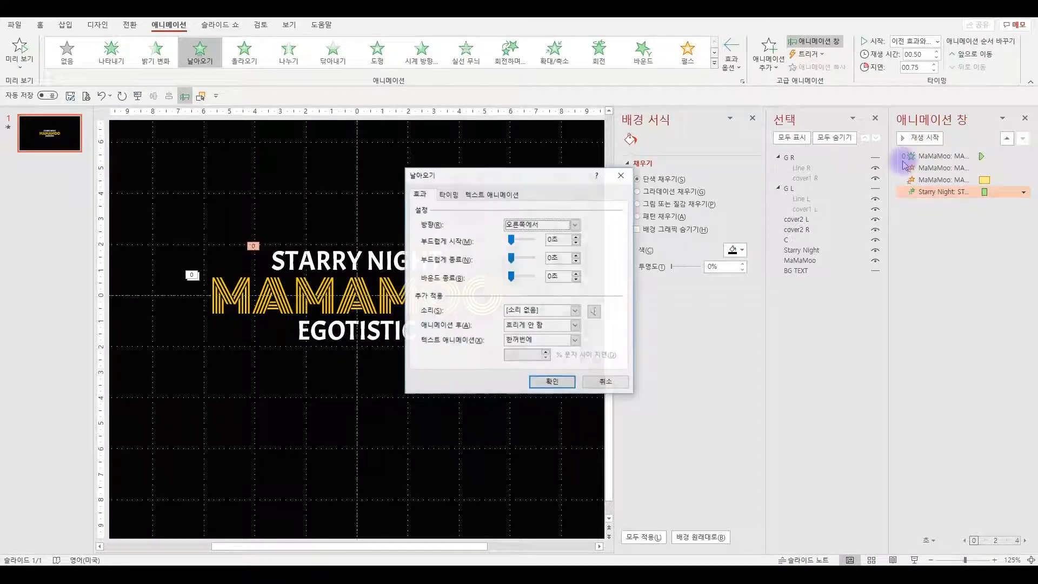
{"action": "left_click", "coordinate": [538, 340]}
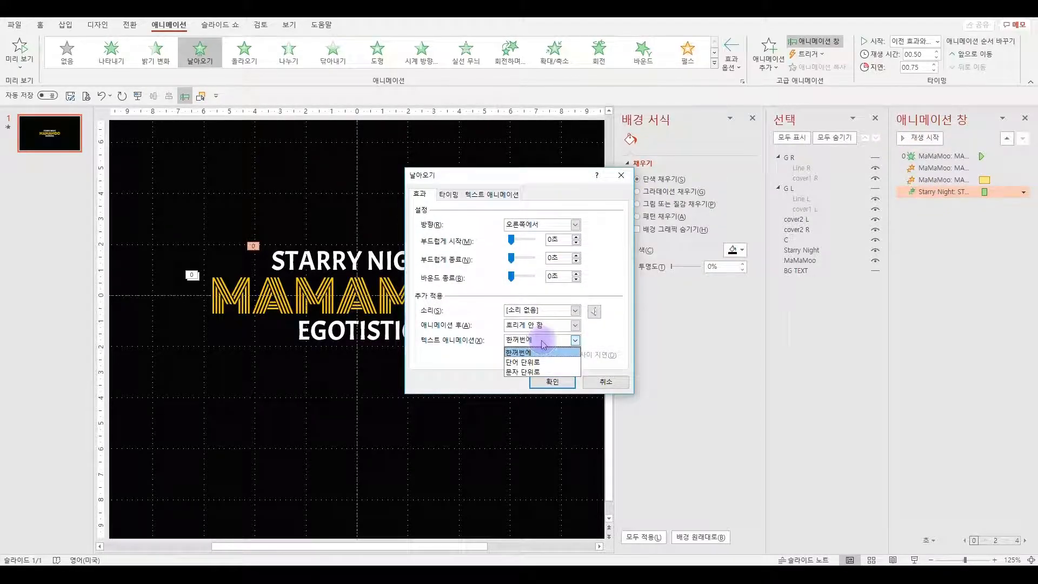
{"action": "left_click", "coordinate": [533, 371]}
{"action": "left_click", "coordinate": [552, 382]}
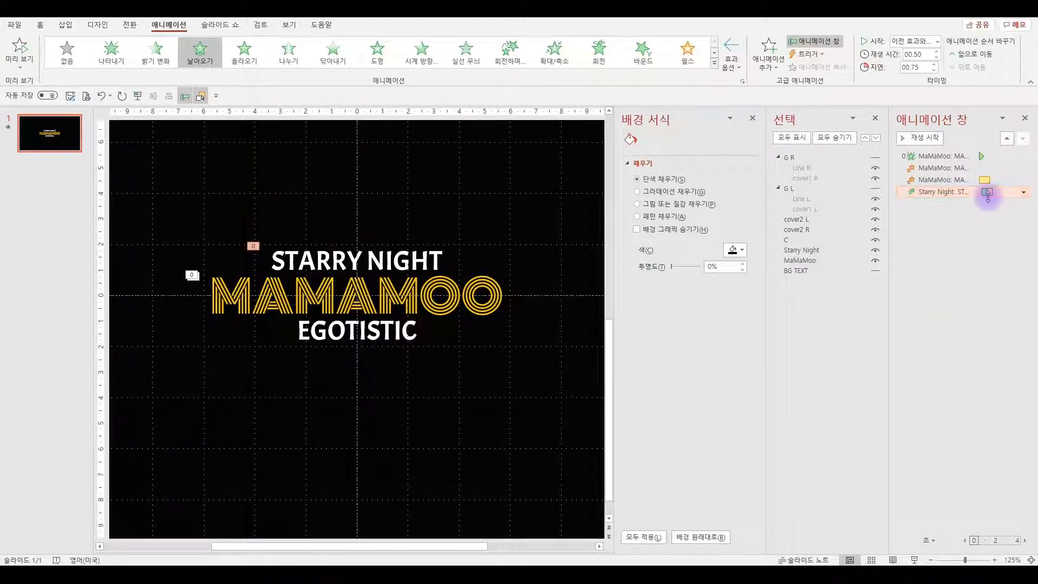
{"action": "left_click", "coordinate": [994, 250]}
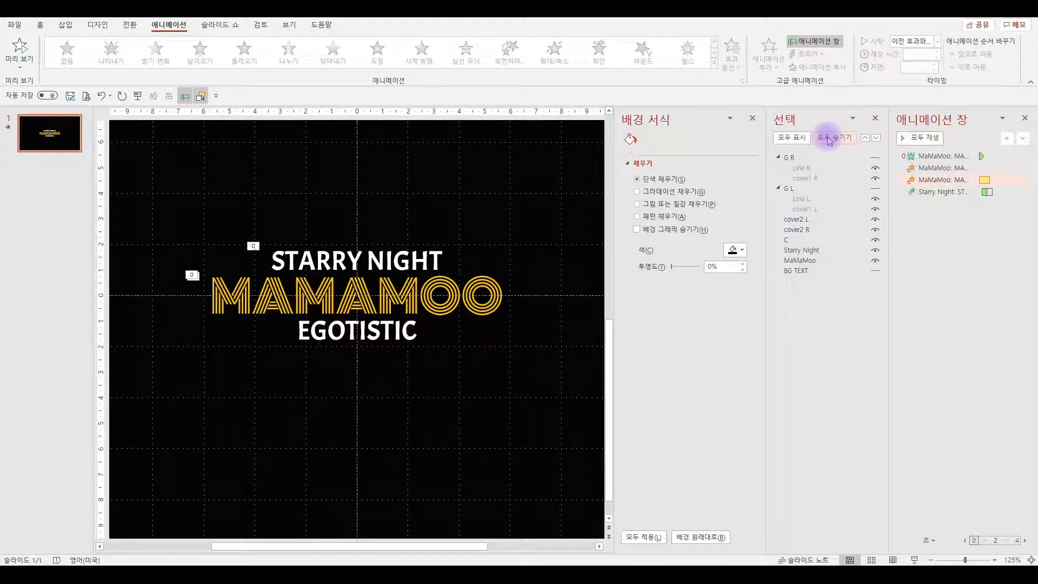
Show all hidden objects and preview the slide's full animation sequence
{"action": "left_click", "coordinate": [791, 137]}
{"action": "left_click", "coordinate": [921, 139]}
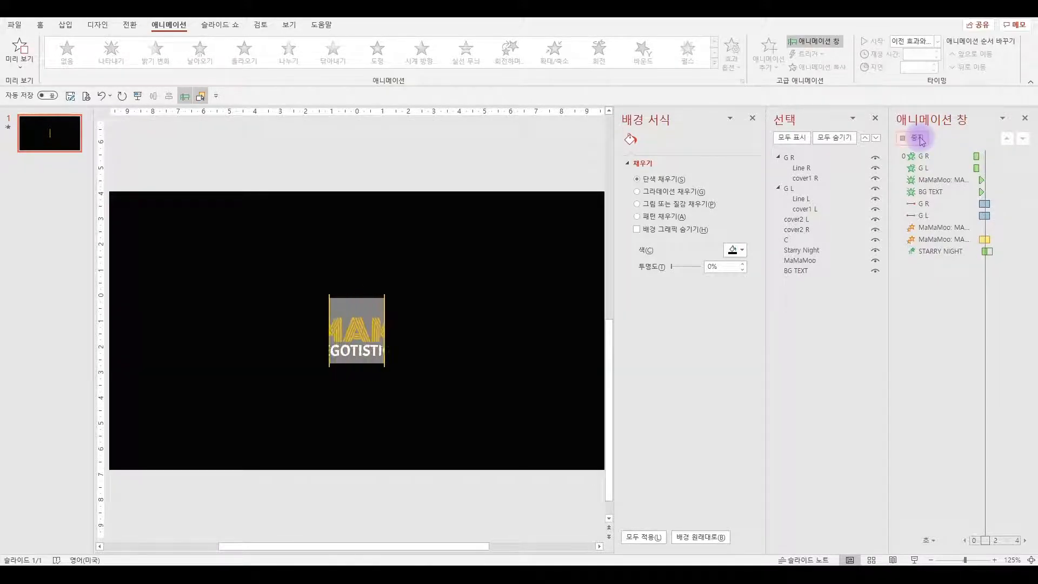
{"action": "left_click", "coordinate": [919, 137]}
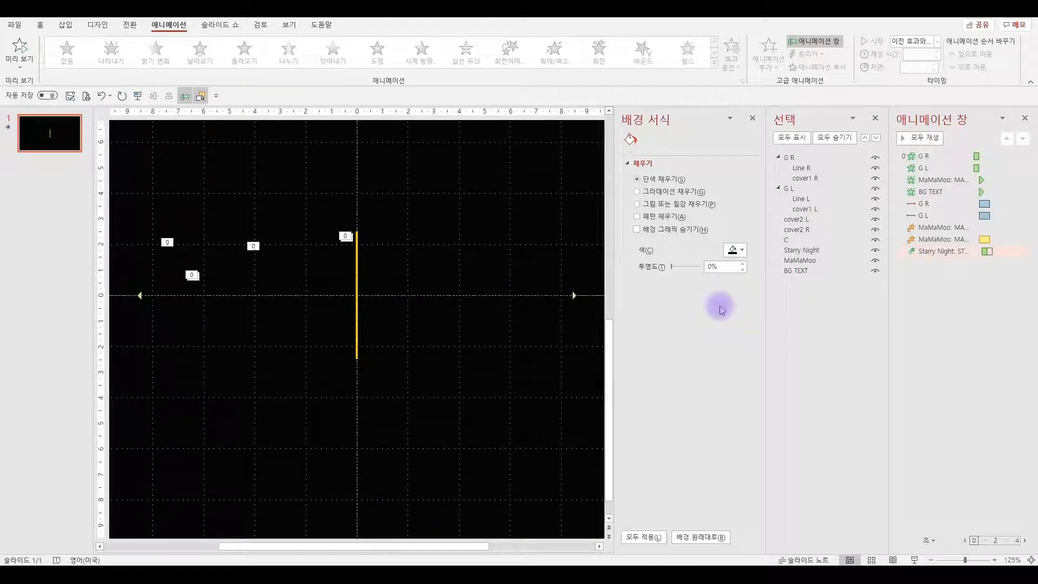
Hide every object except the EGOTISTIC text box C and select that text box
{"action": "left_click", "coordinate": [830, 139]}
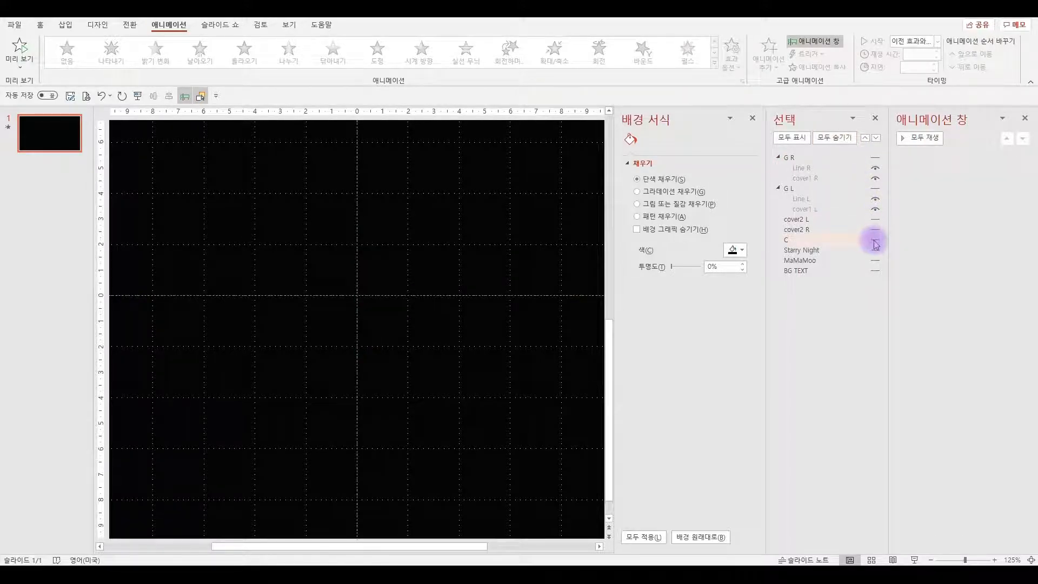
{"action": "left_click", "coordinate": [874, 241]}
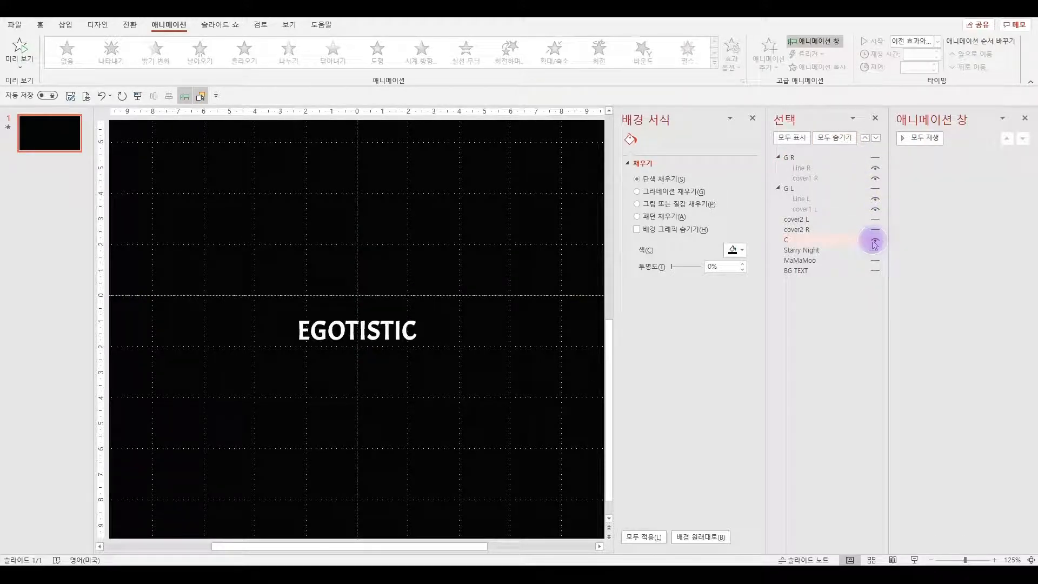
{"action": "left_click", "coordinate": [376, 341]}
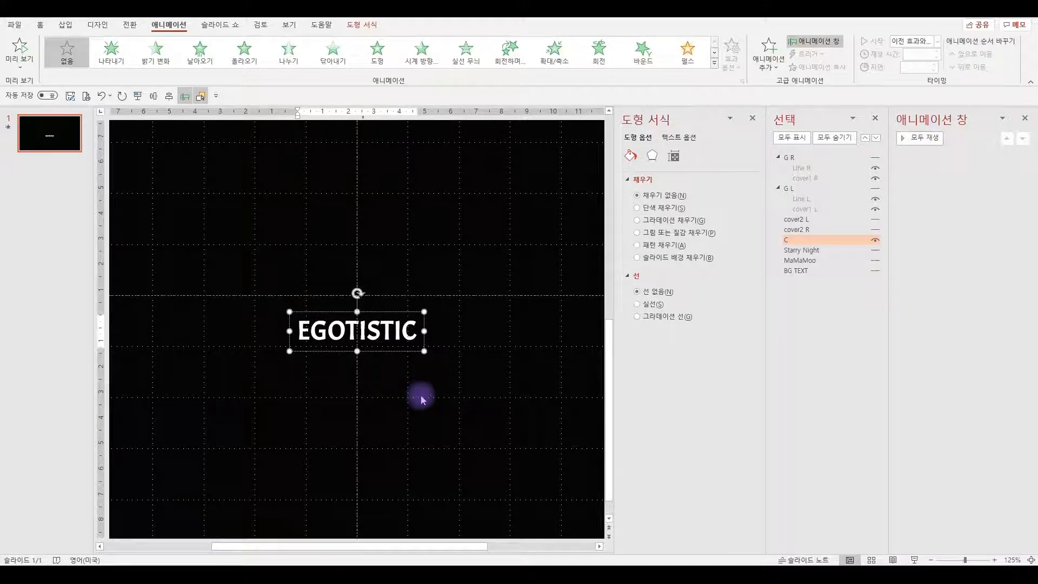
Duplicate the EGOTISTIC text box into eight copies stacked in a column below the original
{"action": "scroll", "coordinate": [420, 396], "scroll_direction": "down", "scroll_amount": 5}
{"action": "left_click_drag", "start_coordinate": [355, 369], "coordinate": [355, 408]}
{"action": "left_click_drag", "start_coordinate": [355, 408], "coordinate": [354, 427]}
{"action": "left_click_drag", "start_coordinate": [354, 427], "coordinate": [354, 459]}
{"action": "left_click_drag", "start_coordinate": [354, 458], "coordinate": [353, 474]}
{"action": "left_click_drag", "start_coordinate": [353, 474], "coordinate": [355, 503]}
{"action": "scroll", "coordinate": [364, 439], "scroll_direction": "up", "scroll_amount": 1}
Make the text fill of every letter except the final C fully transparent in the topmost EGOTISTIC text box
{"action": "left_click", "coordinate": [398, 275]}
{"action": "key", "text": "shift+Left"}
{"action": "key", "text": "shift+Left"}
{"action": "key", "text": "shift+Left"}
{"action": "key", "text": "shift+Left"}
{"action": "key", "text": "shift+Left"}
{"action": "key", "text": "shift+Left"}
{"action": "key", "text": "shift+Left"}
{"action": "key", "text": "shift+Left"}
{"action": "left_click", "coordinate": [692, 139]}
{"action": "left_click_drag", "start_coordinate": [672, 282], "coordinate": [718, 283]}
Make all letters except the last I transparent in the second EGOTISTIC text box from the top
{"action": "left_click", "coordinate": [393, 319]}
{"action": "key", "text": "shift+Left"}
{"action": "key", "text": "shift+Left"}
{"action": "key", "text": "shift+Left"}
{"action": "key", "text": "shift+Left"}
{"action": "key", "text": "shift+Left"}
{"action": "key", "text": "shift+Left"}
{"action": "key", "text": "shift+Left"}
{"action": "key", "text": "Right"}
{"action": "key", "text": "shift+Right"}
Make all letters except the second T transparent in the third EGOTISTIC text box
{"action": "left_click", "coordinate": [372, 346]}
{"action": "key", "text": "shift+Left"}
{"action": "key", "text": "shift+Left"}
{"action": "key", "text": "shift+Left"}
{"action": "key", "text": "shift+Left"}
{"action": "key", "text": "shift+Left"}
{"action": "key", "text": "shift+Left"}
{"action": "left_click", "coordinate": [395, 348]}
{"action": "key", "text": "shift+Right"}
{"action": "key", "text": "shift+Right"}
Make all letters except the S transparent in the fourth EGOTISTIC text box
{"action": "left_click", "coordinate": [420, 389]}
{"action": "key", "text": "Left"}
{"action": "key", "text": "Left"}
{"action": "key", "text": "Left"}
{"action": "key", "text": "Left"}
{"action": "key", "text": "shift+Left"}
{"action": "key", "text": "shift+Left"}
{"action": "key", "text": "shift+Left"}
{"action": "key", "text": "shift+Left"}
{"action": "key", "text": "shift+Left"}
{"action": "key", "text": "End"}
{"action": "key", "text": "shift+Left"}
{"action": "key", "text": "shift+Left"}
{"action": "key", "text": "shift+Left"}
Make all letters except the first I transparent in the fifth EGOTISTIC text box
{"action": "left_click", "coordinate": [359, 409]}
{"action": "key", "text": "shift+Left"}
{"action": "key", "text": "shift+Left"}
{"action": "key", "text": "shift+Left"}
{"action": "key", "text": "shift+Left"}
{"action": "left_click", "coordinate": [364, 408]}
{"action": "key", "text": "shift+Right"}
{"action": "key", "text": "shift+Right"}
{"action": "key", "text": "shift+Right"}
{"action": "key", "text": "shift+Right"}
{"action": "key", "text": "shift+Right"}
Make all letters except the first T transparent in the sixth EGOTISTIC text box
{"action": "left_click", "coordinate": [342, 428]}
{"action": "key", "text": "shift+Left"}
{"action": "key", "text": "shift+Left"}
{"action": "key", "text": "shift+Left"}
{"action": "key", "text": "Right"}
{"action": "key", "text": "Right"}
{"action": "key", "text": "shift+Right"}
{"action": "key", "text": "shift+Right"}
{"action": "key", "text": "shift+Right"}
{"action": "key", "text": "shift+Right"}
{"action": "key", "text": "shift+Right"}
Make all letters except the O transparent in the seventh EGOTISTIC text box
{"action": "left_click", "coordinate": [348, 462]}
{"action": "left_click", "coordinate": [371, 450]}
{"action": "key", "text": "Left"}
{"action": "key", "text": "Left"}
{"action": "key", "text": "shift+Right"}
{"action": "key", "text": "shift+Right"}
{"action": "key", "text": "shift+Right"}
{"action": "key", "text": "shift+Right"}
{"action": "key", "text": "shift+Right"}
{"action": "key", "text": "shift+Right"}
{"action": "key", "text": "Left"}
{"action": "key", "text": "Left"}
{"action": "key", "text": "shift+Left"}
{"action": "key", "text": "shift+Left"}
Make all letters except the G transparent in the eighth EGOTISTIC text box
{"action": "left_click", "coordinate": [324, 485]}
{"action": "key", "text": "Left"}
{"action": "key", "text": "shift+Right"}
{"action": "key", "text": "shift+Right"}
{"action": "key", "text": "shift+Right"}
{"action": "key", "text": "shift+Right"}
{"action": "key", "text": "shift+Right"}
{"action": "key", "text": "shift+Right"}
{"action": "key", "text": "shift+Right"}
{"action": "key", "text": "Left"}
{"action": "key", "text": "Left"}
{"action": "key", "text": "shift+Left"}
Make all letters except the initial E transparent in the lowest EGOTISTIC text box
{"action": "left_click", "coordinate": [358, 500]}
{"action": "key", "text": "Left"}
{"action": "key", "text": "shift+Right"}
{"action": "key", "text": "shift+Right"}
{"action": "key", "text": "shift+Right"}
{"action": "key", "text": "shift+Right"}
{"action": "key", "text": "shift+Right"}
{"action": "key", "text": "shift+Right"}
{"action": "key", "text": "shift+Right"}
{"action": "key", "text": "shift+Right"}
Rename the four frontmost letter text boxes E, G, O and T1 to match their visible letters
{"action": "double_click", "coordinate": [794, 158]}
{"action": "type", "text": "E"}
{"action": "double_click", "coordinate": [790, 171]}
{"action": "left_click_drag", "start_coordinate": [792, 170], "coordinate": [742, 169]}
{"action": "type", "text": "G"}
{"action": "double_click", "coordinate": [797, 179]}
{"action": "type", "text": "O"}
{"action": "double_click", "coordinate": [799, 192]}
{"action": "type", "text": "T"}
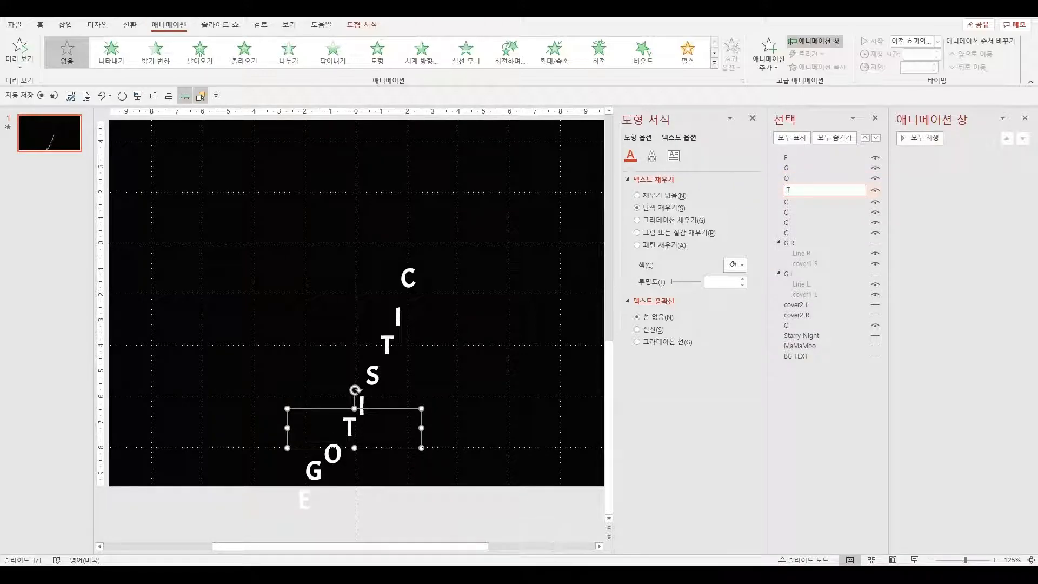
{"action": "type", "text": "1"}
Rename the remaining four copied letter text boxes I1, S, T2 and I2
{"action": "double_click", "coordinate": [794, 202]}
{"action": "type", "text": "I1"}
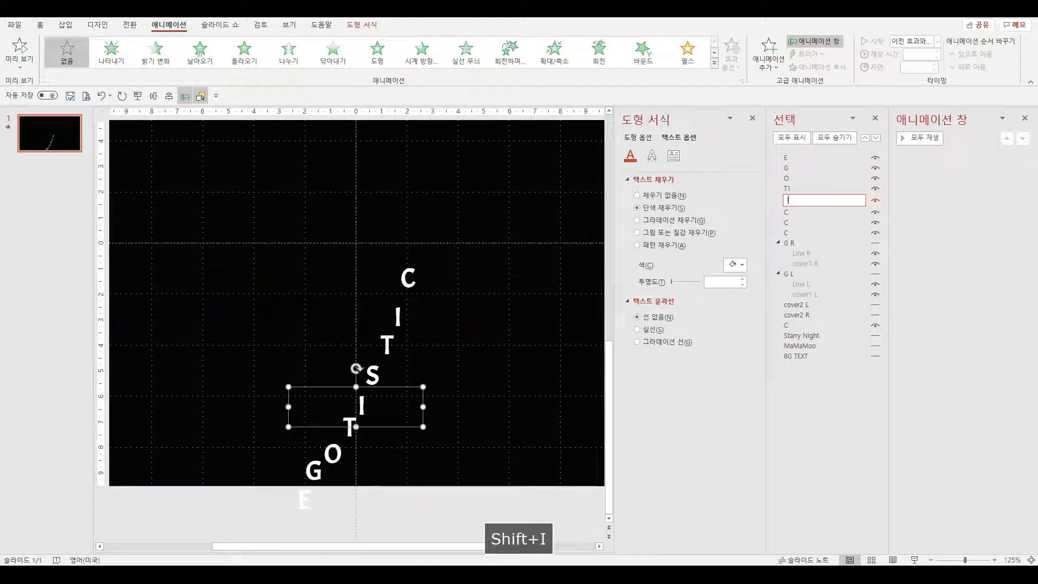
{"action": "double_click", "coordinate": [792, 212]}
{"action": "type", "text": "S"}
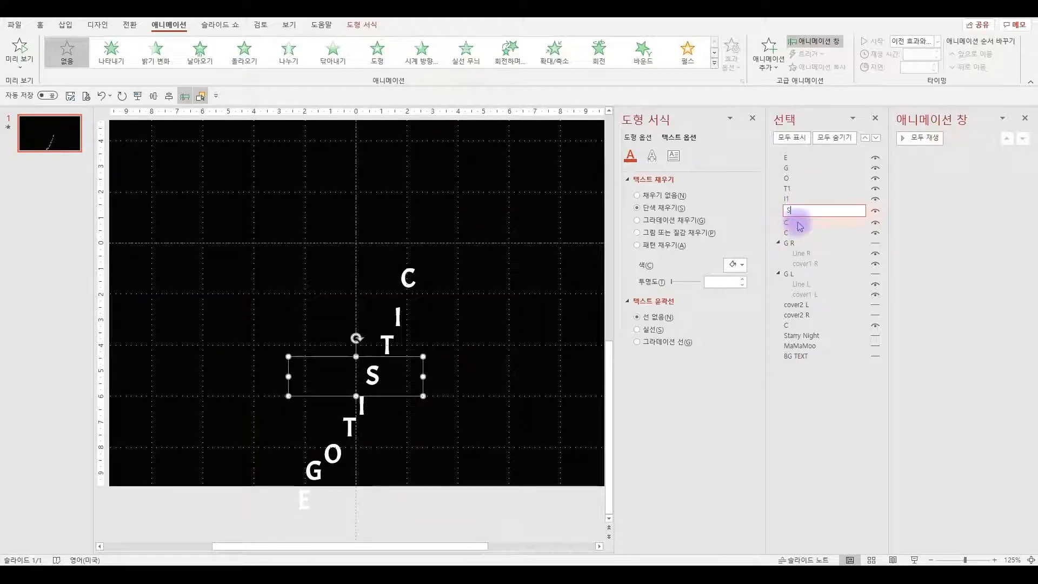
{"action": "double_click", "coordinate": [794, 219]}
{"action": "type", "text": "T2"}
{"action": "double_click", "coordinate": [798, 230]}
{"action": "type", "text": "I2"}
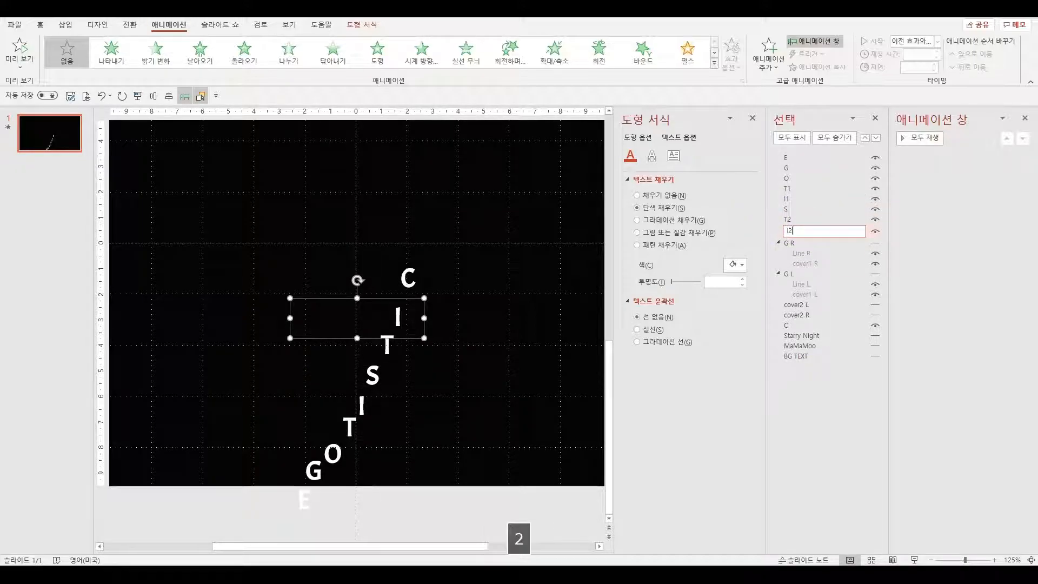
Select letter objects E through I2 and reorder them behind cover2 R and in front of C
{"action": "left_click", "coordinate": [787, 158]}
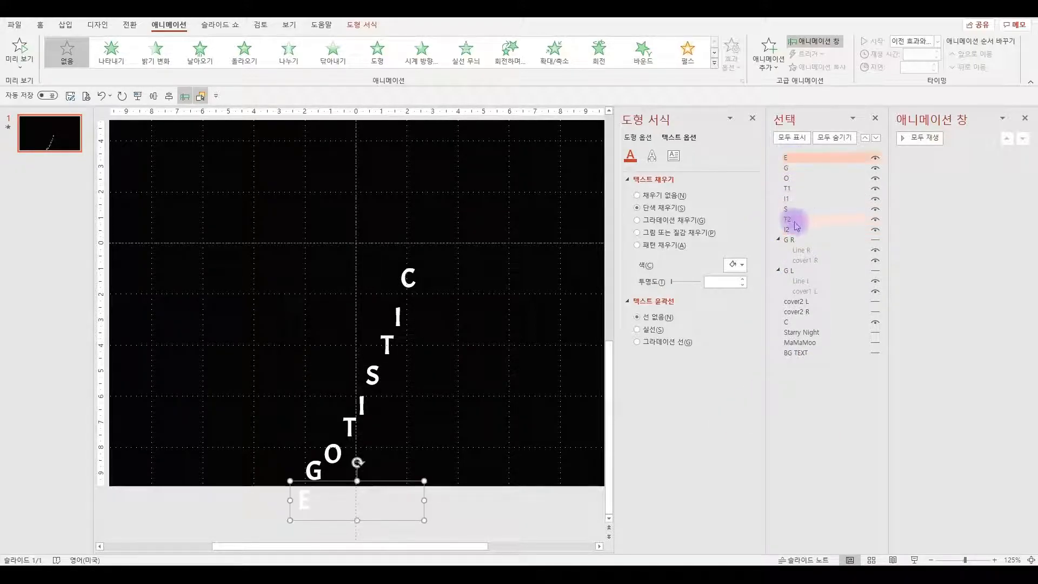
{"action": "left_click", "coordinate": [796, 168], "text": "ctrl"}
{"action": "left_click", "coordinate": [795, 179], "text": "ctrl"}
{"action": "left_click", "coordinate": [793, 188], "text": "ctrl"}
{"action": "left_click", "coordinate": [791, 199], "text": "ctrl"}
{"action": "left_click", "coordinate": [791, 209], "text": "ctrl"}
{"action": "left_click", "coordinate": [790, 220], "text": "ctrl"}
{"action": "left_click", "coordinate": [791, 230], "text": "ctrl"}
{"action": "left_click_drag", "start_coordinate": [801, 156], "coordinate": [802, 318]}
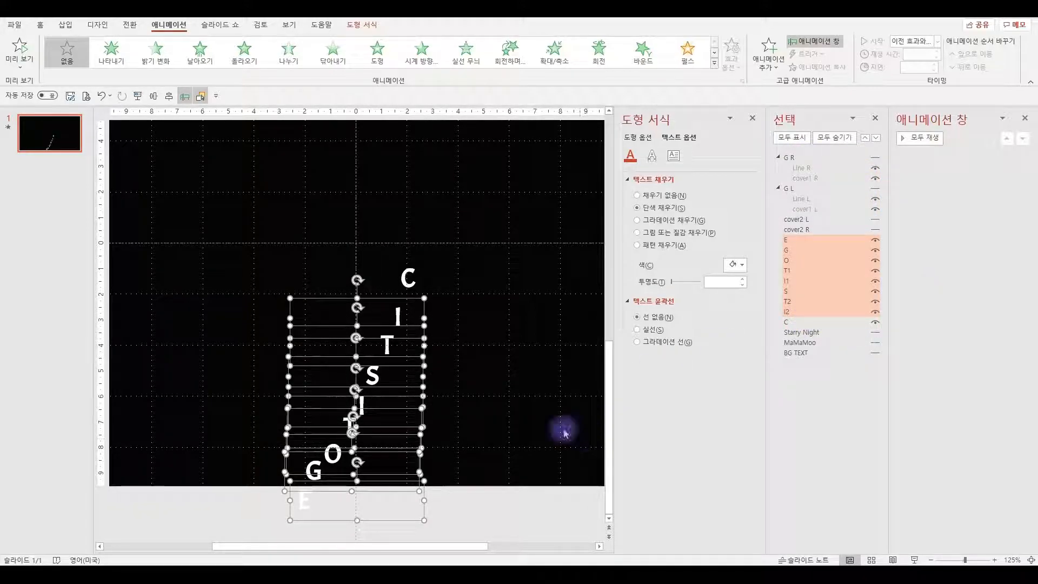
Align the eight copied letter boxes and move them up onto the C text box to re-form the word EGOTISTIC
{"action": "left_click", "coordinate": [153, 96]}
{"action": "left_click_drag", "start_coordinate": [394, 471], "coordinate": [394, 347]}
{"action": "left_click_drag", "start_coordinate": [466, 411], "coordinate": [268, 301]}
{"action": "left_click", "coordinate": [269, 301]}
Apply a Fly In entrance animation to all nine EGOTISTIC letter boxes and choose its direction
{"action": "left_click_drag", "start_coordinate": [470, 425], "coordinate": [264, 295]}
{"action": "left_click", "coordinate": [200, 52]}
{"action": "left_click", "coordinate": [731, 59]}
{"action": "left_click", "coordinate": [791, 254]}
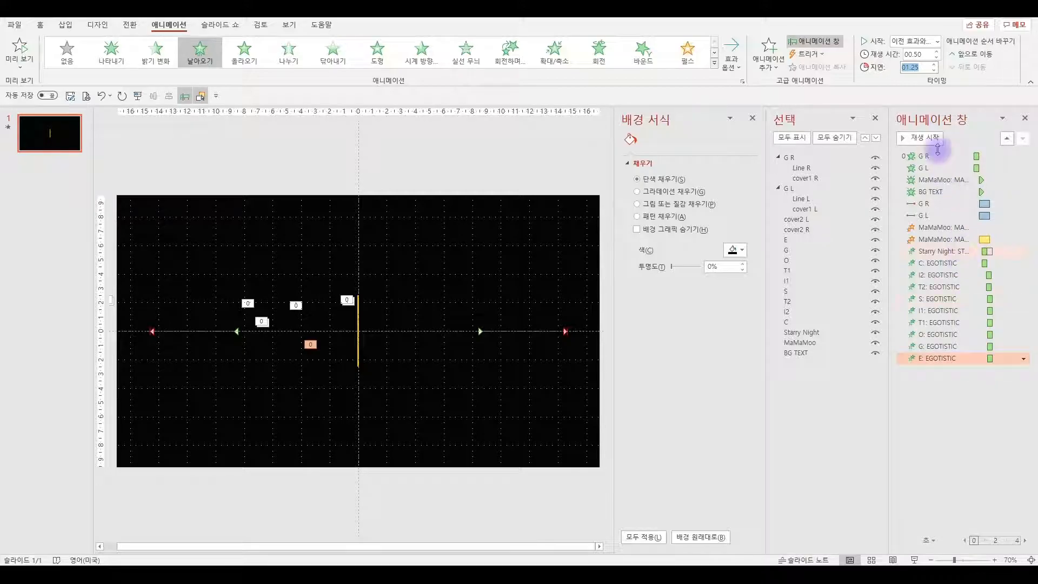
Set the animation delay of EGOTISTIC letter G to 1.20 seconds and give O, T1, I1 and S progressively shorter delays
{"action": "left_click", "coordinate": [951, 347]}
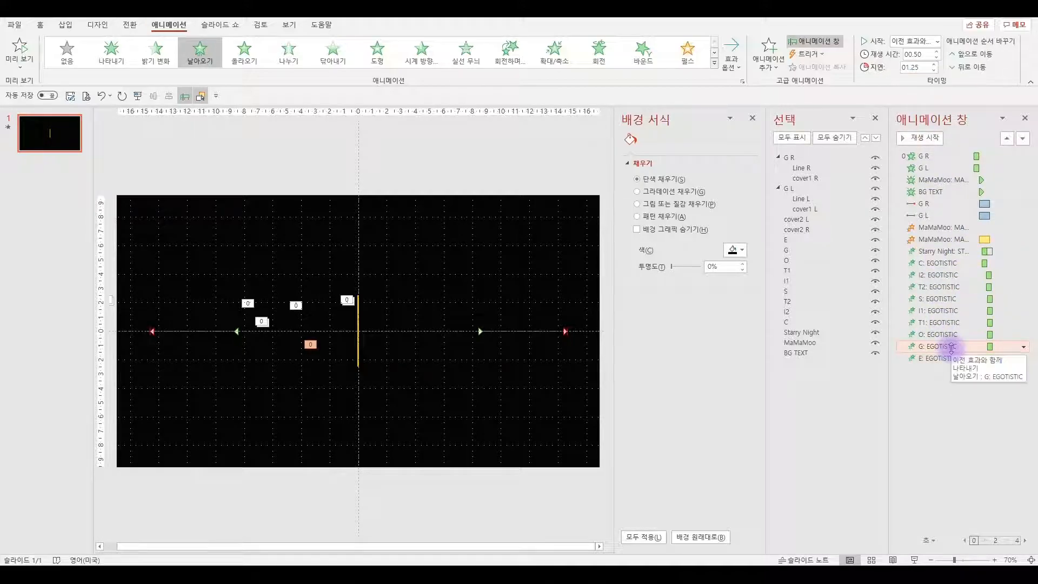
{"action": "left_click", "coordinate": [908, 68]}
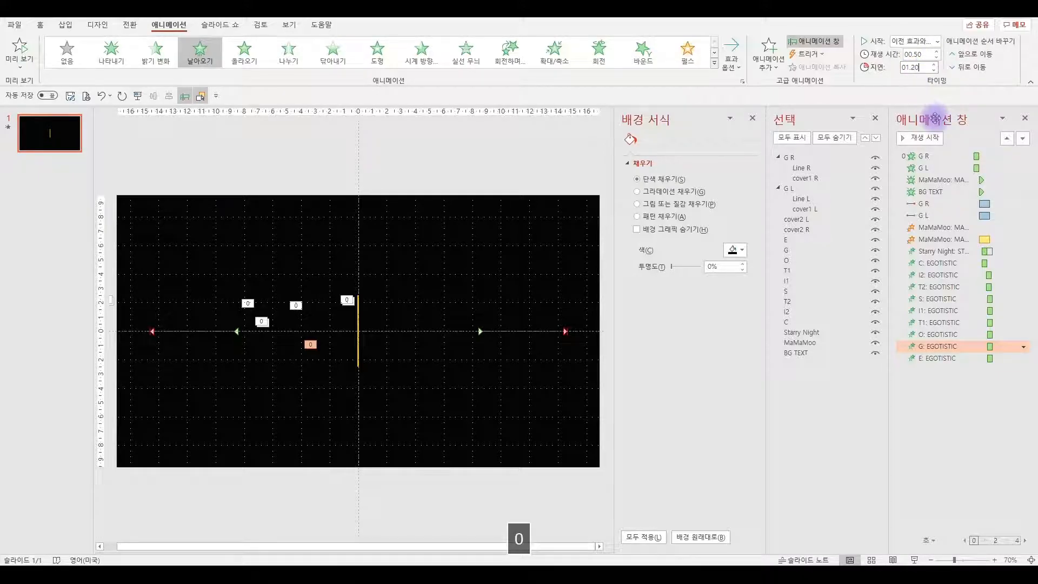
{"action": "left_click", "coordinate": [972, 334]}
{"action": "left_click", "coordinate": [920, 66]}
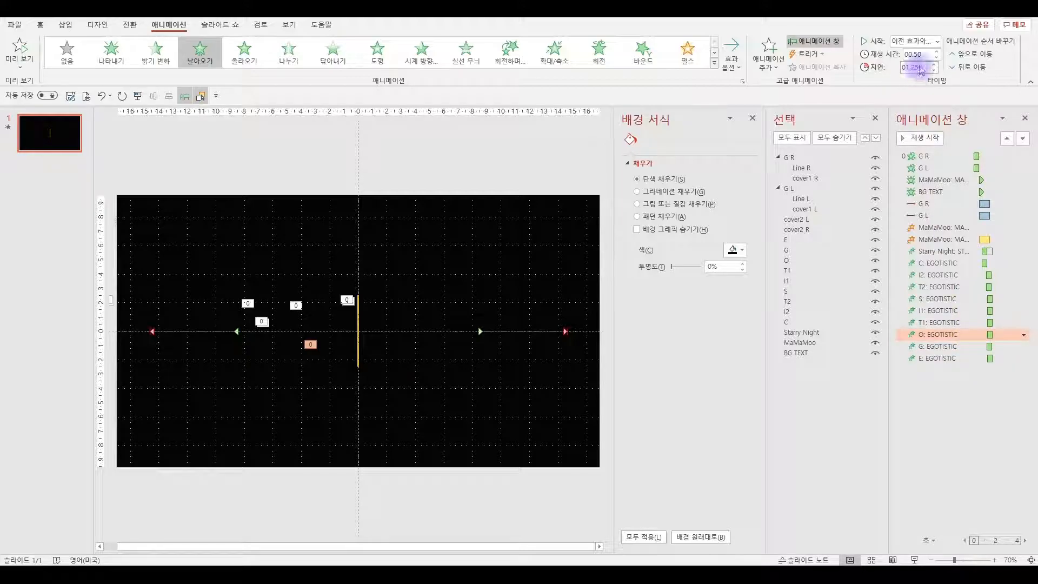
{"action": "left_click", "coordinate": [943, 322]}
{"action": "left_click", "coordinate": [942, 310]}
{"action": "left_click", "coordinate": [930, 67]}
{"action": "left_click", "coordinate": [973, 298]}
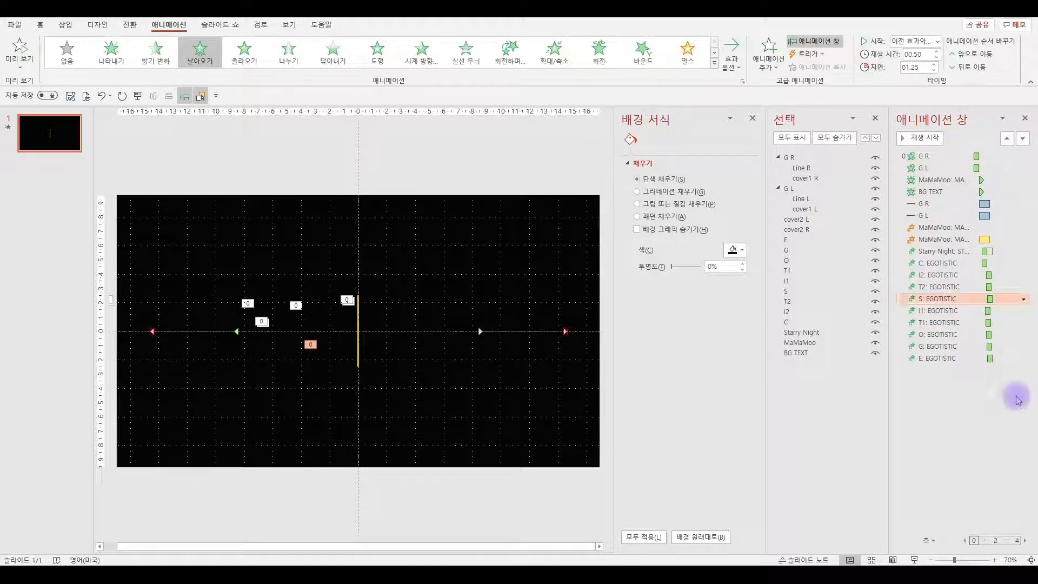
Shorten the animation delays of letters T2, I2 and C, entering 0.85 seconds for I2 and 0.80 seconds for C
{"action": "left_click", "coordinate": [939, 286]}
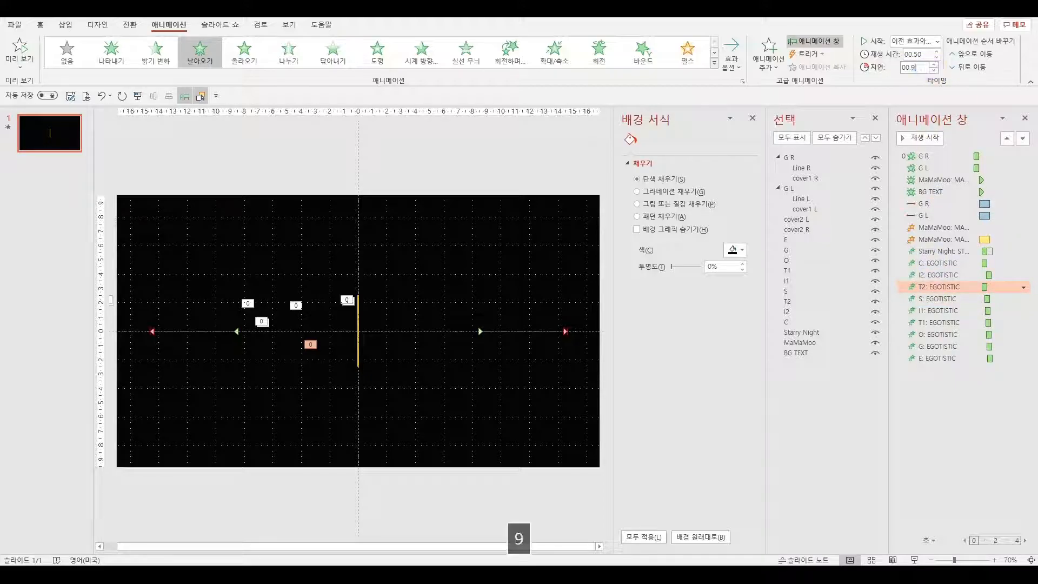
{"action": "left_click", "coordinate": [939, 275]}
{"action": "double_click", "coordinate": [912, 67]}
{"action": "type", "text": "85"}
{"action": "left_click", "coordinate": [927, 264]}
{"action": "left_click", "coordinate": [941, 275]}
{"action": "left_click", "coordinate": [943, 263]}
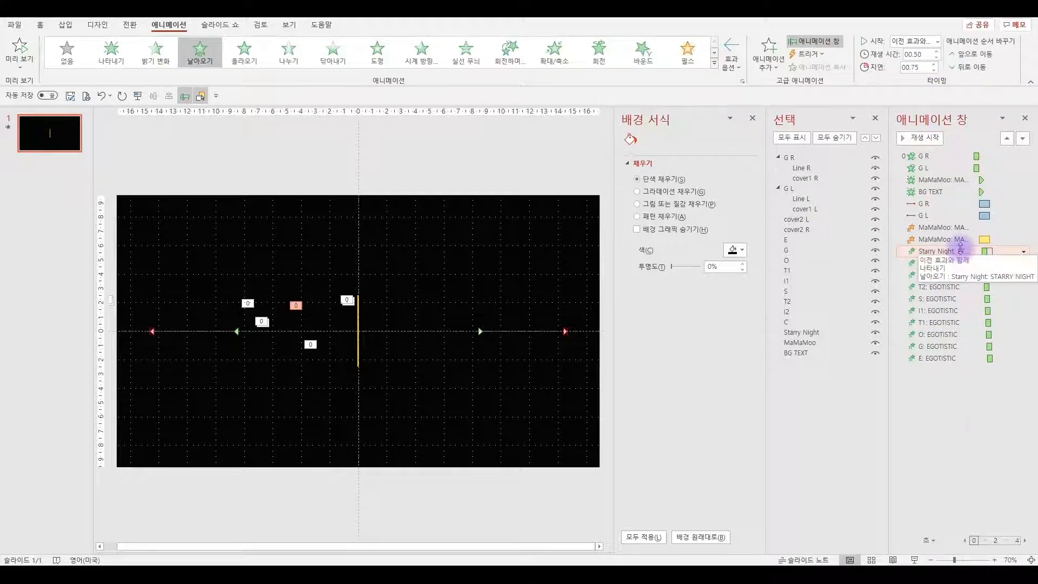
Readjust the animation delays of letters I2 and C in small increments
{"action": "left_click", "coordinate": [913, 139]}
{"action": "left_click", "coordinate": [950, 274]}
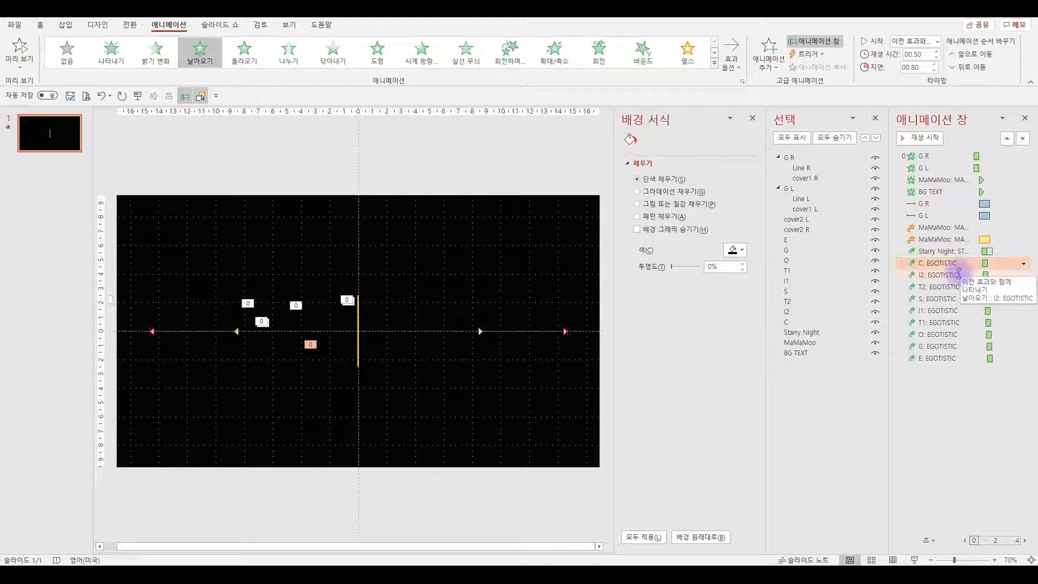
{"action": "left_click", "coordinate": [933, 65]}
{"action": "left_click", "coordinate": [946, 264]}
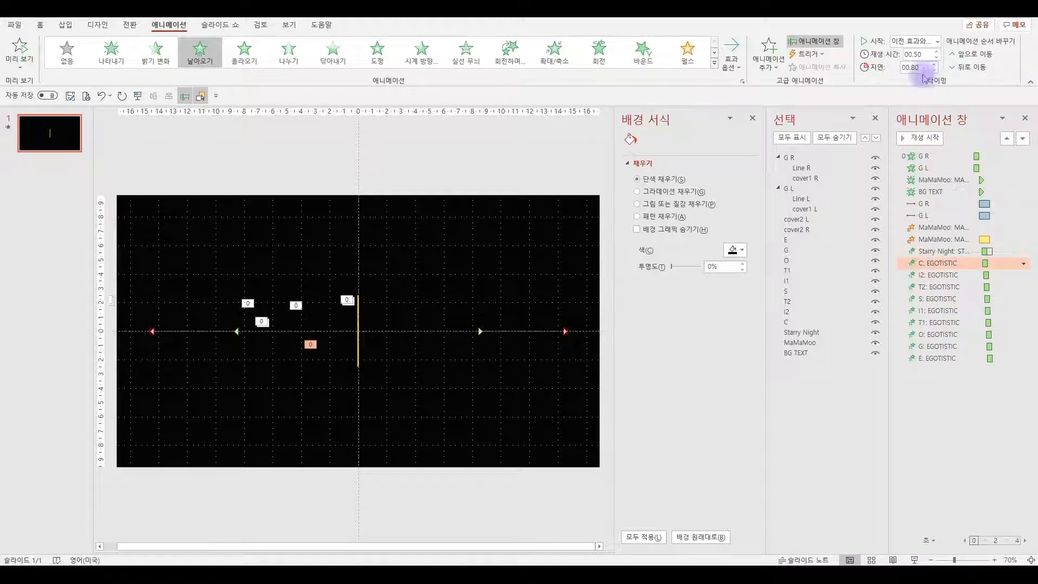
Play all slide animations and run the slide show to check the timing of the complete title sequence
{"action": "left_click", "coordinate": [969, 407]}
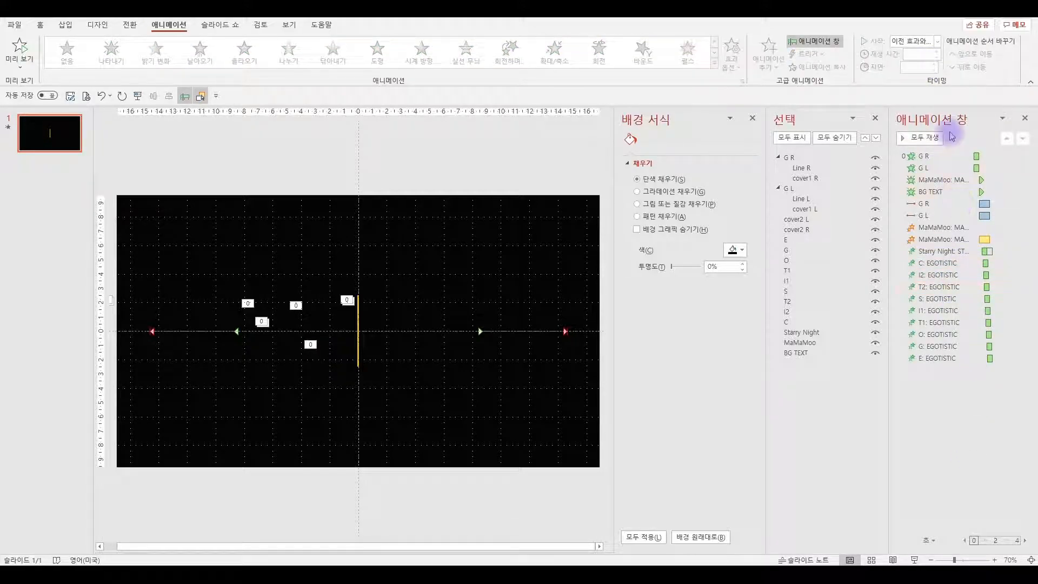
{"action": "left_click", "coordinate": [913, 137]}
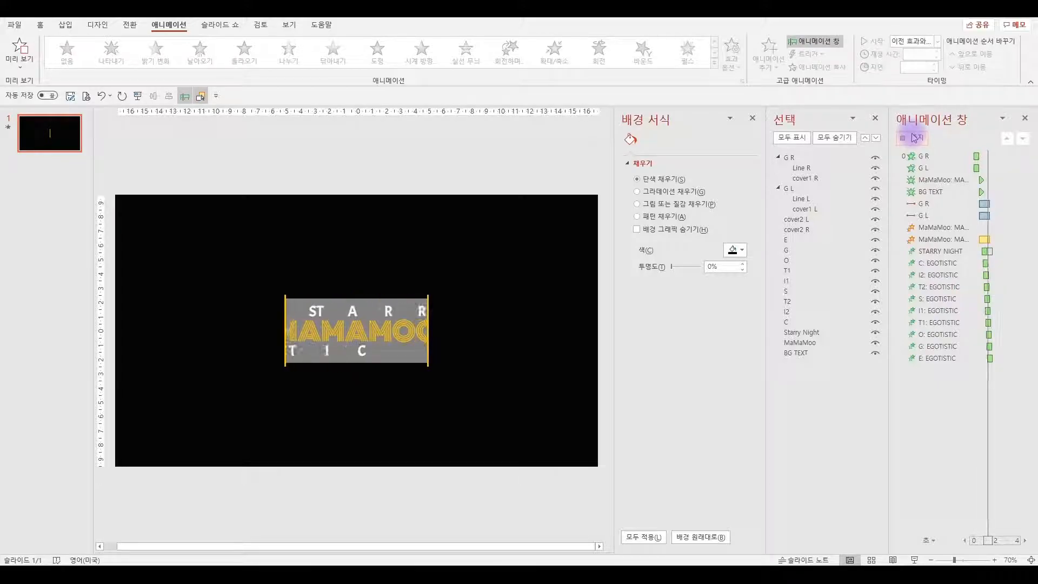
{"action": "left_click", "coordinate": [914, 137]}
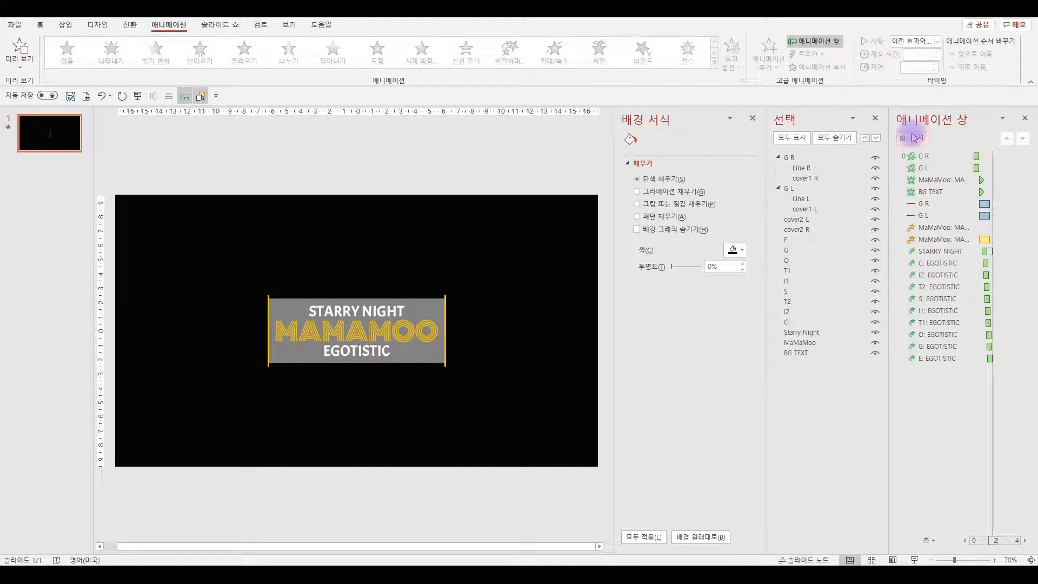
{"action": "left_click", "coordinate": [138, 97]}
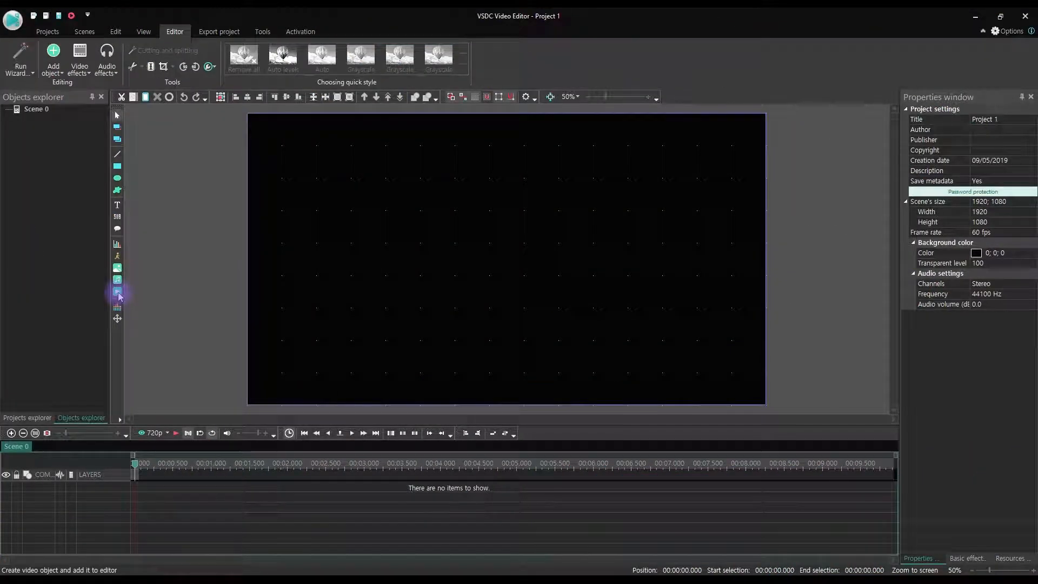
Switch to VSDC Video Editor and add the Train video to Scene 0 on a new layer from the cursor position
{"action": "left_click", "coordinate": [118, 293]}
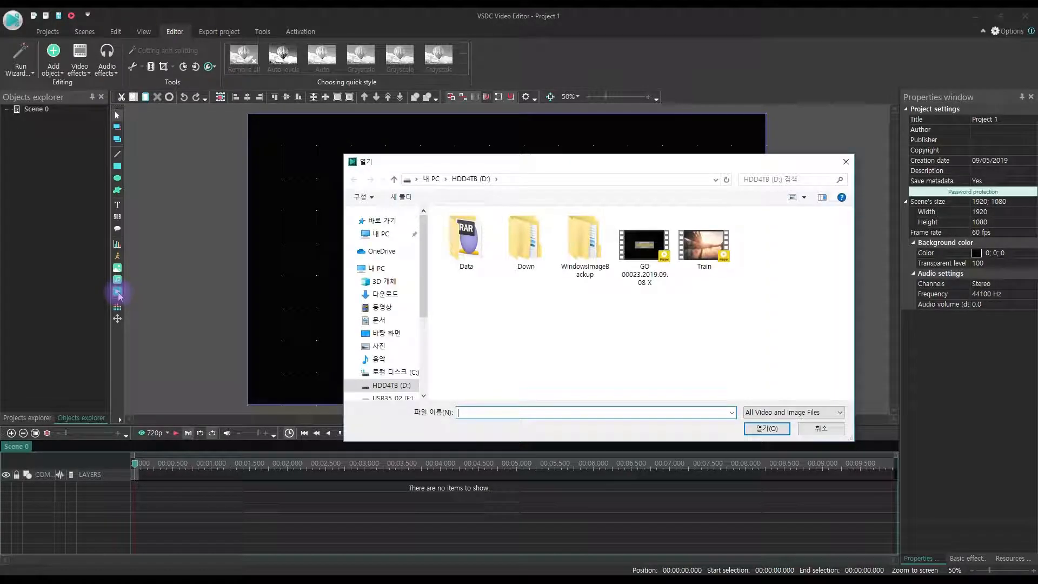
{"action": "double_click", "coordinate": [701, 259]}
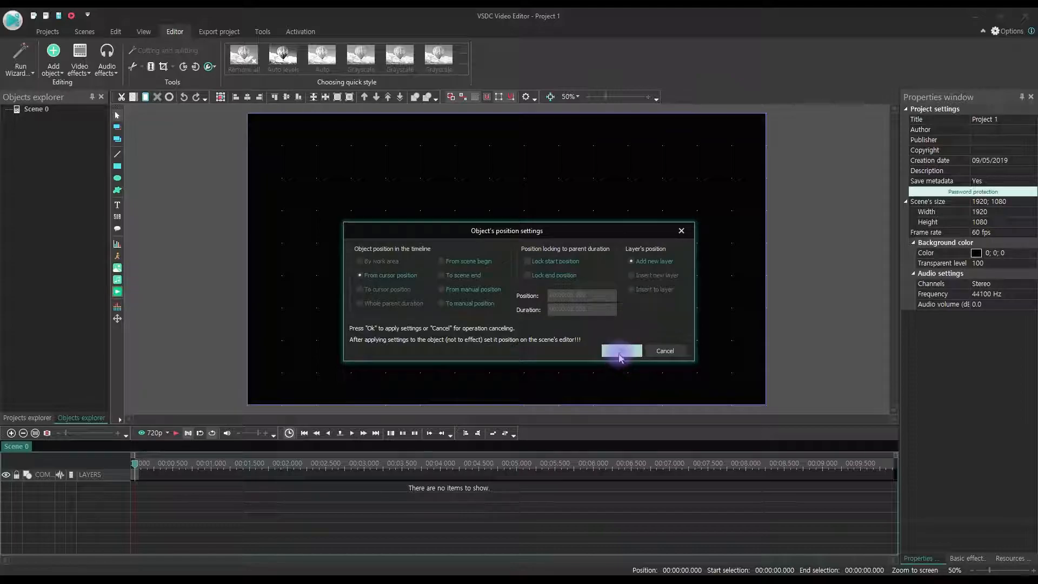
{"action": "left_click", "coordinate": [619, 351]}
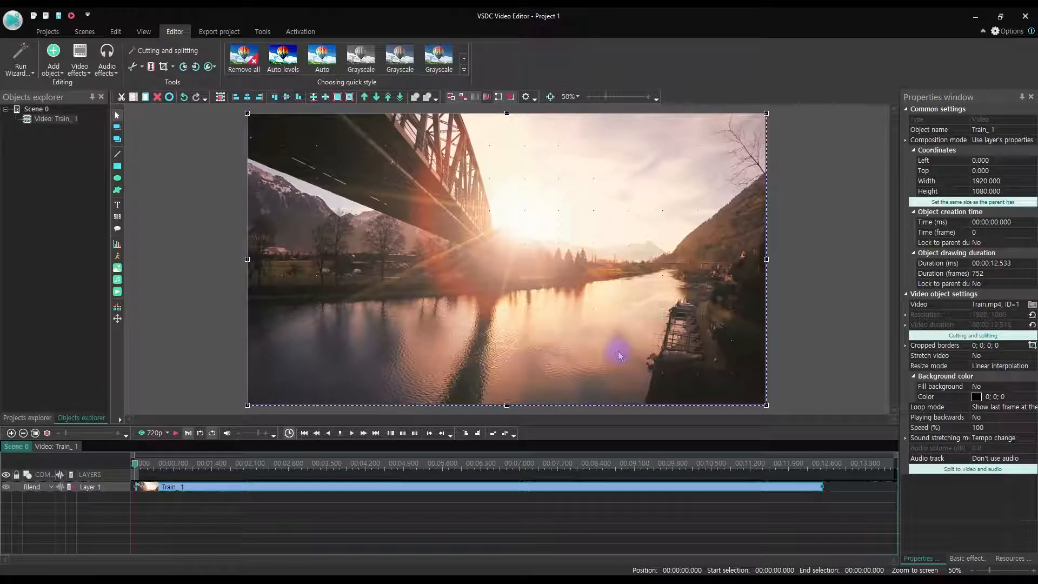
Add the exported title video GO 00023.2019.09.08 X to the existing Train layer from the cursor position
{"action": "left_click", "coordinate": [118, 293]}
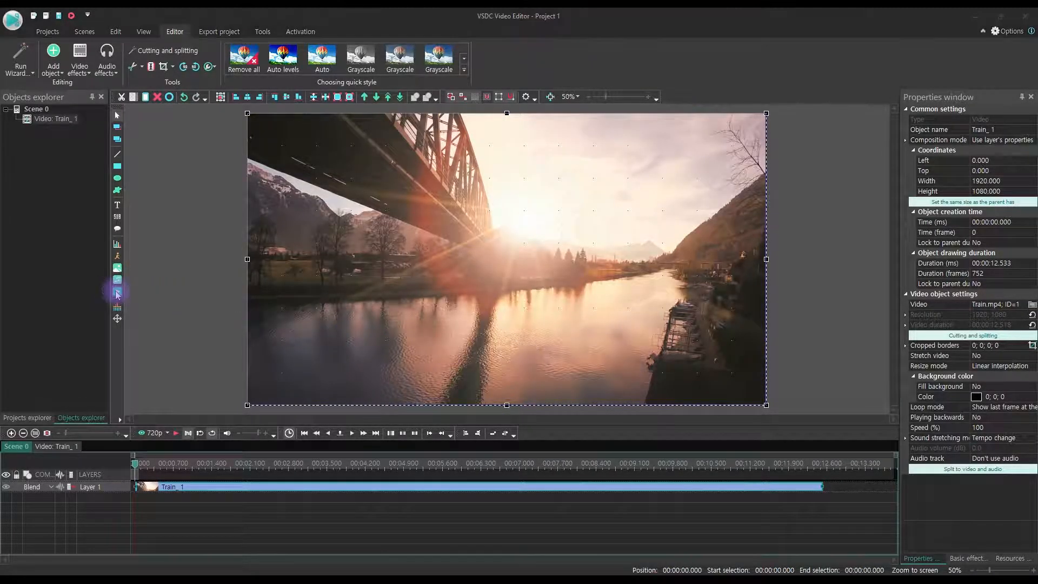
{"action": "left_click", "coordinate": [648, 263]}
{"action": "double_click", "coordinate": [649, 263]}
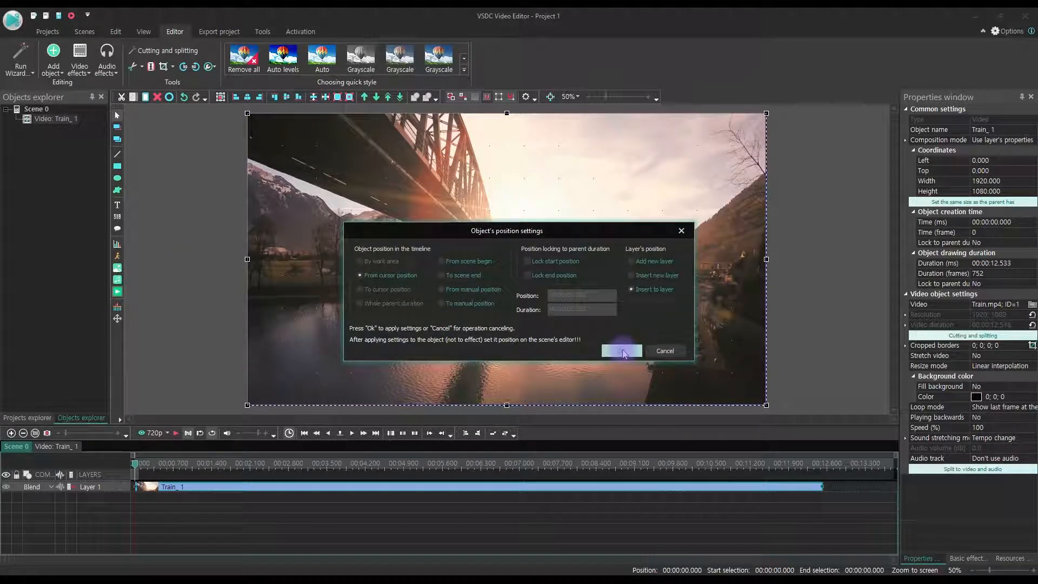
{"action": "left_click", "coordinate": [622, 351]}
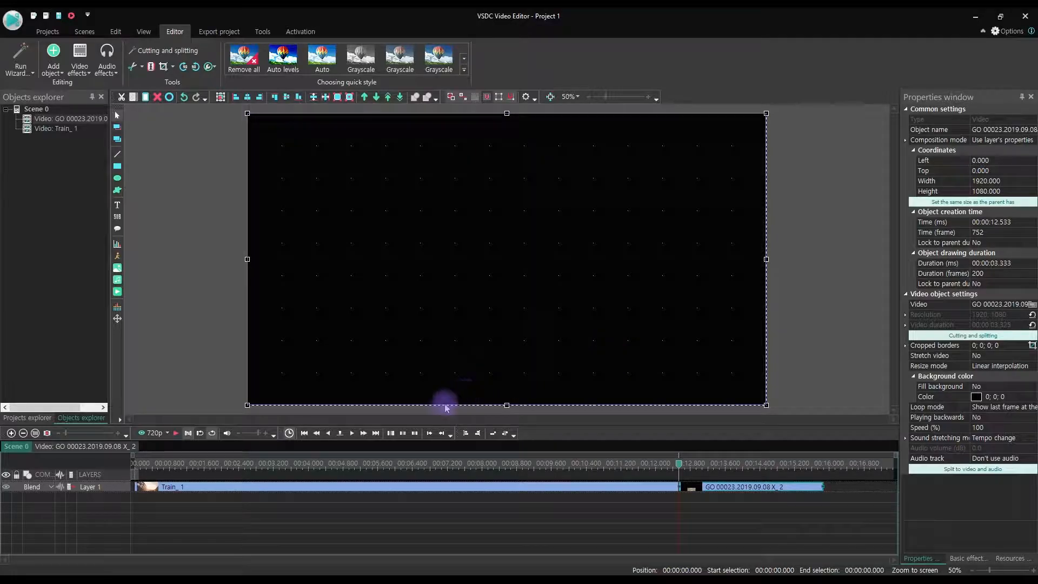
Move the title clip to the timeline start on its own layer and reorder the Train layer beneath it
{"action": "left_click_drag", "start_coordinate": [712, 488], "coordinate": [166, 511]}
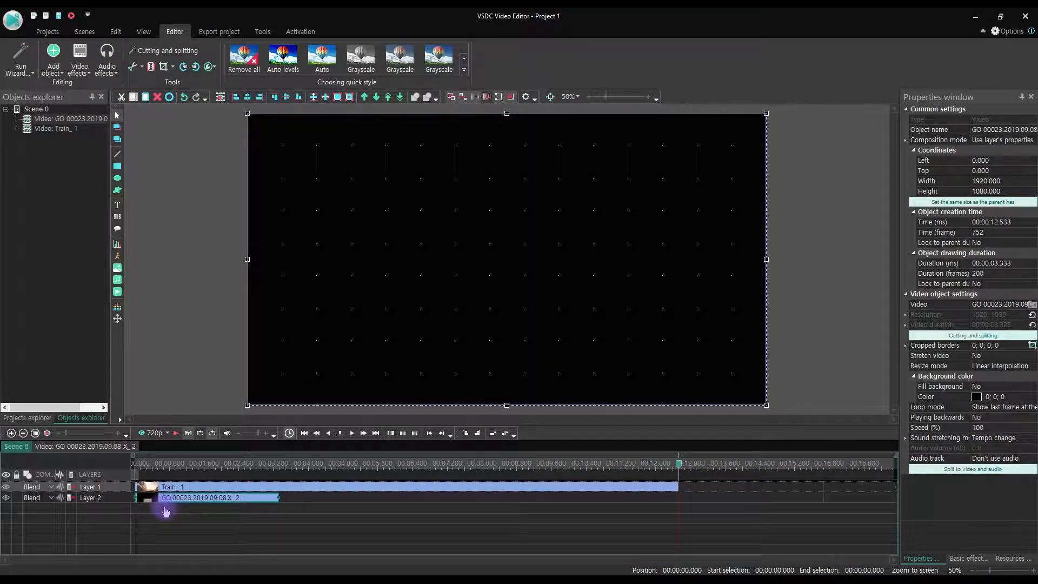
{"action": "left_click", "coordinate": [181, 487]}
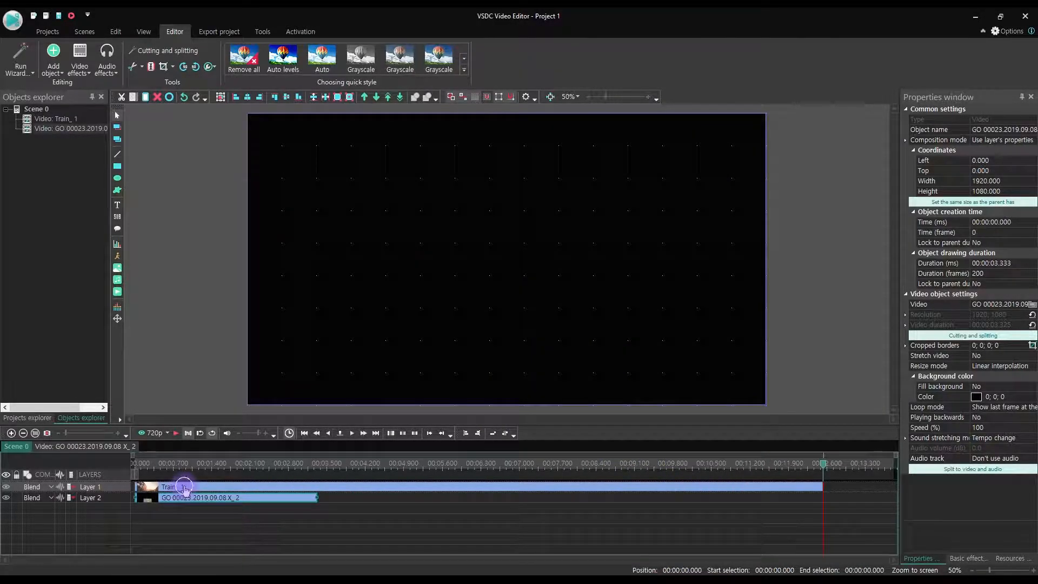
{"action": "left_click", "coordinate": [399, 99]}
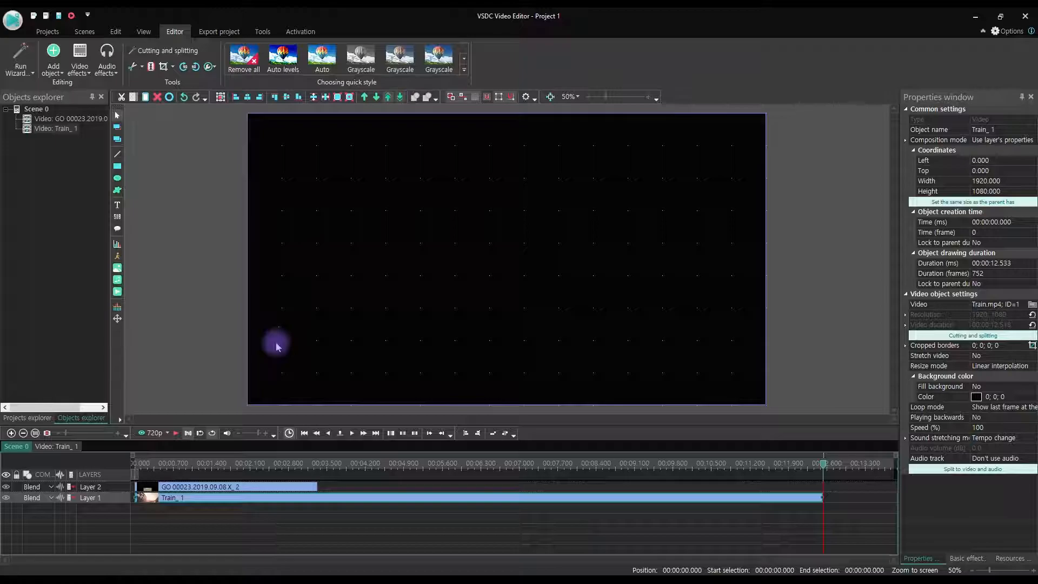
Set the blending mode of the title clip's Layer 2 to Screen
{"action": "left_click", "coordinate": [260, 486]}
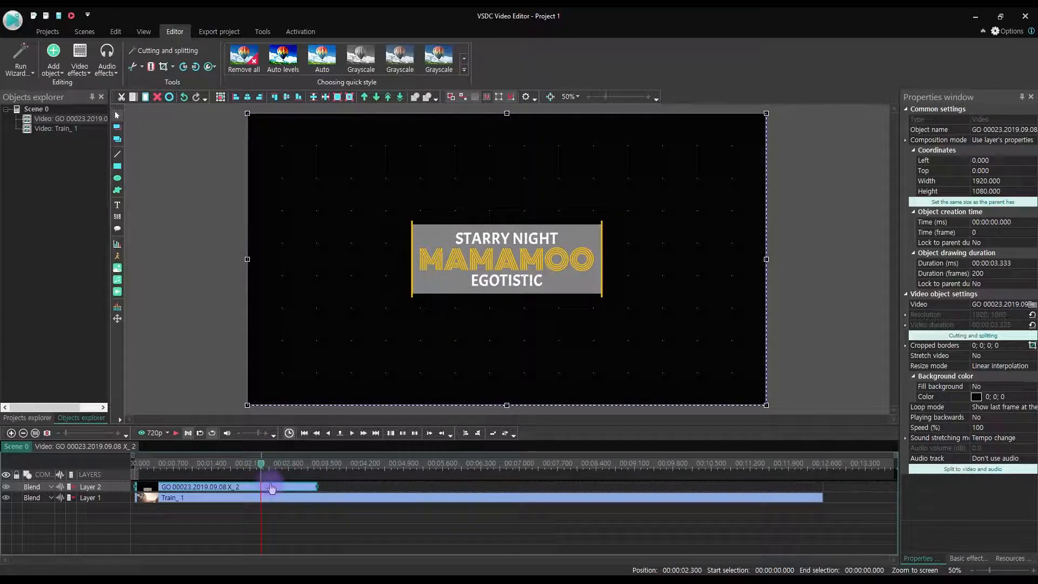
{"action": "left_click", "coordinate": [43, 487]}
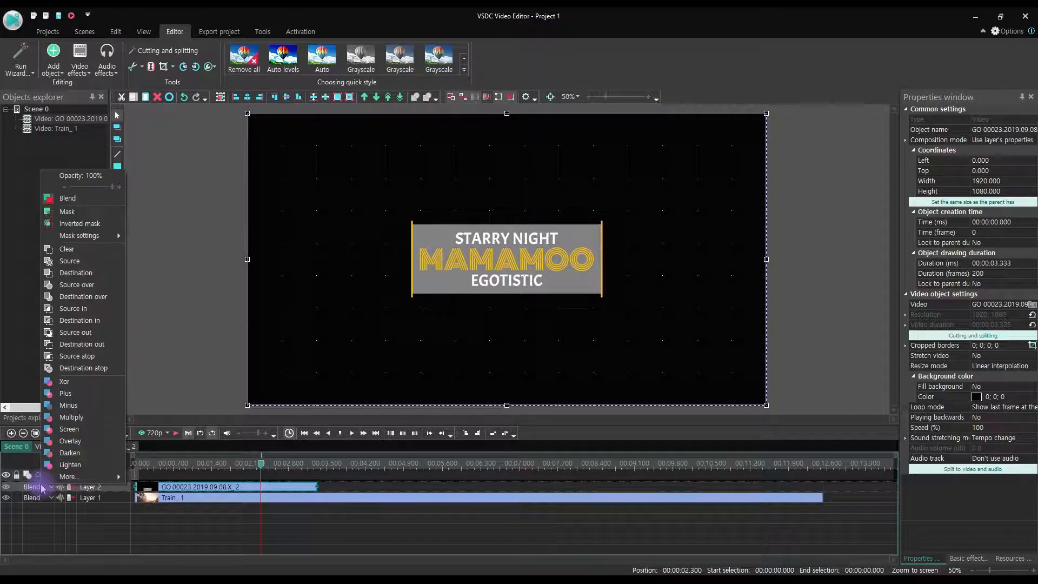
{"action": "left_click", "coordinate": [64, 429]}
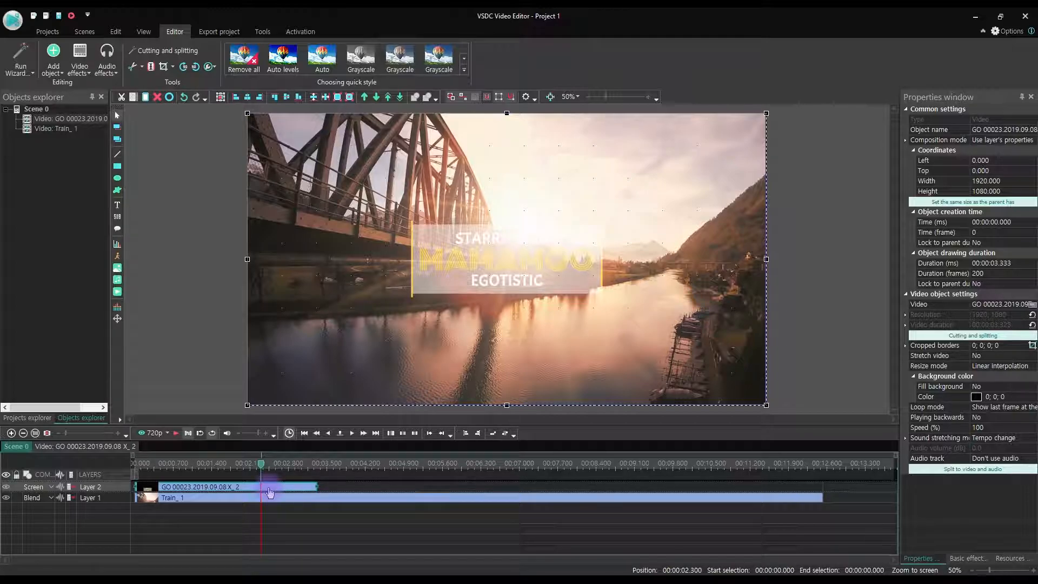
Paste a copy of the title clip and place it directly after the original on Layer 2
{"action": "key", "text": "ctrl+v"}
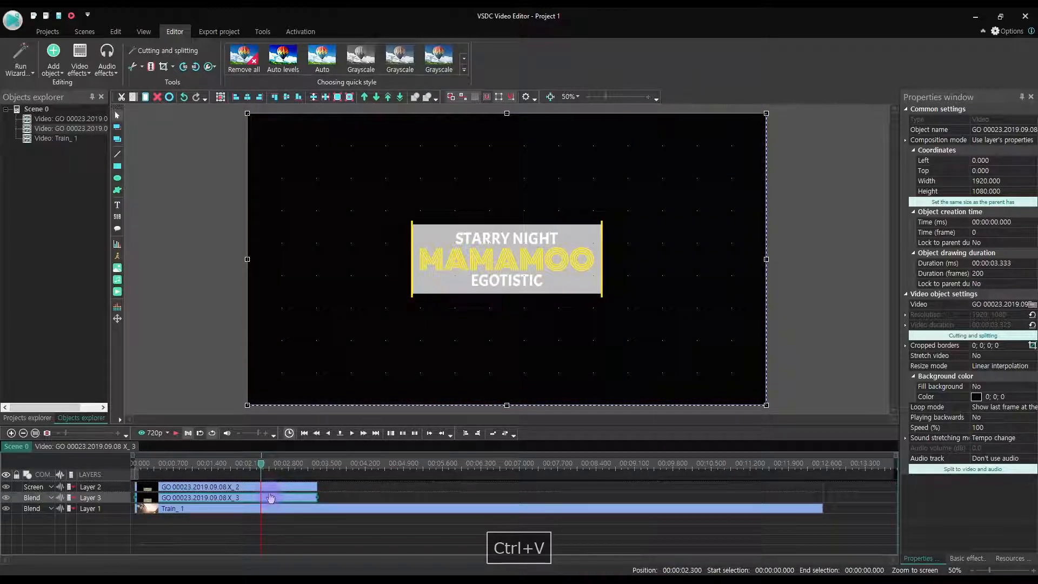
{"action": "left_click_drag", "start_coordinate": [266, 499], "coordinate": [415, 488]}
{"action": "left_click", "coordinate": [417, 464]}
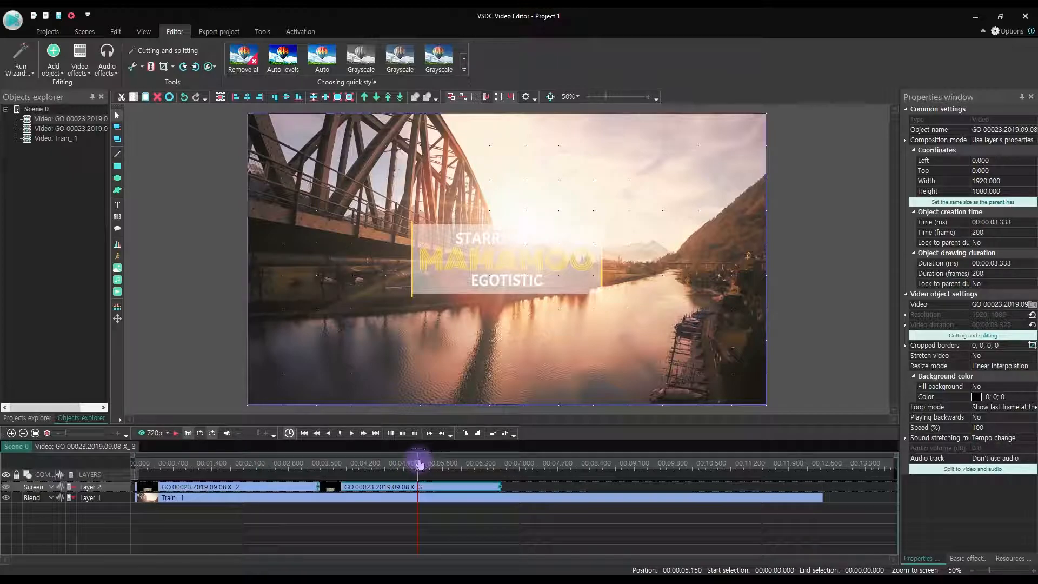
Scale the copied title clip to about 1250 × 703 and position it in the video's lower-left corner, about -308, 580
{"action": "left_click", "coordinate": [463, 489]}
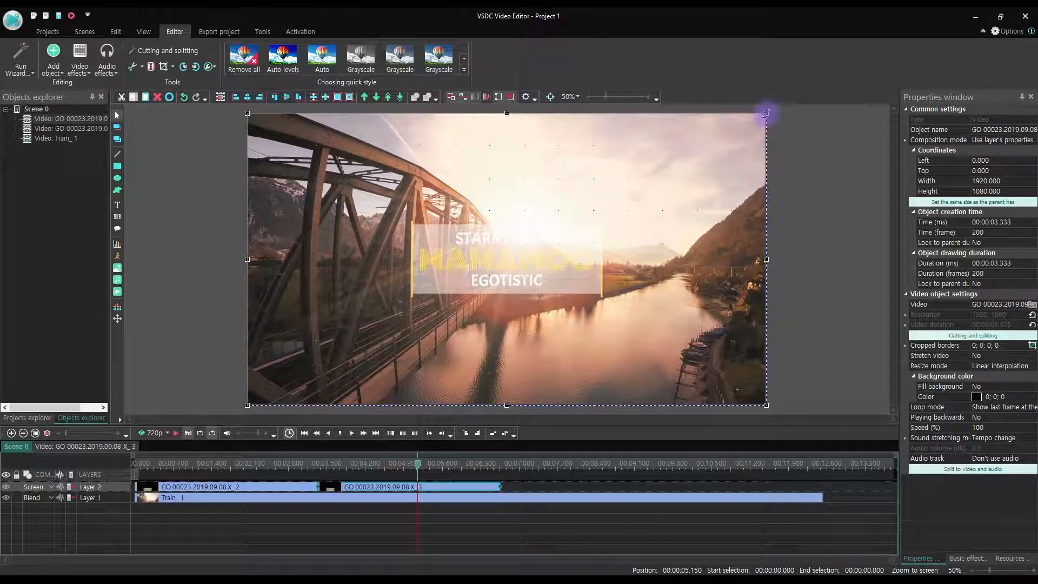
{"action": "left_click_drag", "start_coordinate": [766, 113], "coordinate": [557, 259]}
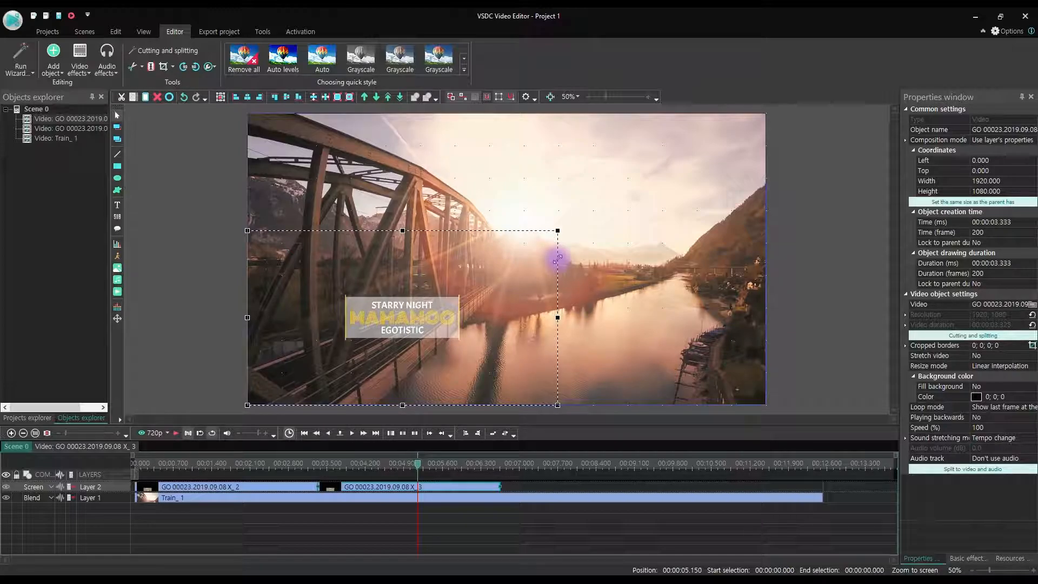
{"action": "left_click_drag", "start_coordinate": [515, 294], "coordinate": [442, 348]}
{"action": "left_click_drag", "start_coordinate": [484, 284], "coordinate": [510, 269]}
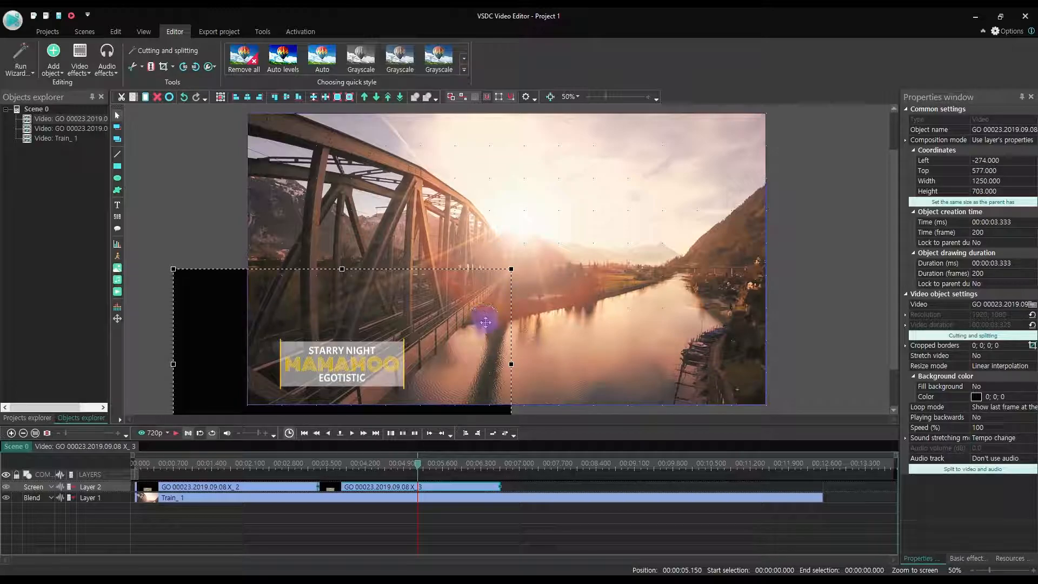
{"action": "left_click_drag", "start_coordinate": [484, 322], "coordinate": [475, 319]}
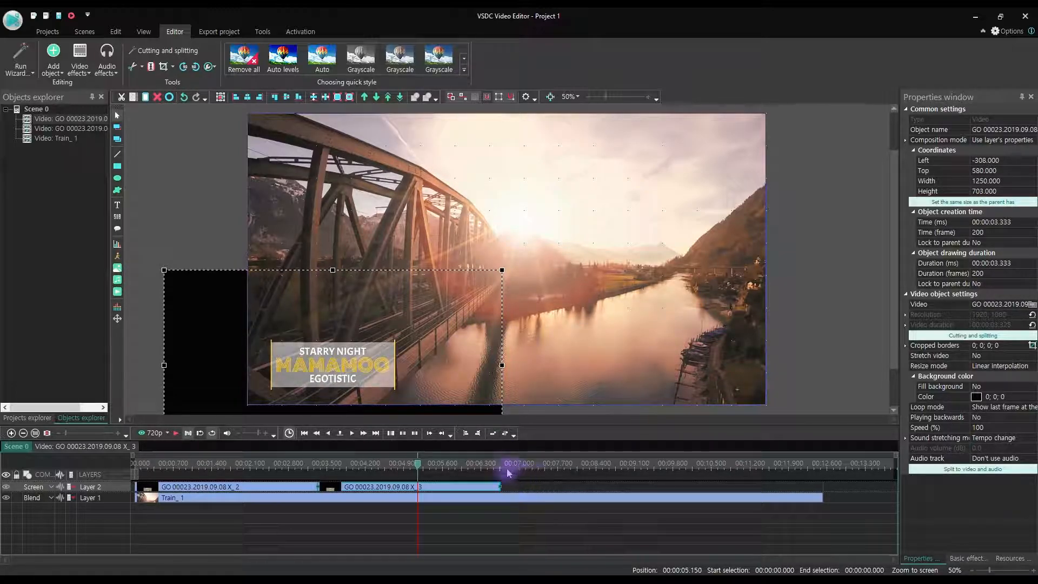
Shorten the Train clip on Layer 1 to about 9.67 seconds
{"action": "left_click", "coordinate": [286, 463]}
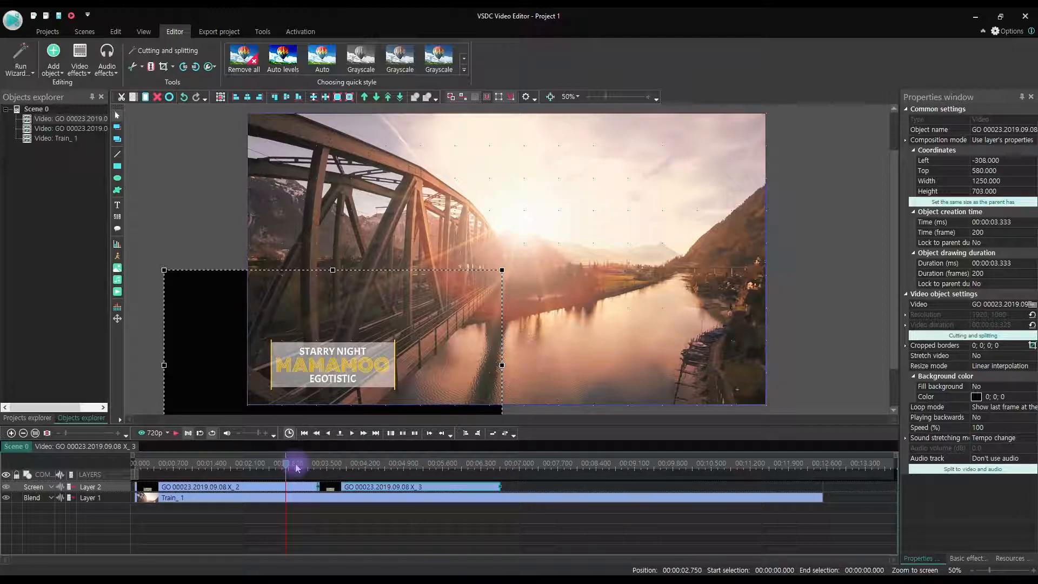
{"action": "left_click", "coordinate": [463, 463]}
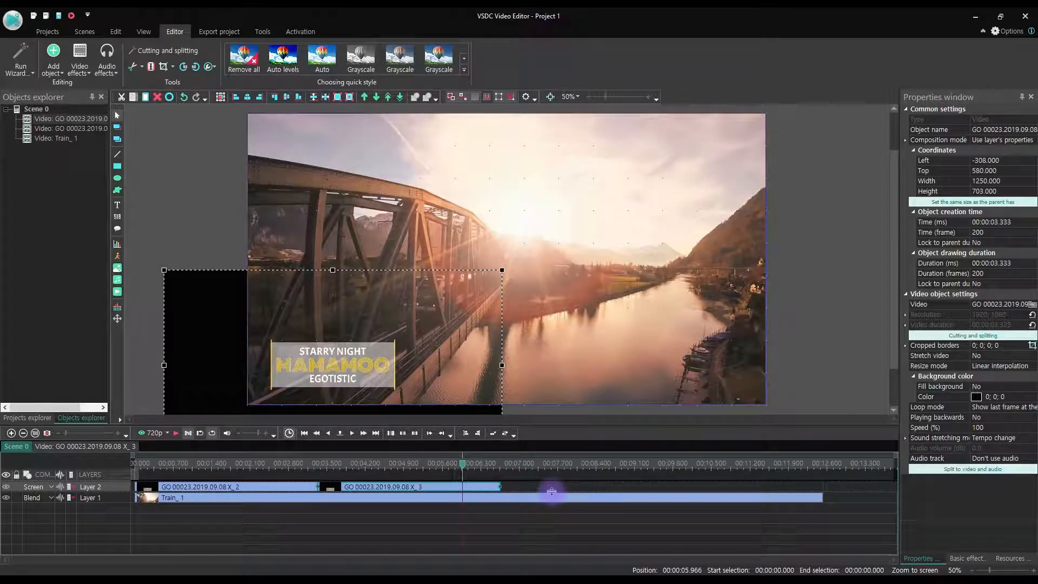
{"action": "left_click", "coordinate": [558, 500]}
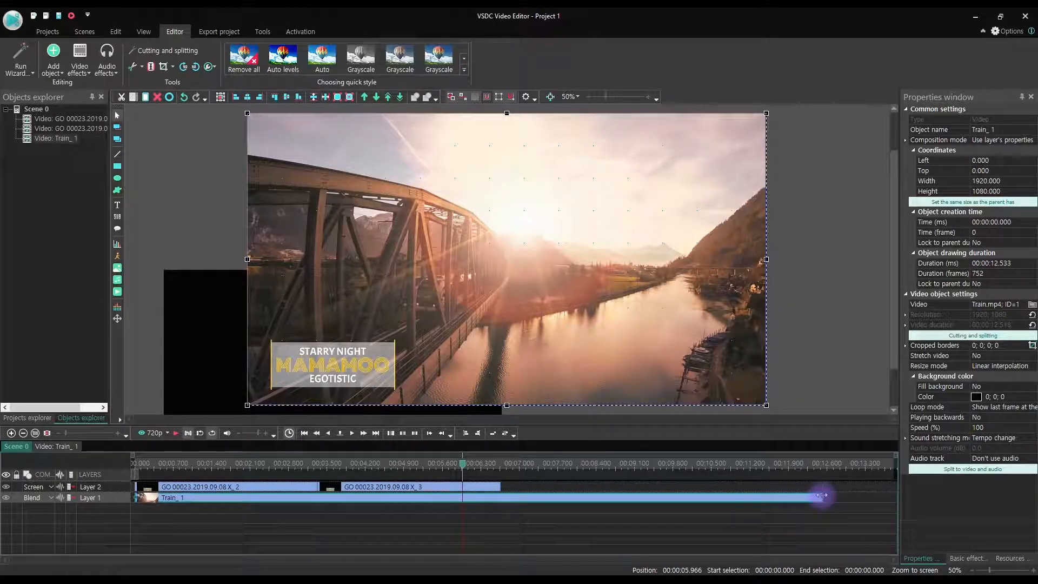
{"action": "left_click_drag", "start_coordinate": [822, 497], "coordinate": [666, 503]}
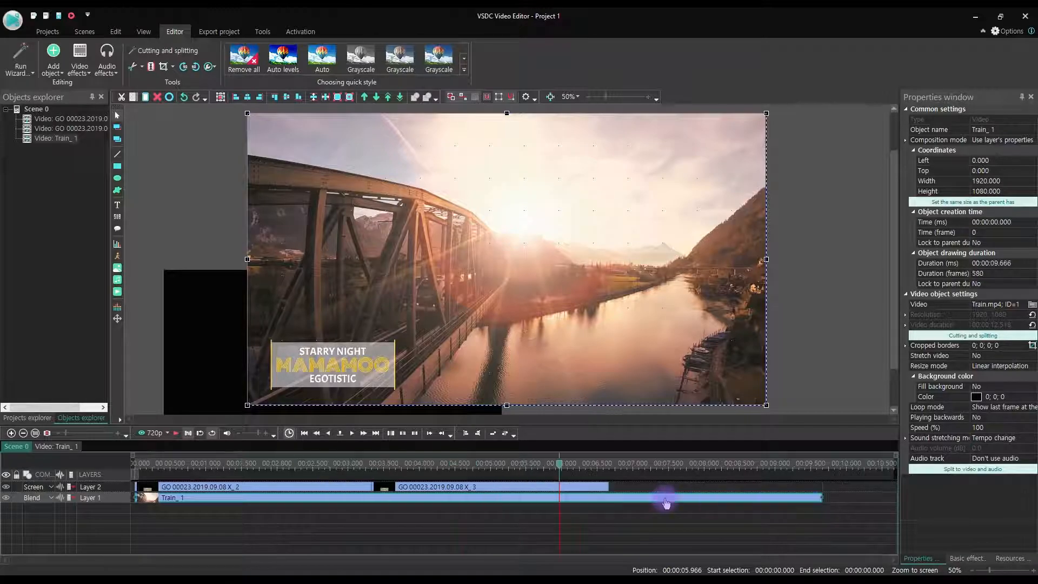
Paste another copy of the first full-frame title clip and place it directly after the second title clip on Layer 2
{"action": "left_click", "coordinate": [319, 488]}
{"action": "key", "text": "ctrl+c"}
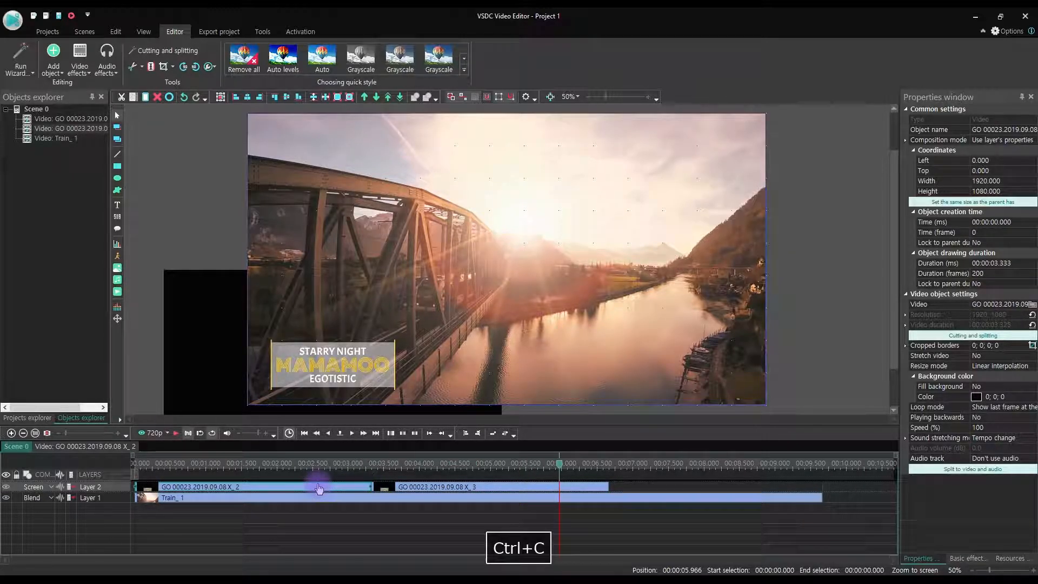
{"action": "key", "text": "ctrl+v"}
{"action": "left_click", "coordinate": [306, 503]}
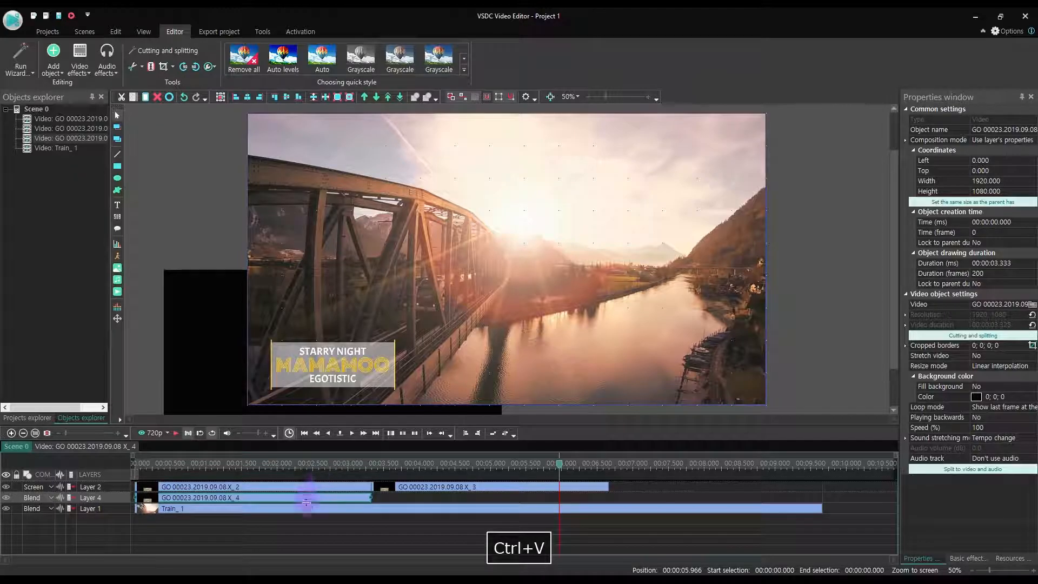
{"action": "left_click_drag", "start_coordinate": [303, 504], "coordinate": [722, 490]}
Extend the Train clip on Layer 1 to 10 seconds, matching the end of the last title clip
{"action": "left_click", "coordinate": [792, 498]}
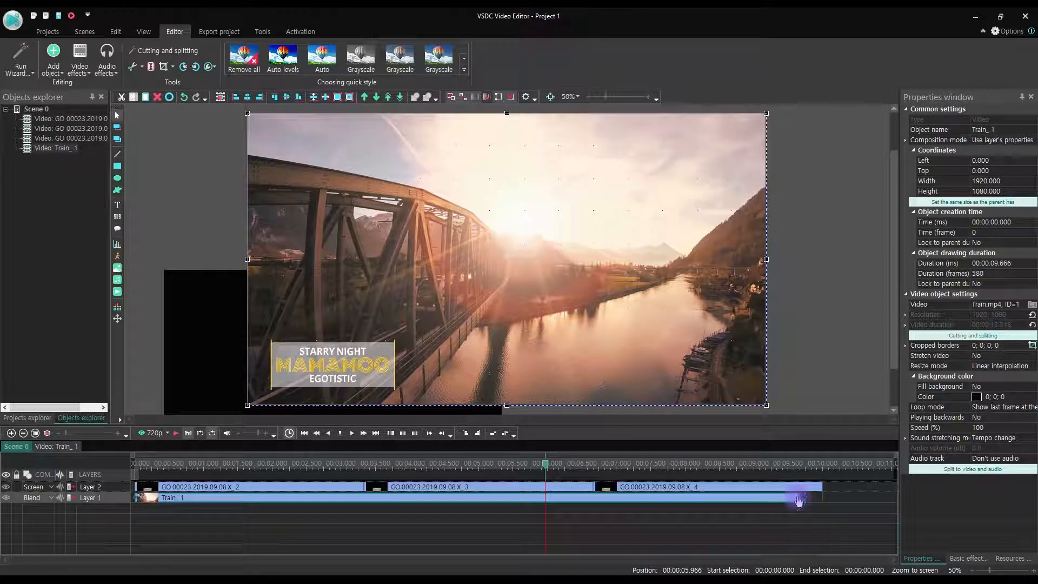
{"action": "left_click_drag", "start_coordinate": [799, 496], "coordinate": [822, 496]}
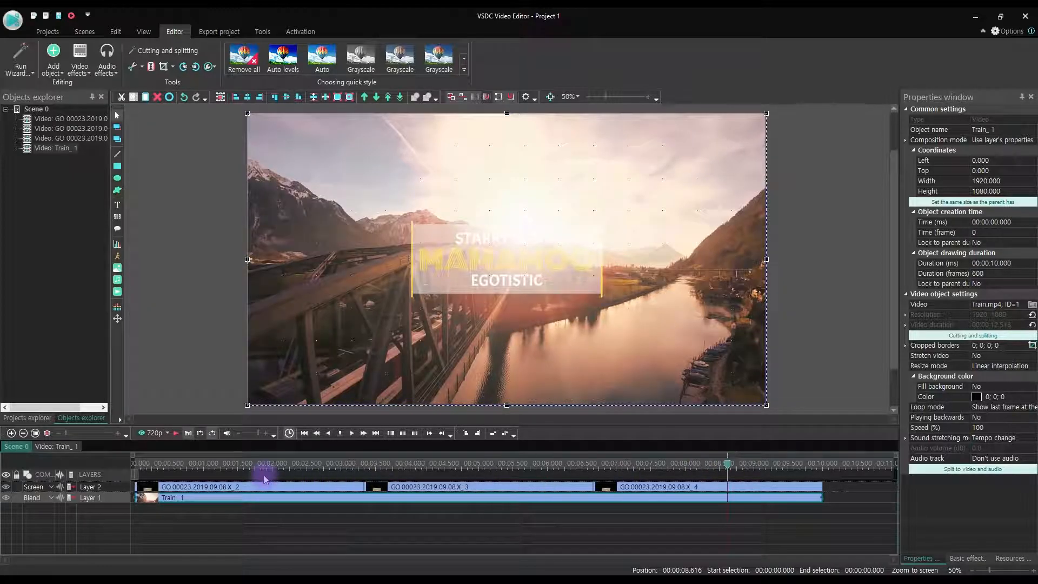
Preview the scene from the beginning to check the title overlays on the Train footage
{"action": "left_click_drag", "start_coordinate": [155, 465], "coordinate": [135, 466]}
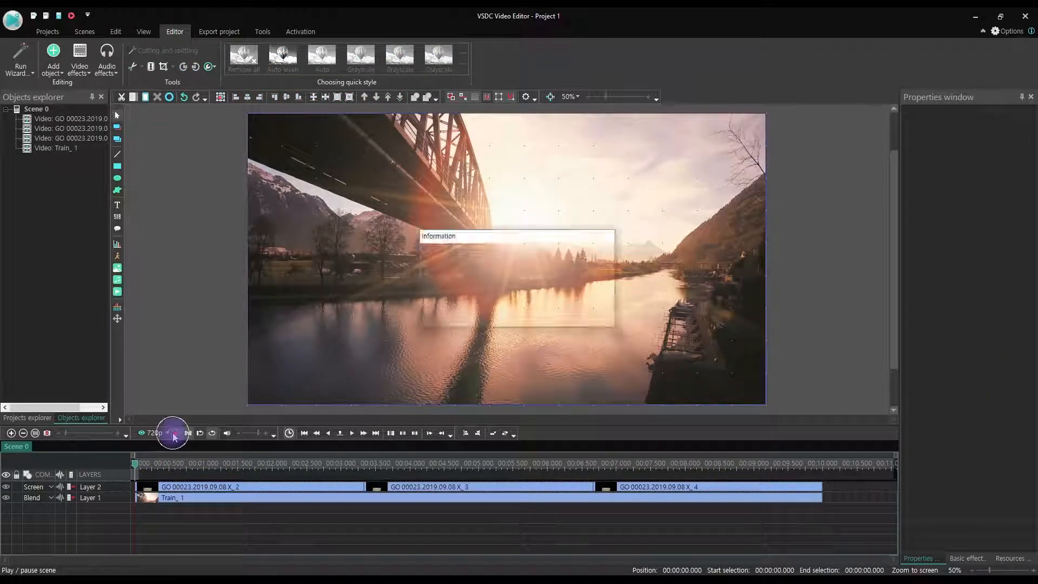
{"action": "left_click", "coordinate": [174, 434]}
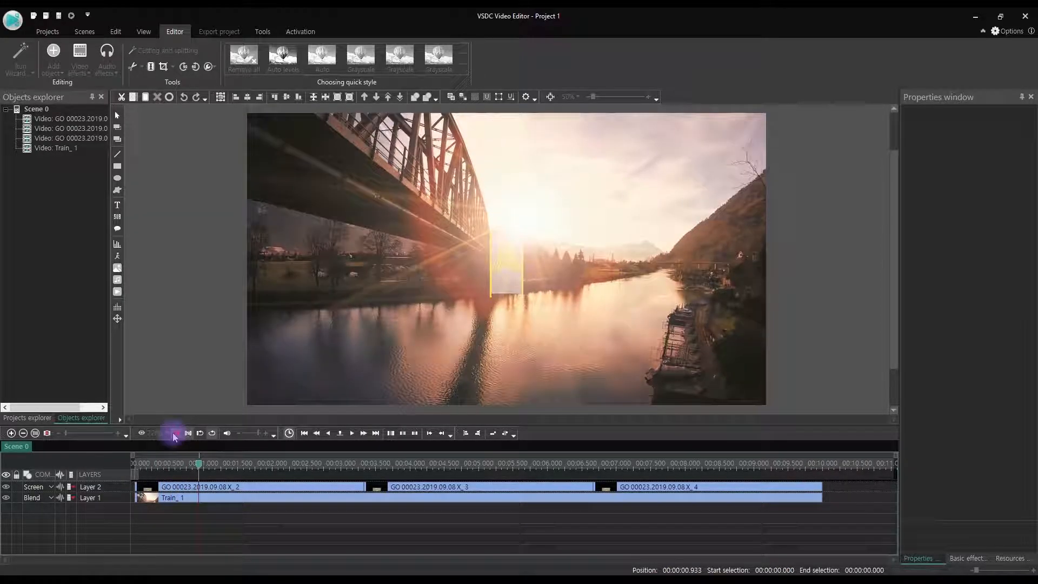
{"action": "left_click", "coordinate": [174, 434]}
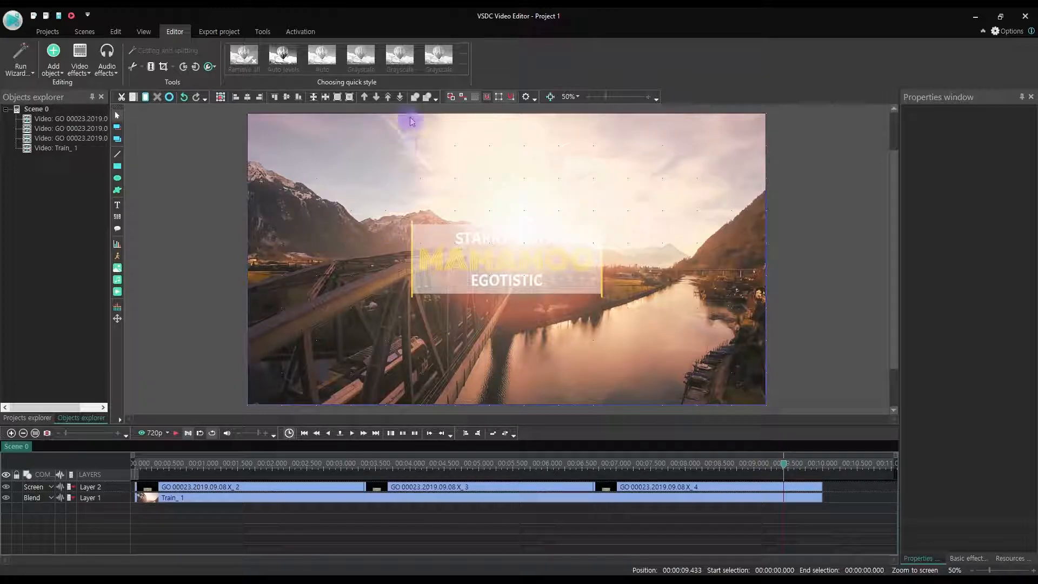
Export the project for YouTube with the 1080p (Full HD) High Quality H.264 profile, decline the upload and return to the editor
{"action": "left_click", "coordinate": [234, 33]}
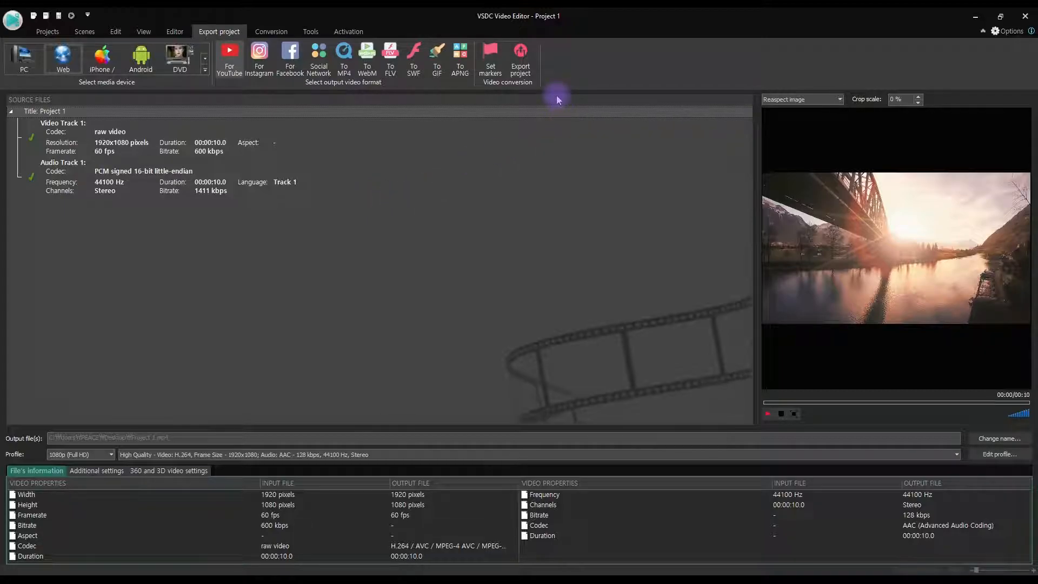
{"action": "left_click", "coordinate": [520, 63]}
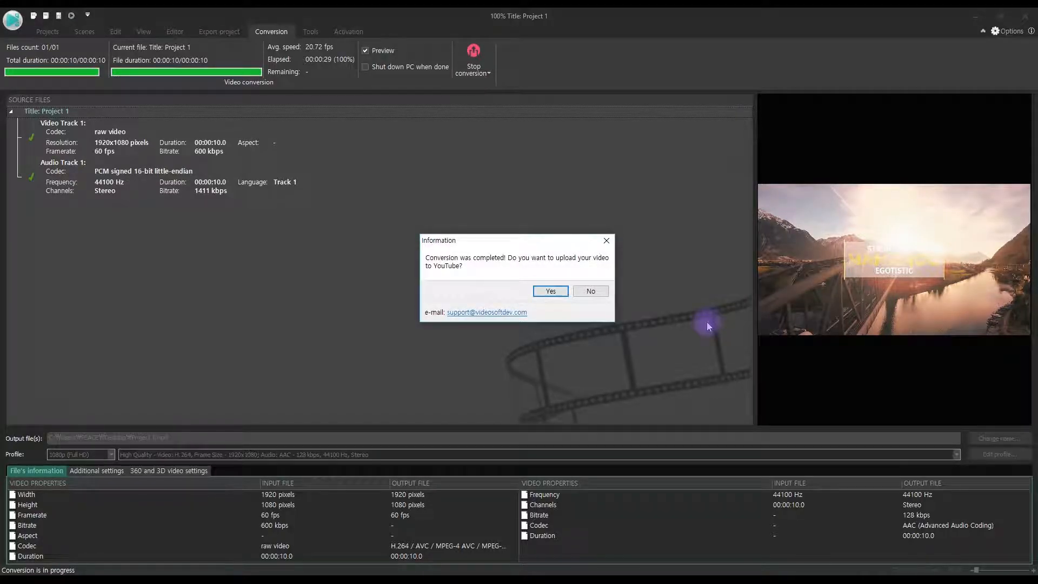
{"action": "left_click", "coordinate": [589, 291]}
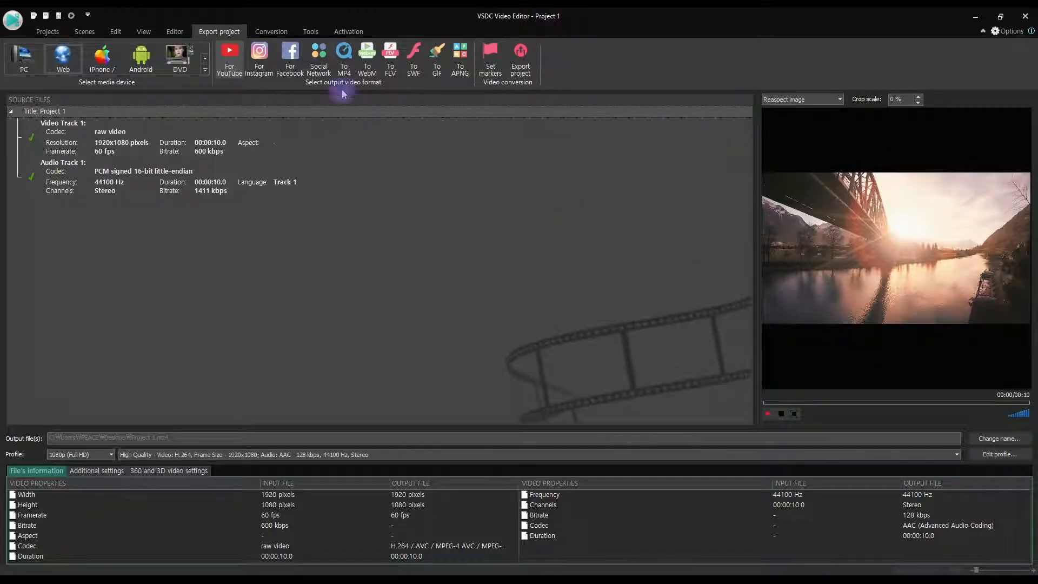
{"action": "left_click", "coordinate": [176, 31]}
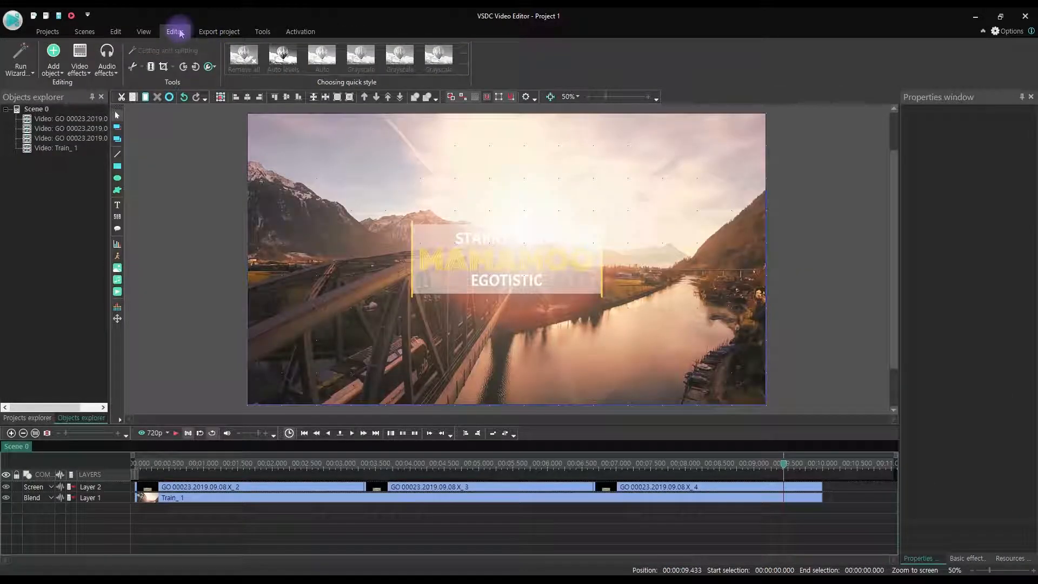